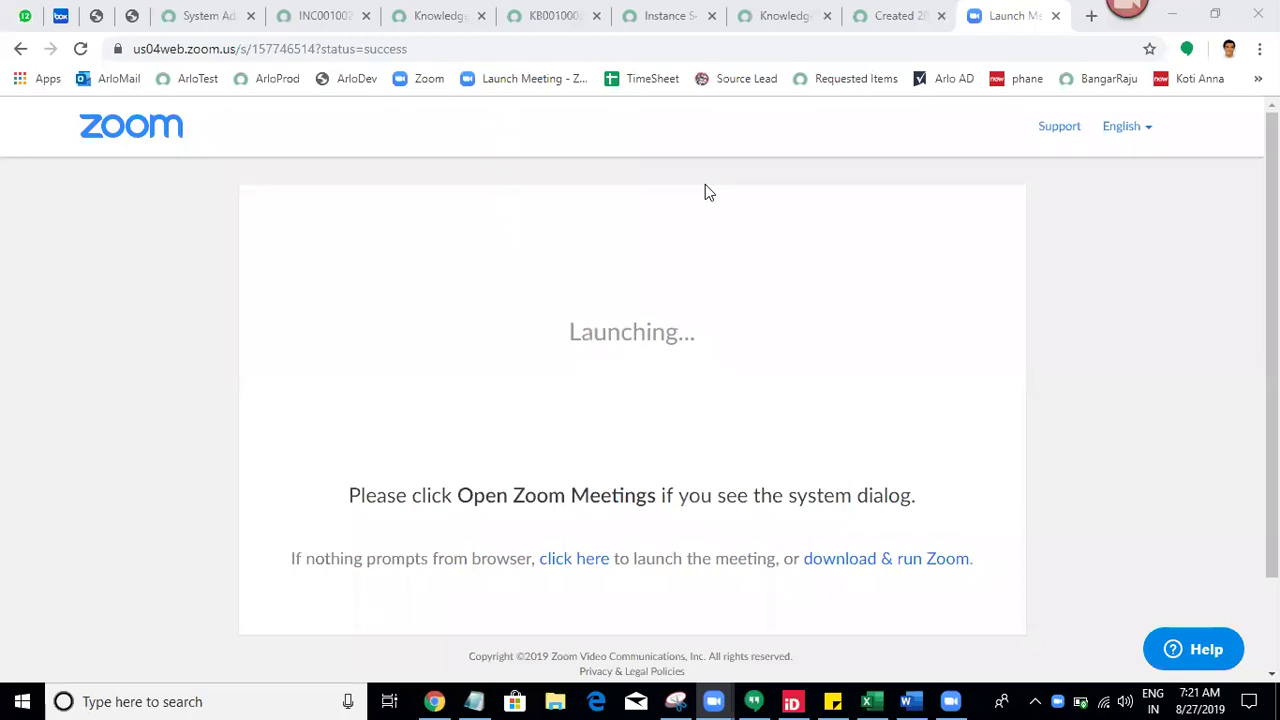
Check the open feedback and article pages, then examine the knowledge base and source task of draft article KB0010002
click(888, 14)
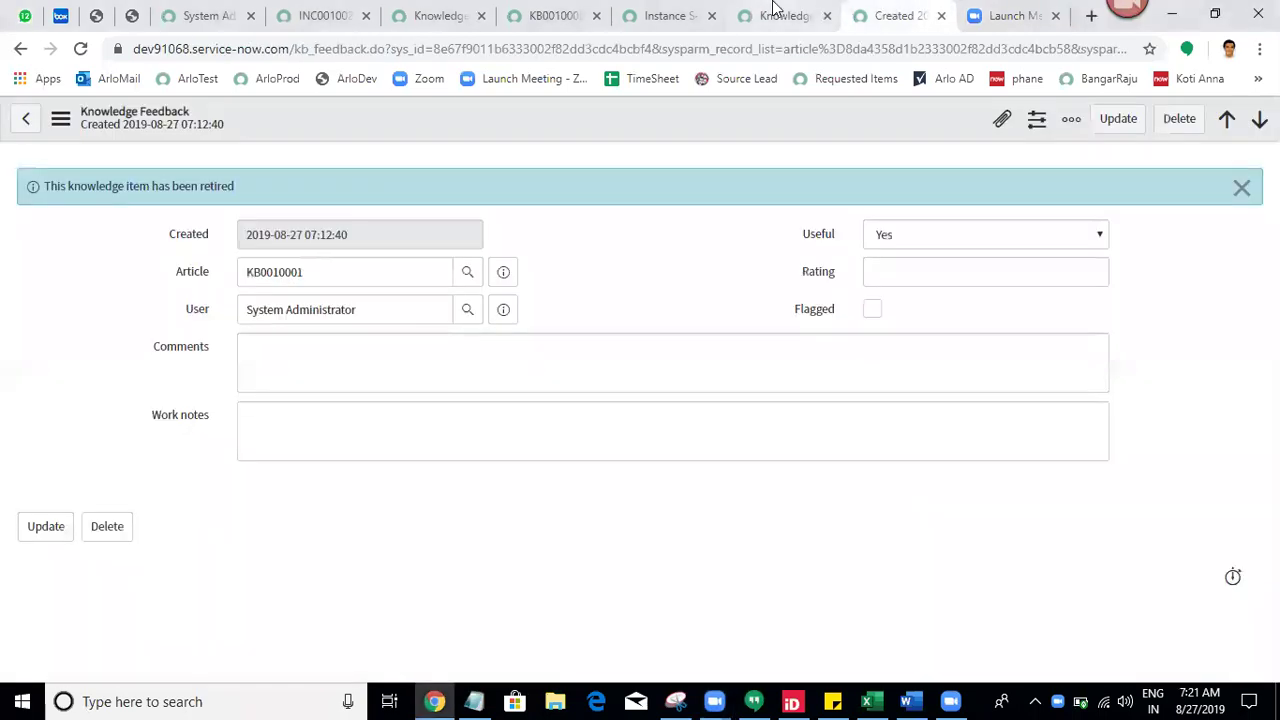
click(772, 8)
click(868, 10)
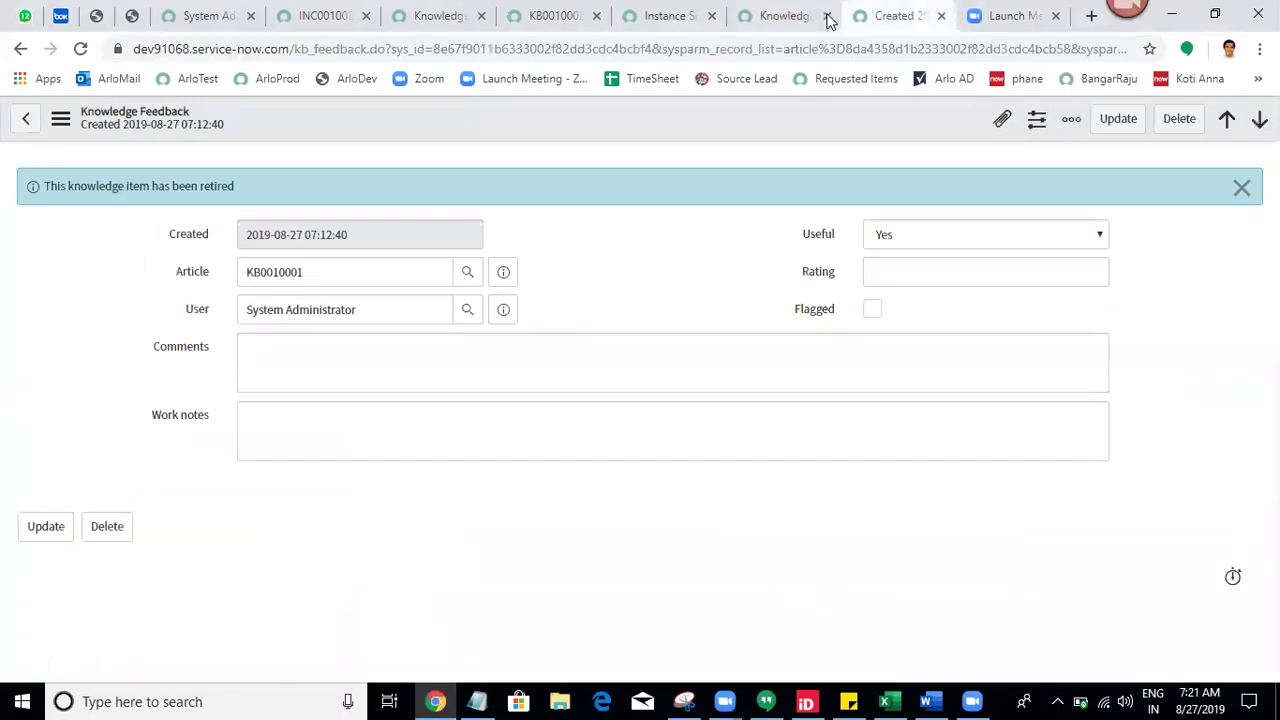
click(677, 10)
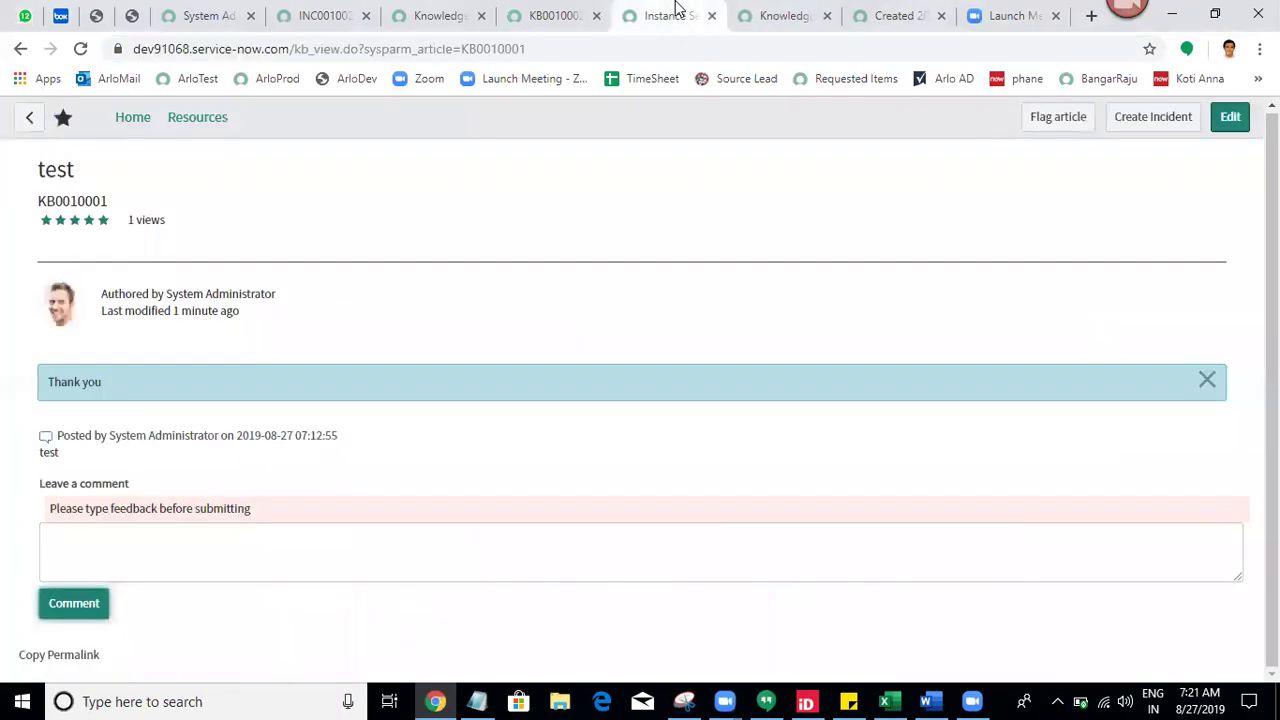
click(556, 15)
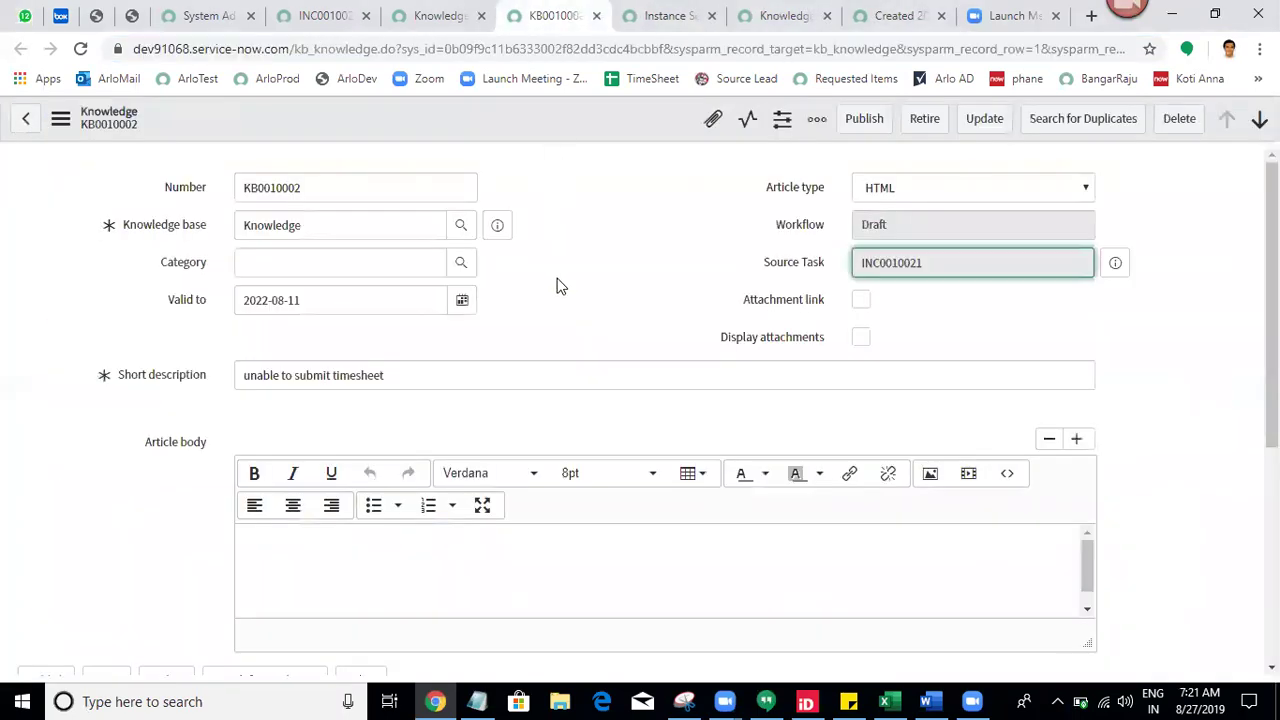
click(356, 206)
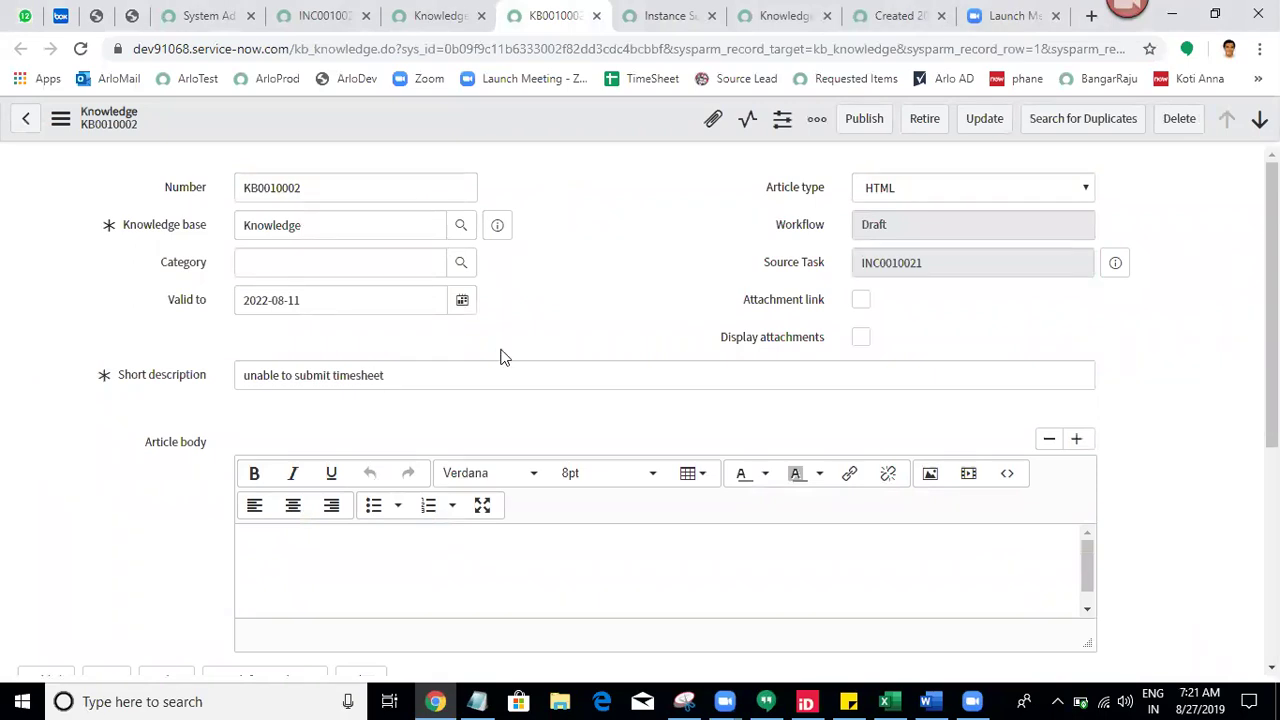
click(372, 216)
double_click(370, 216)
click(626, 250)
double_click(787, 264)
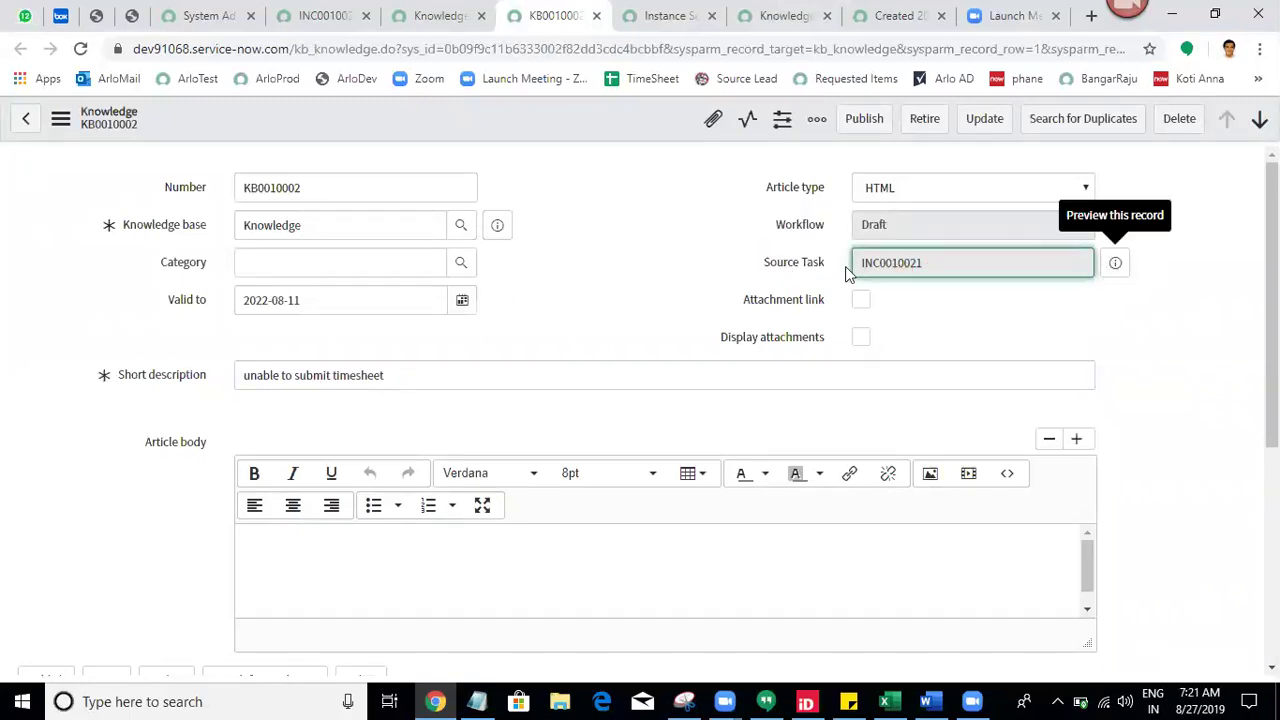
Copy the short description "unable to submit timesheet" from draft article KB0010002 and publish the article
triple_click(398, 370)
key(ctrl+c)
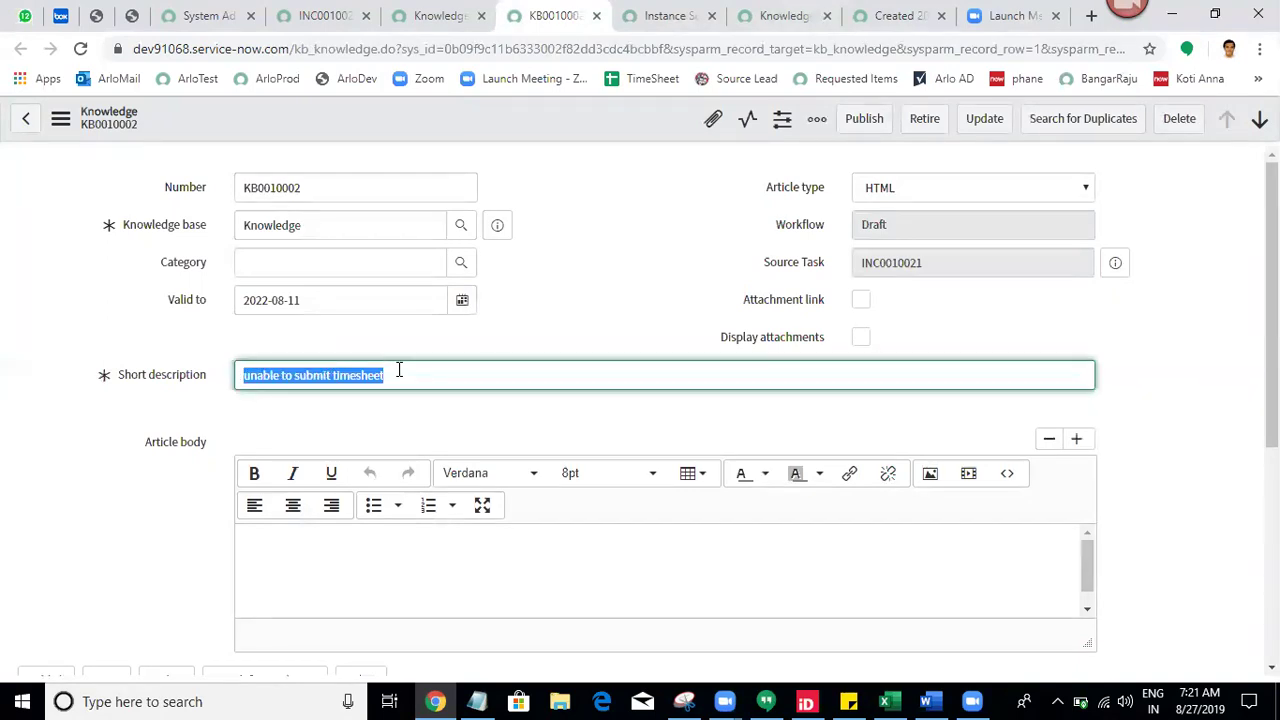
click(800, 224)
click(868, 122)
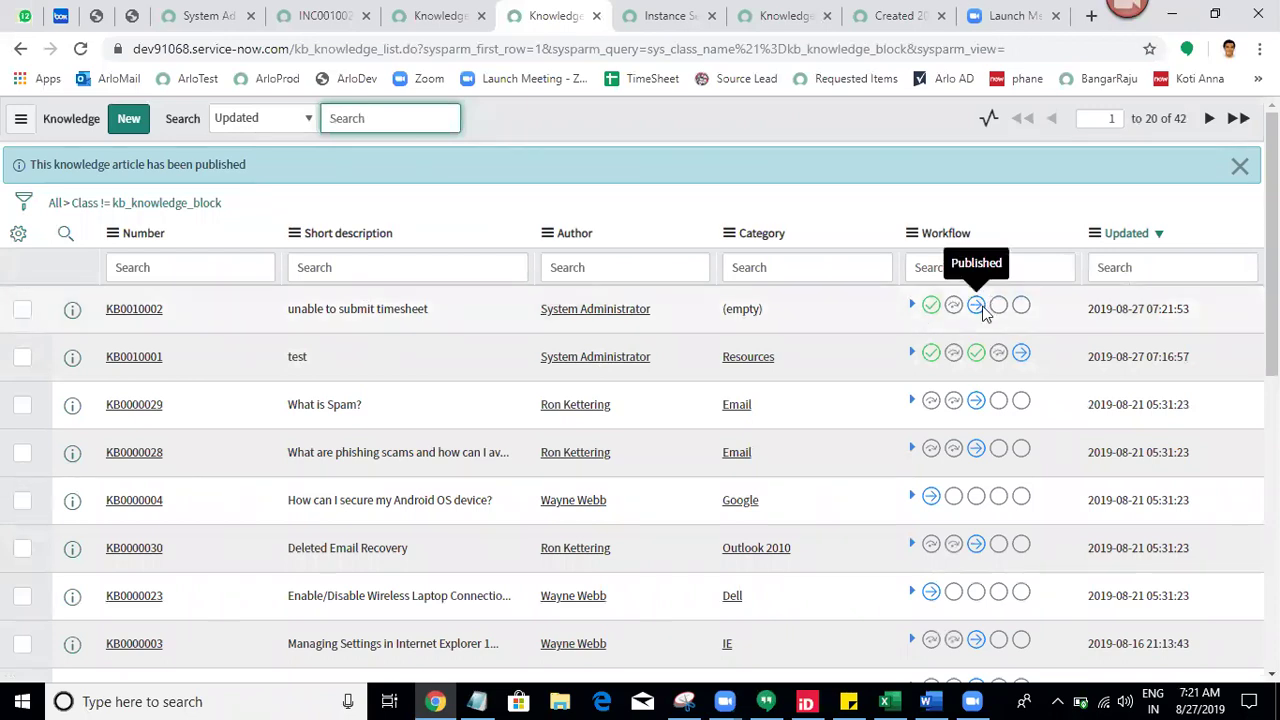
Find the incident module from the System Administration page and open a new incident form in a separate tab
click(322, 15)
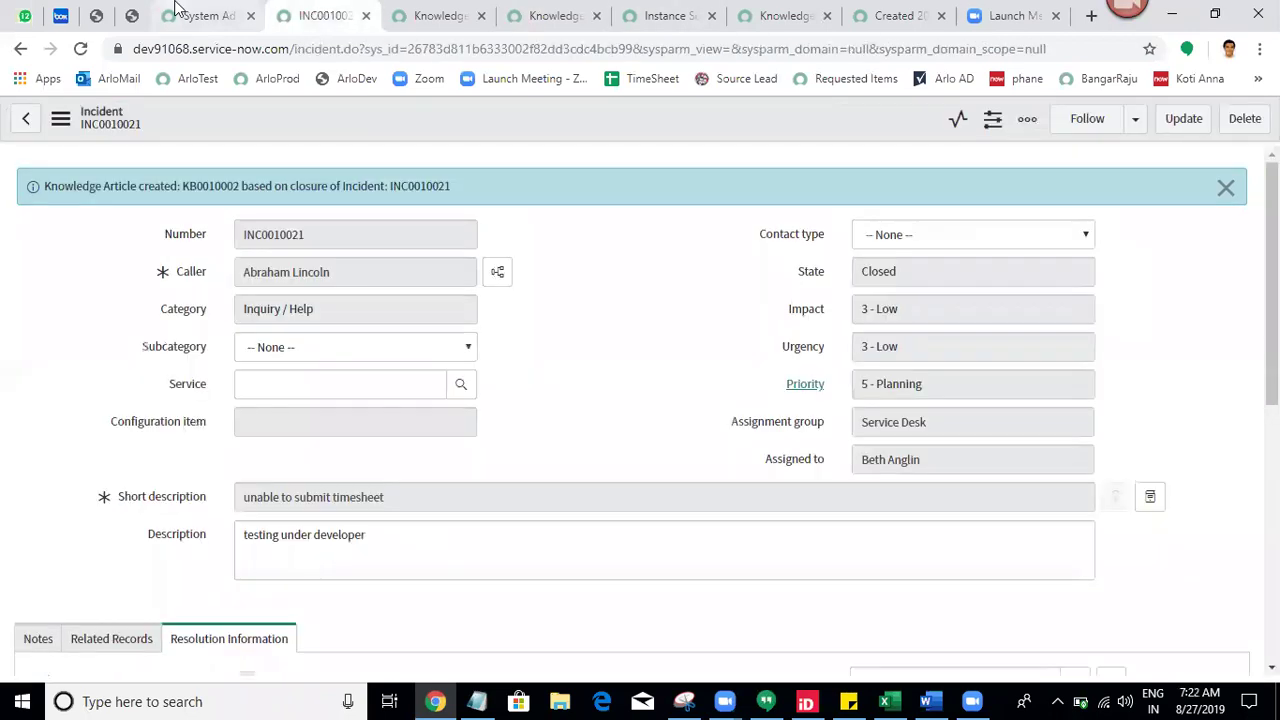
click(205, 15)
click(140, 166)
text(in)
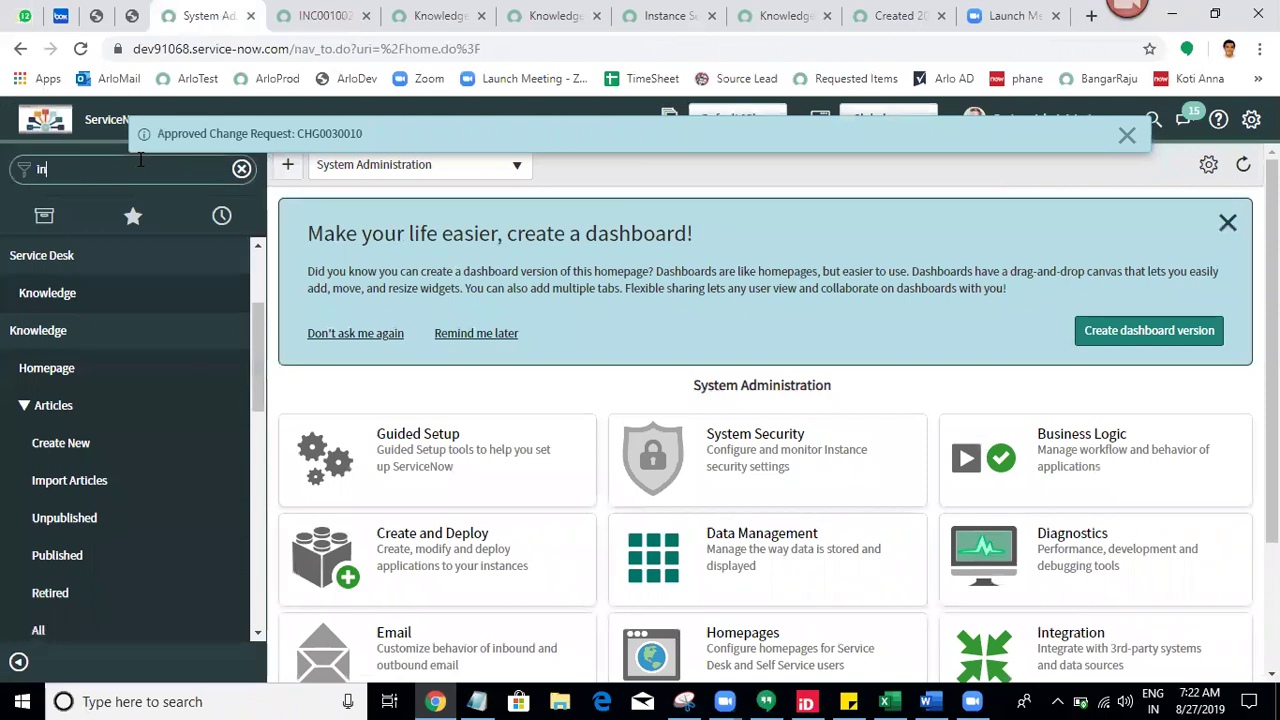
text(cident)
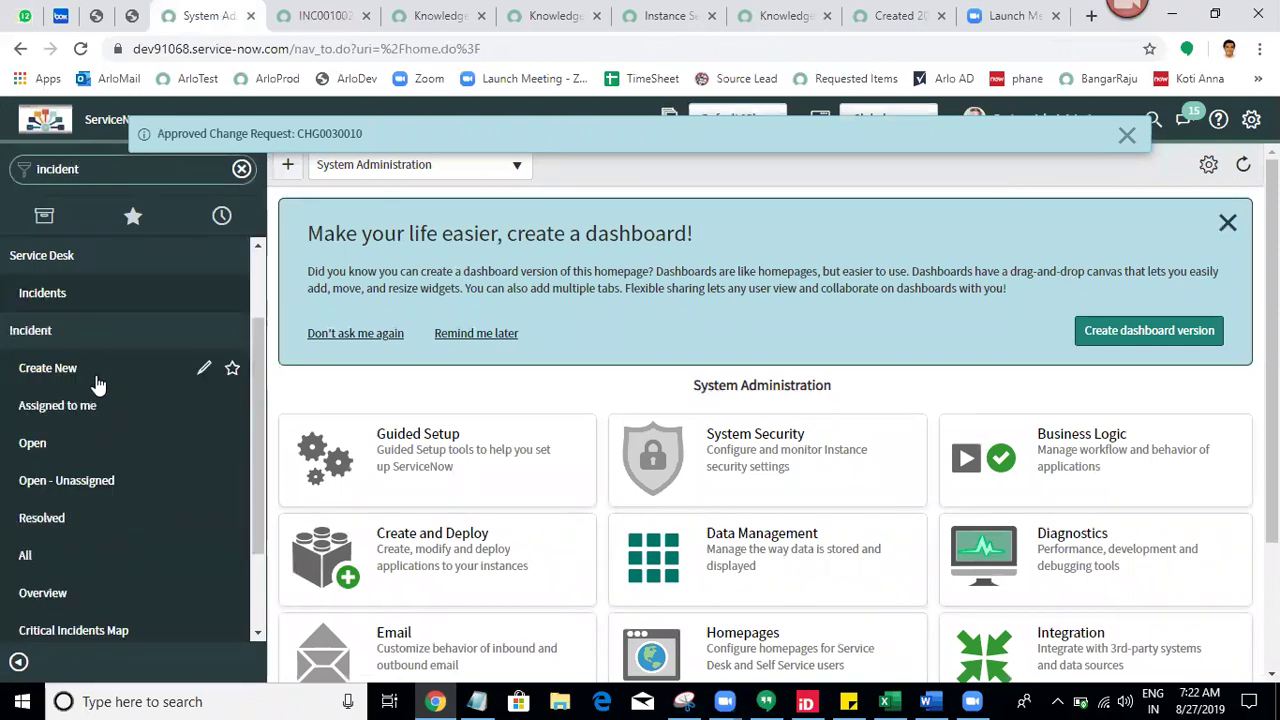
middle_click(87, 370)
click(302, 12)
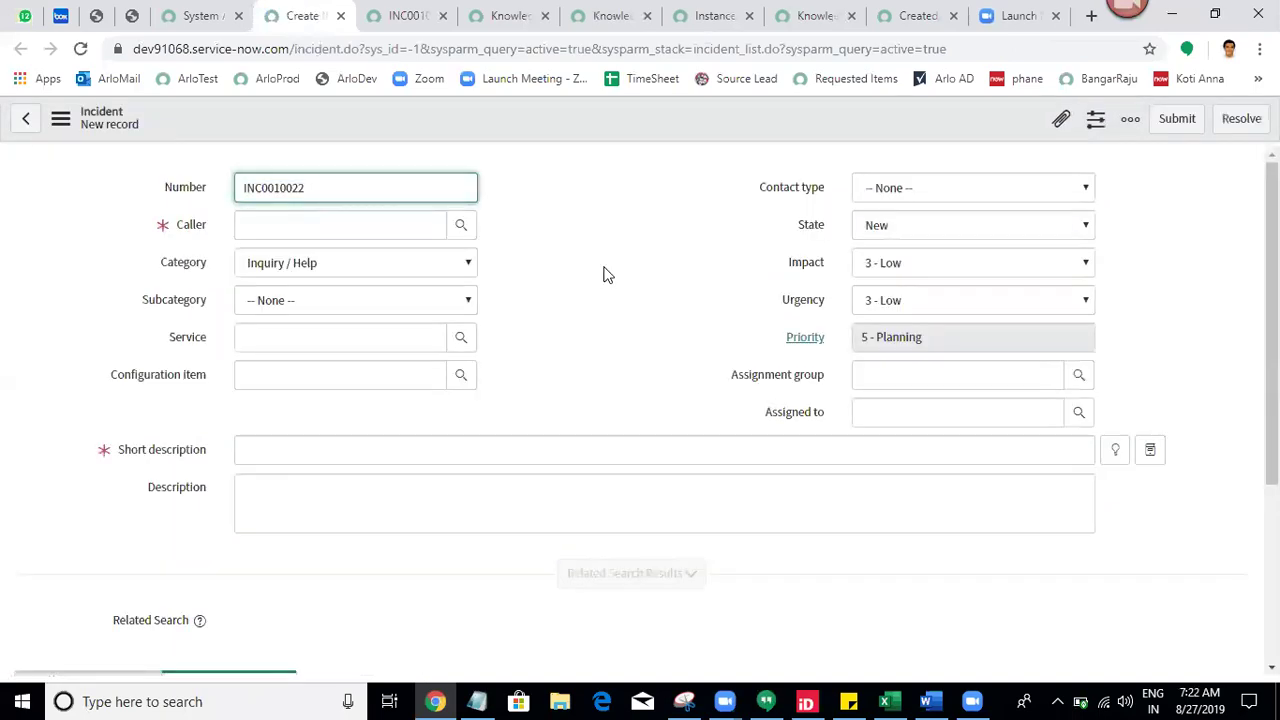
Choose a recently used caller for the new incident and paste "unable to submit timesheet" as its short description
click(354, 228)
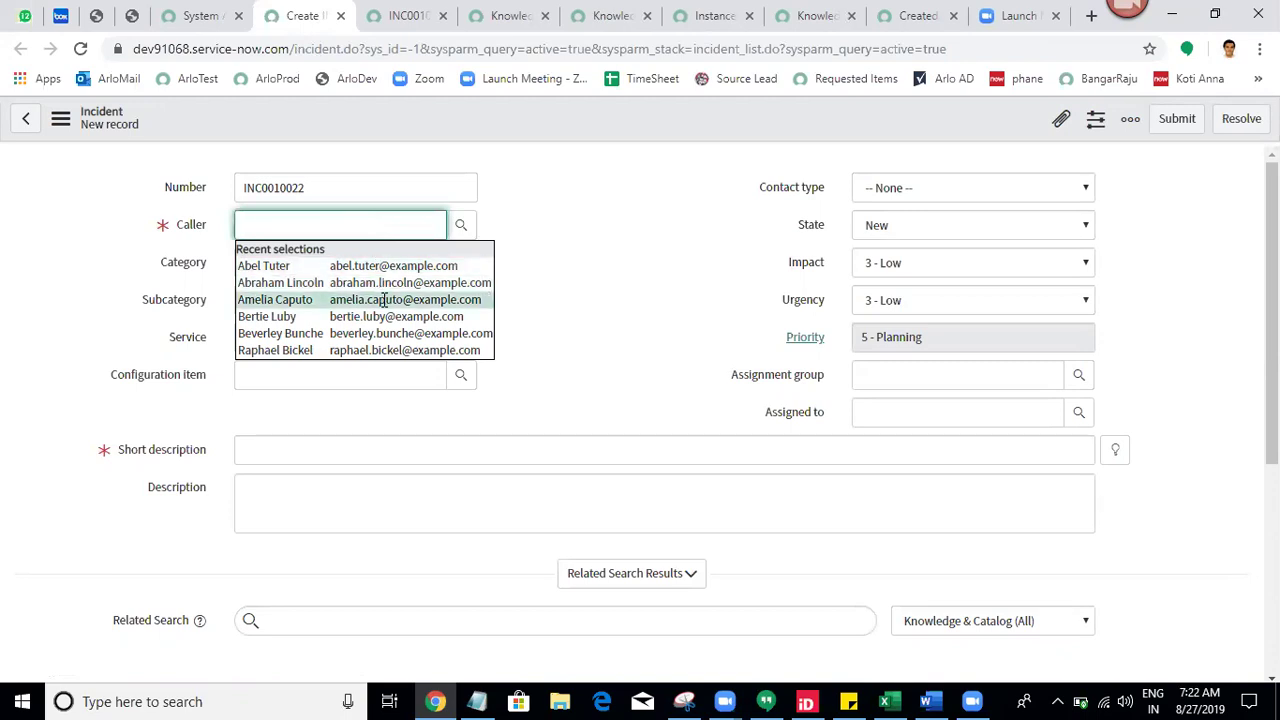
click(383, 300)
click(444, 459)
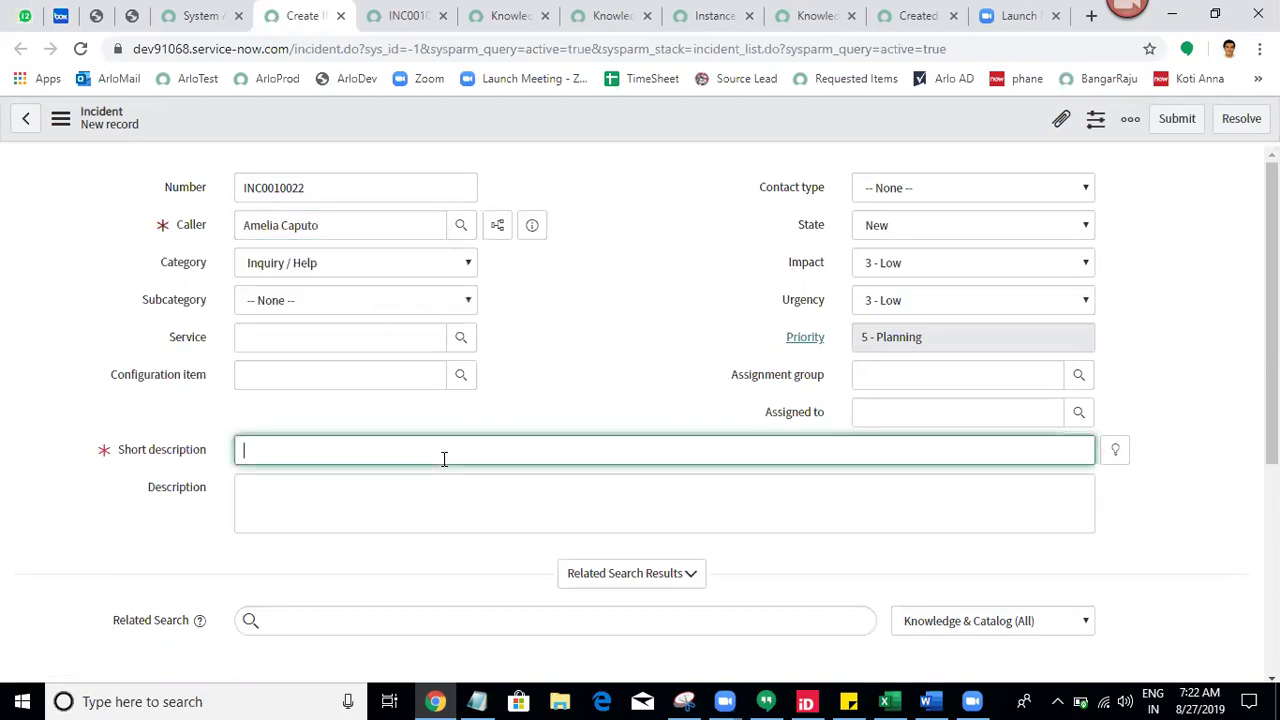
key(ctrl+v)
click(617, 282)
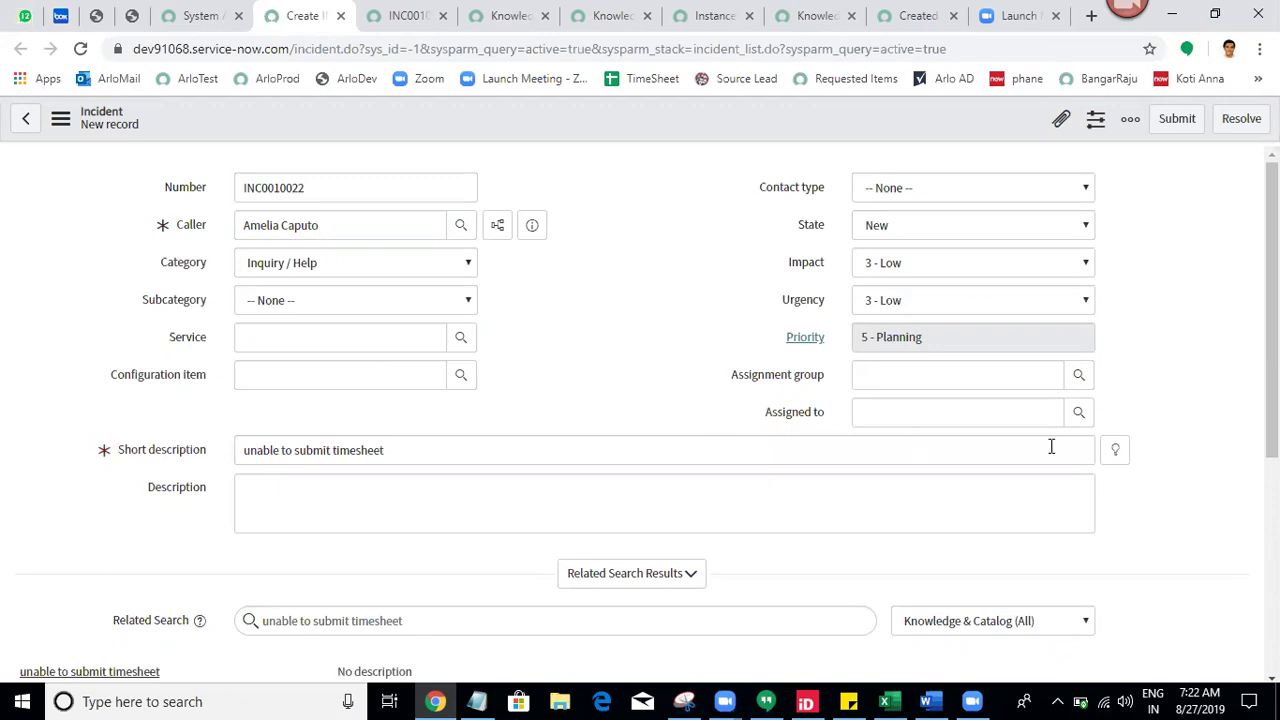
View the related knowledge article "unable to submit timesheet" suggested for the incident, and close its preview
drag(1272, 300, 1272, 425)
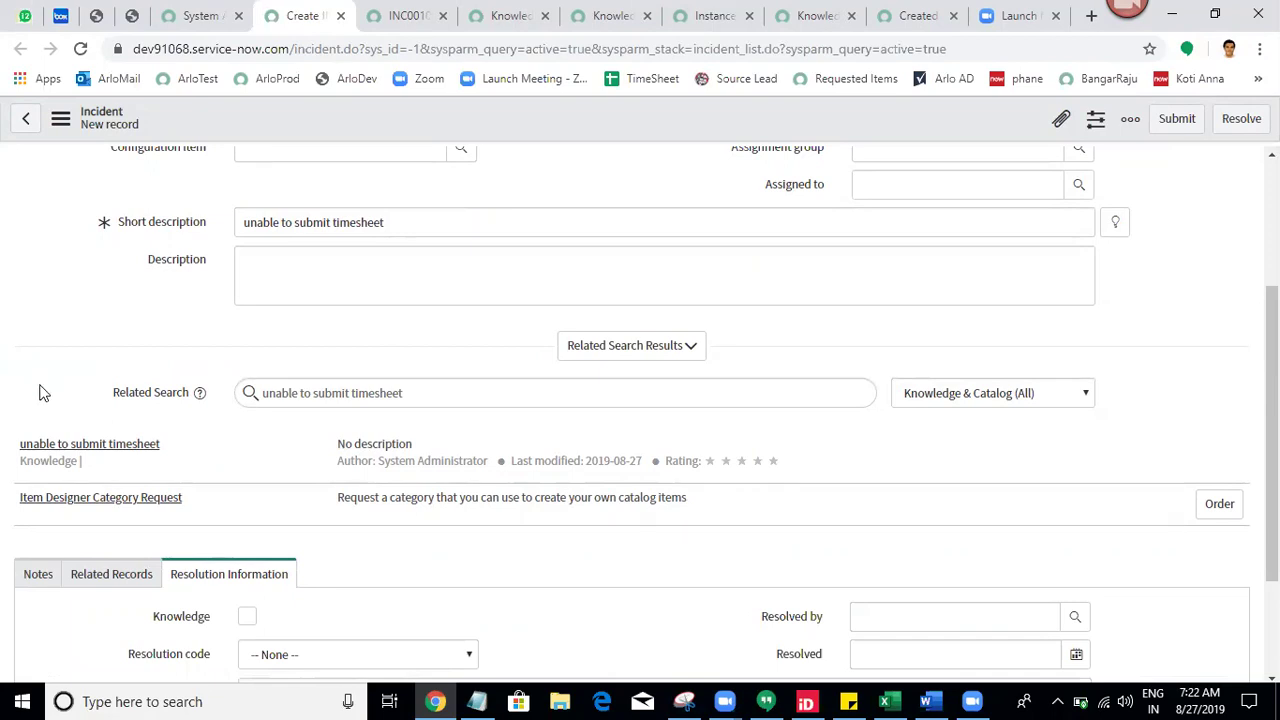
click(55, 449)
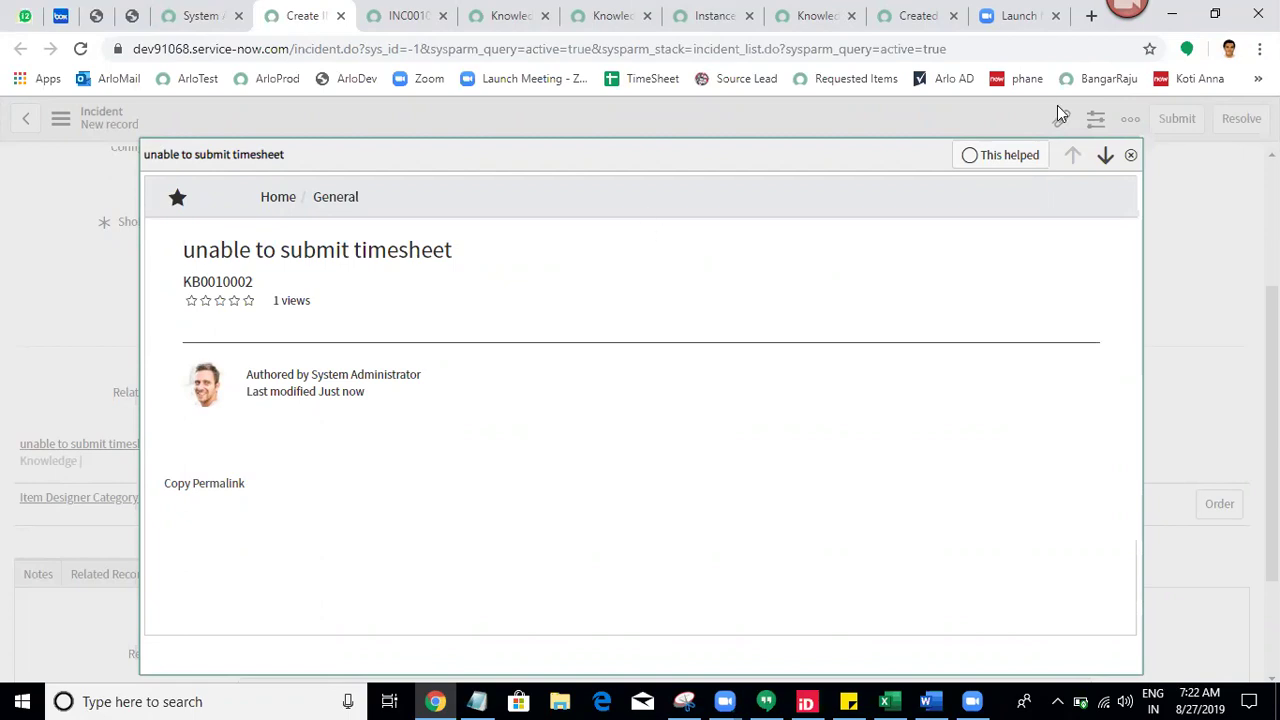
click(1131, 156)
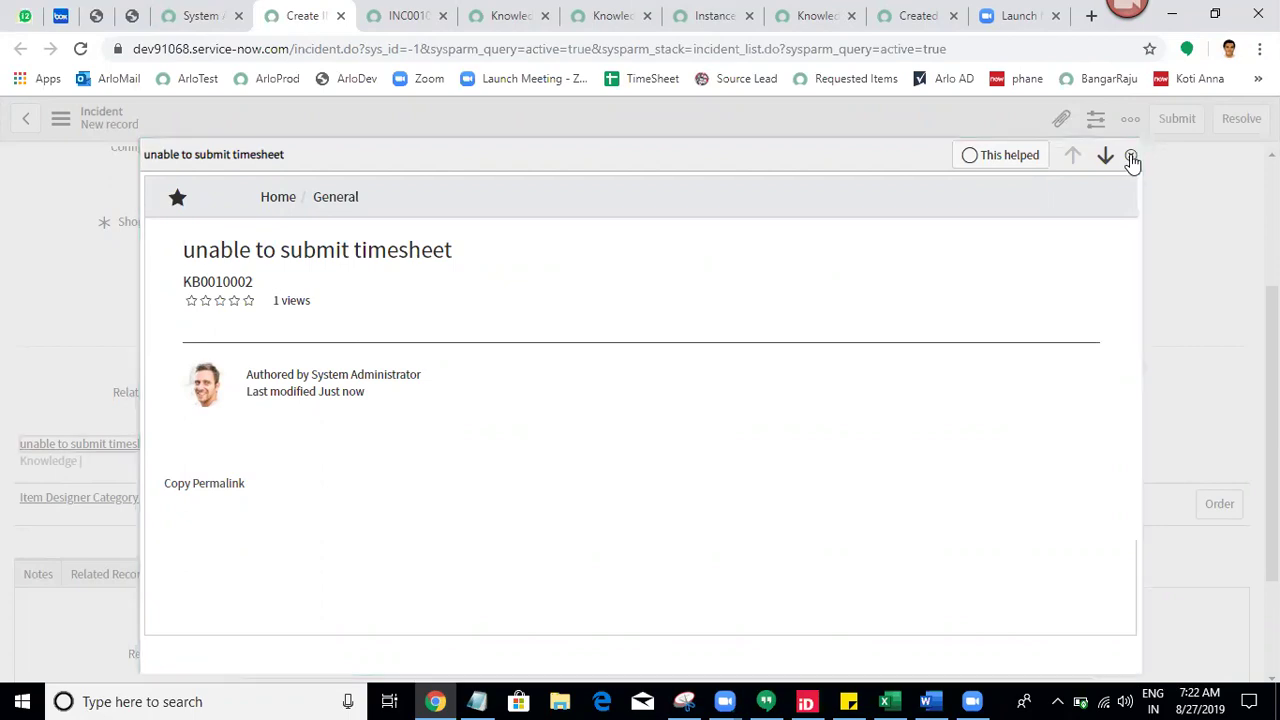
scroll(1270, 440, up, 3)
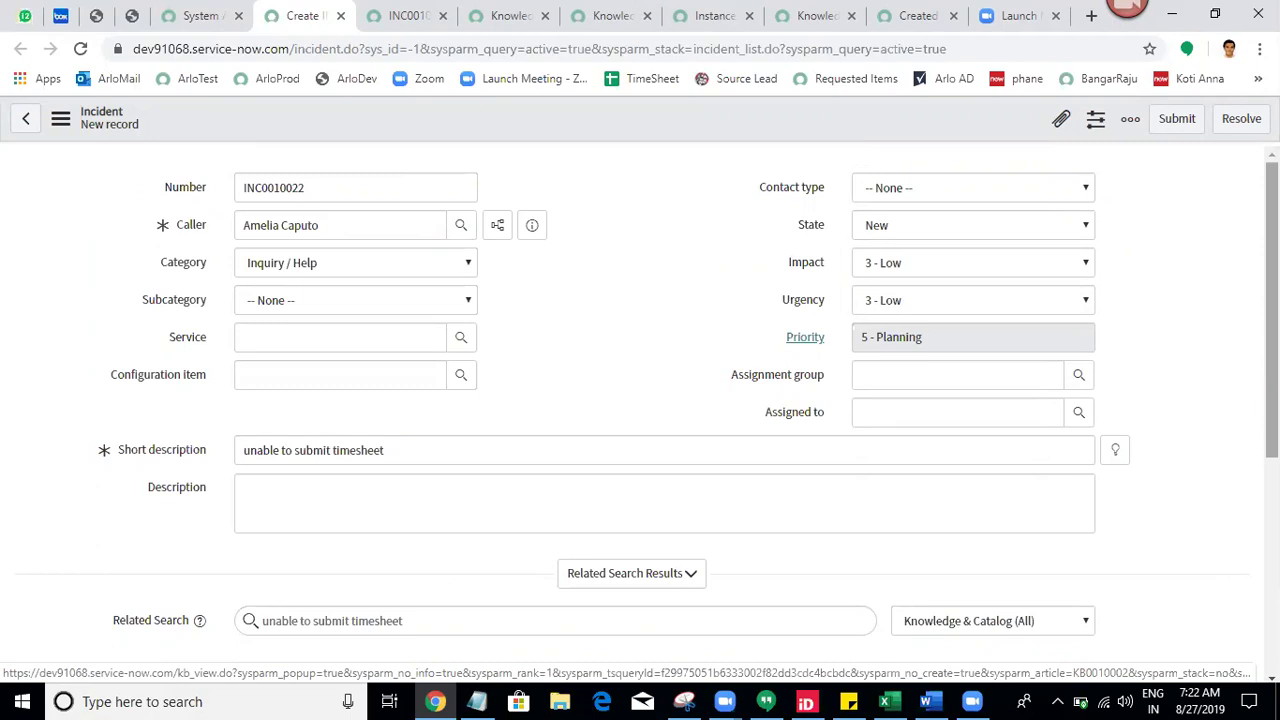
Dismiss the approved change notice on the System Administration page and close all tabs after it, discarding the unsaved incident
click(200, 15)
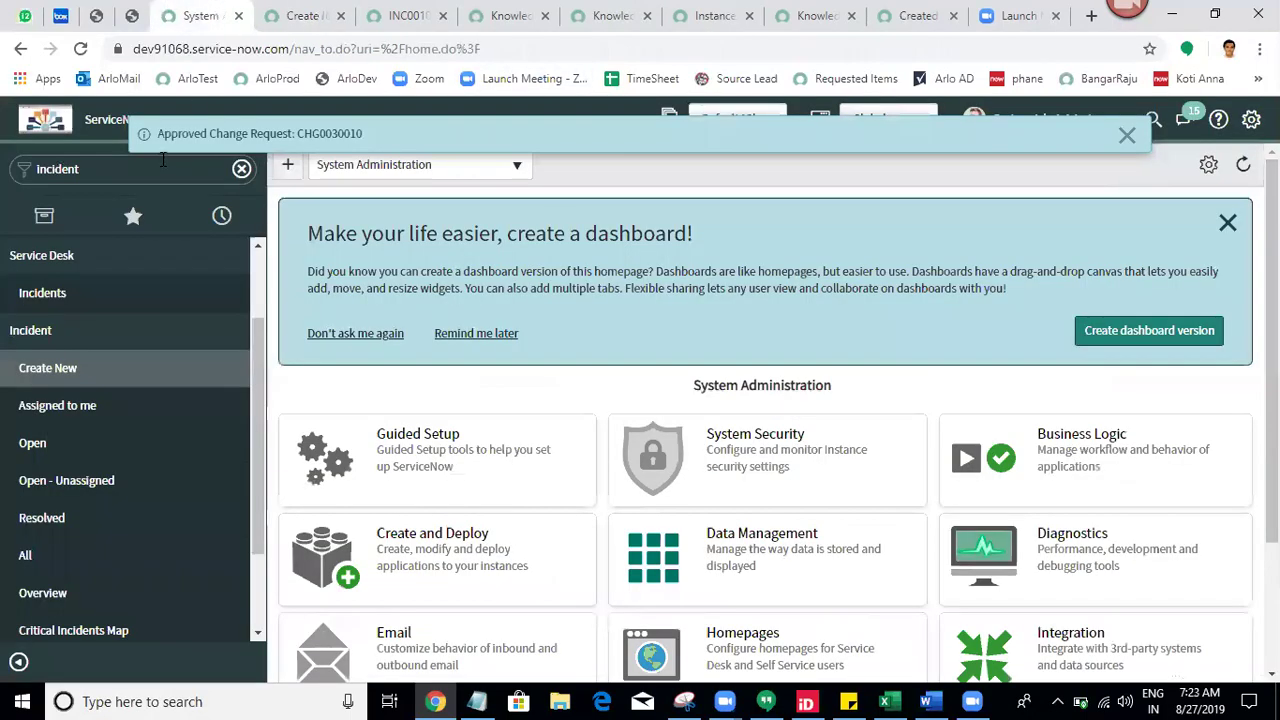
click(1127, 134)
right_click(214, 15)
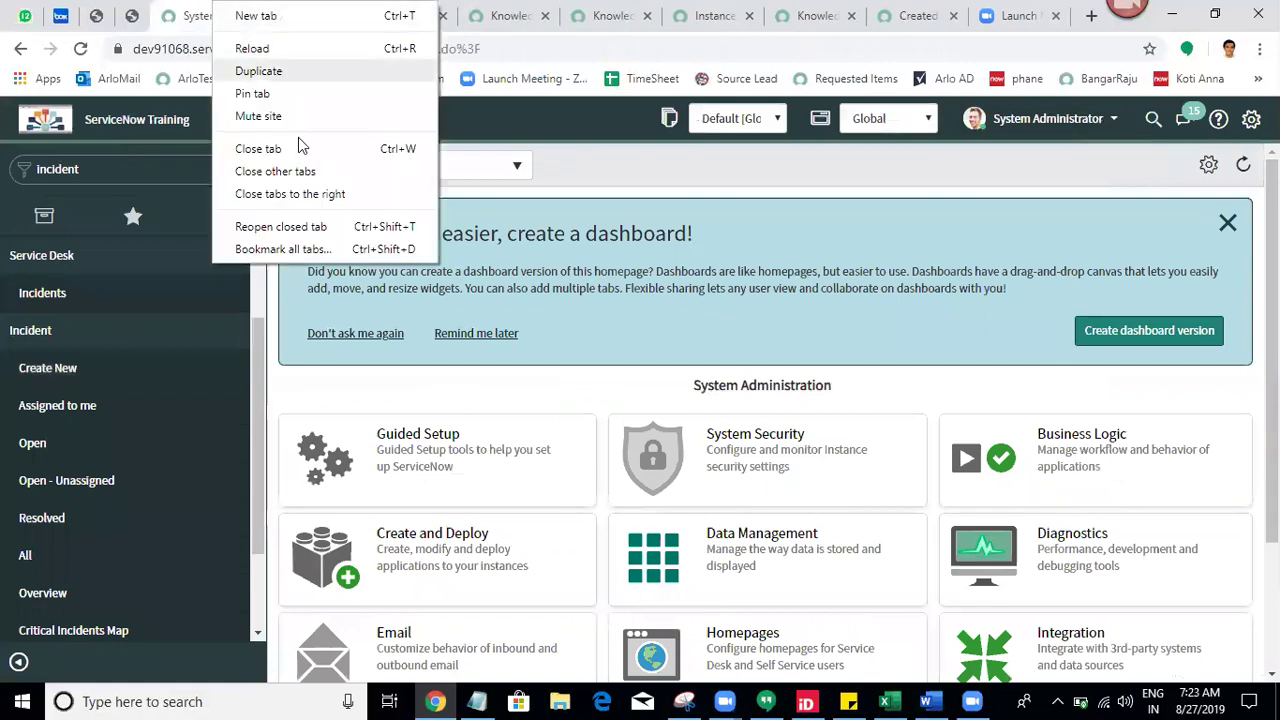
click(329, 196)
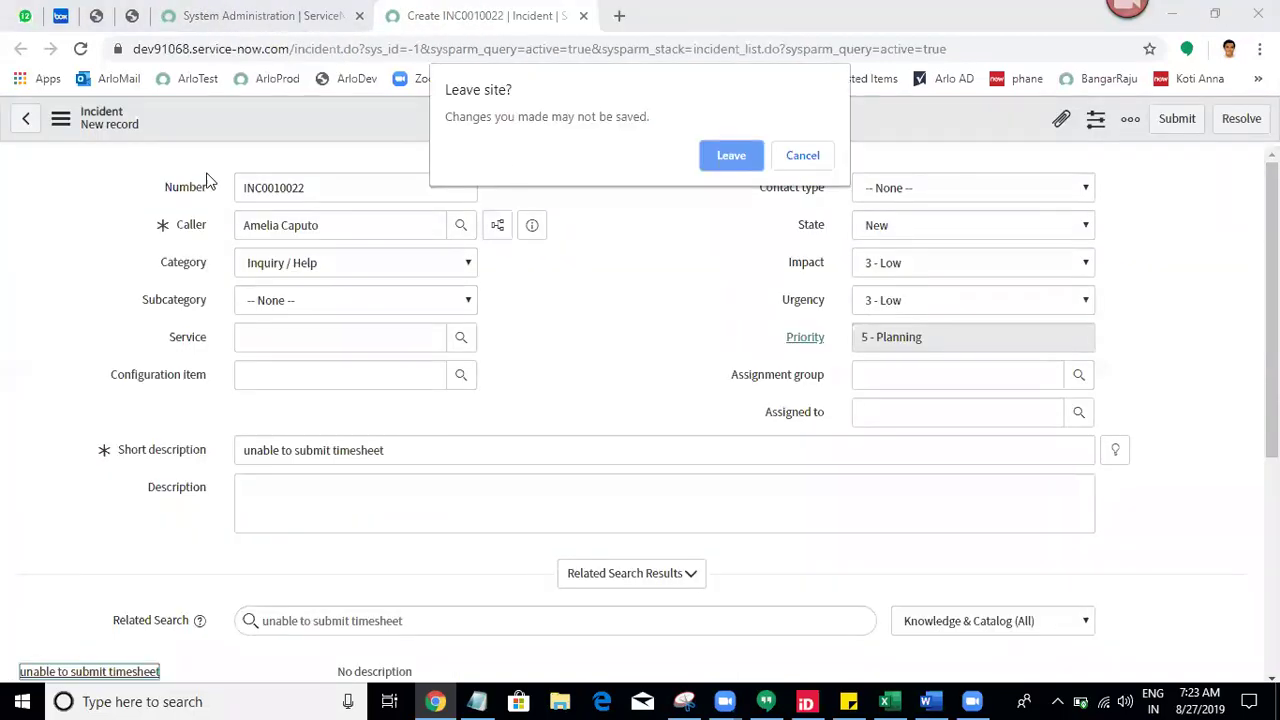
click(742, 158)
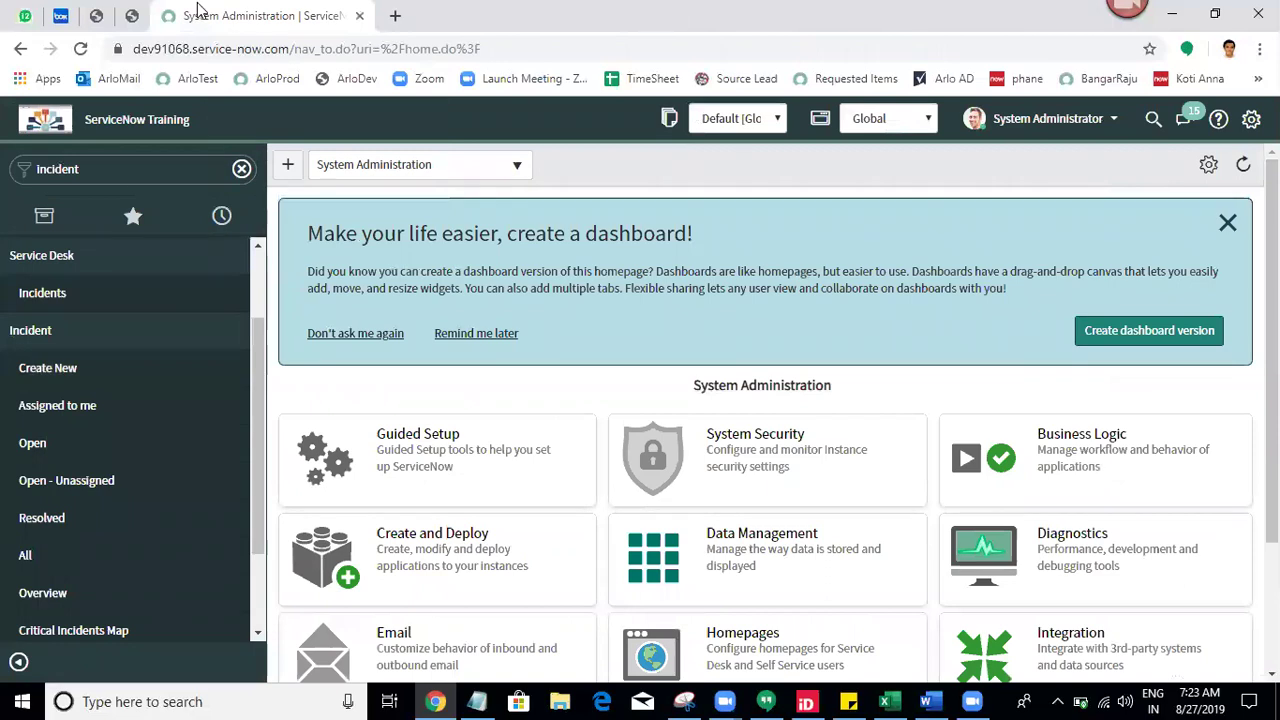
Filter the application navigator for "problem" and open a new problem record form in a separate tab
double_click(138, 171)
text(pr)
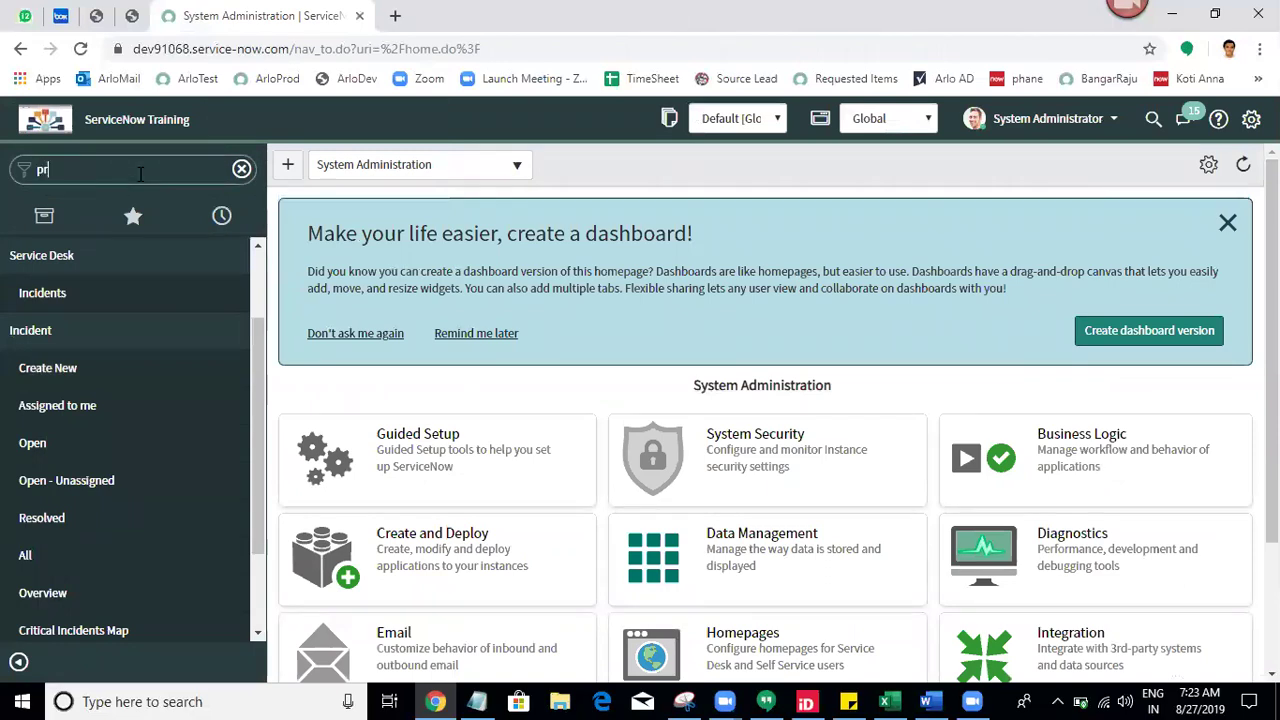
text(oblem)
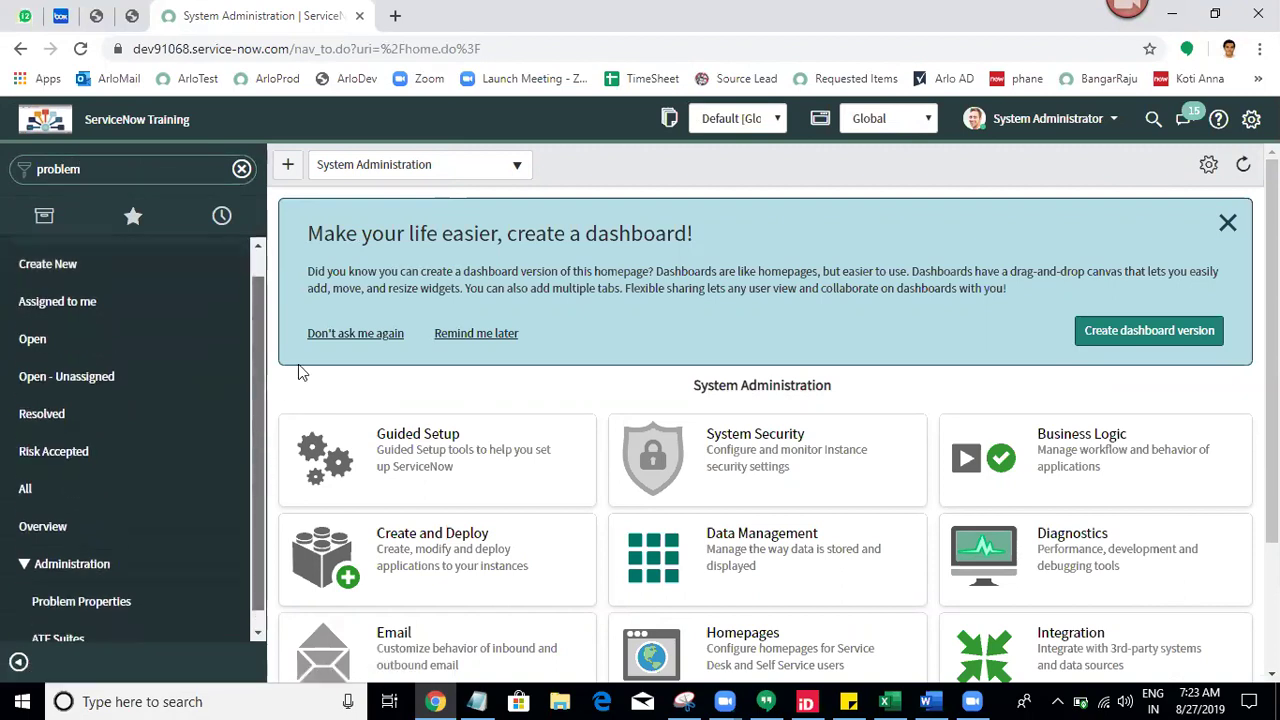
middle_click(70, 295)
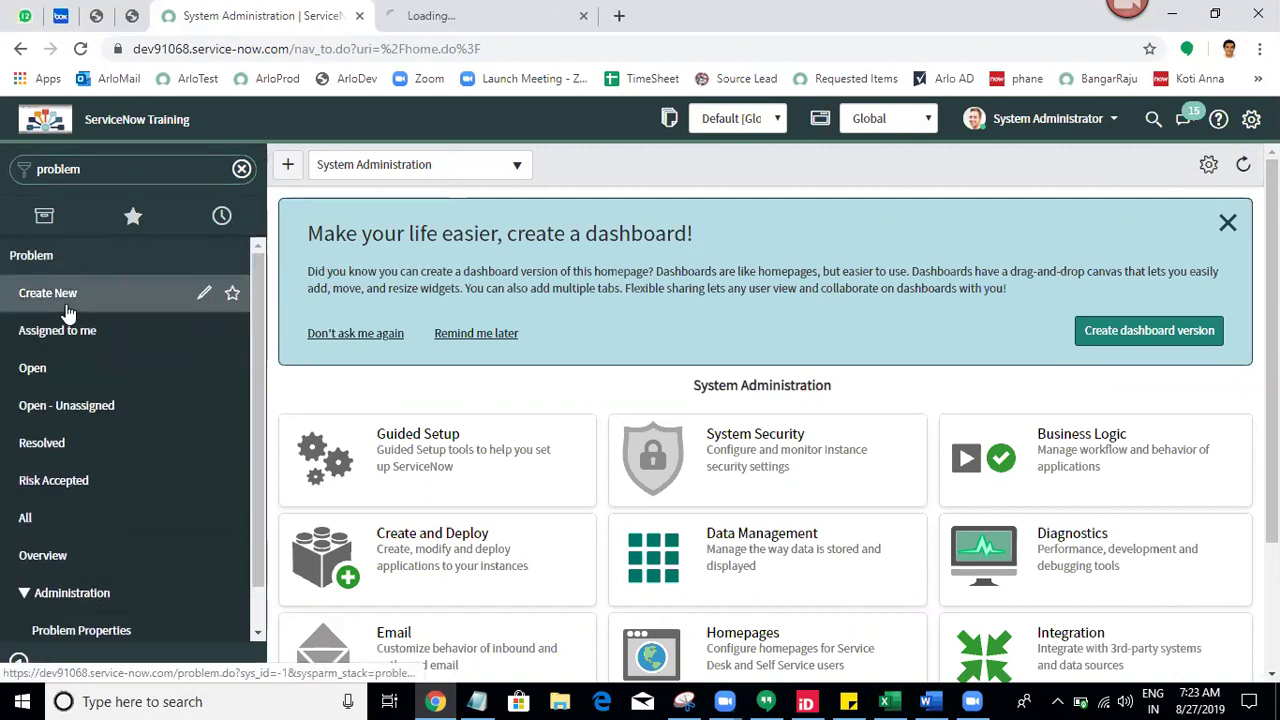
click(535, 12)
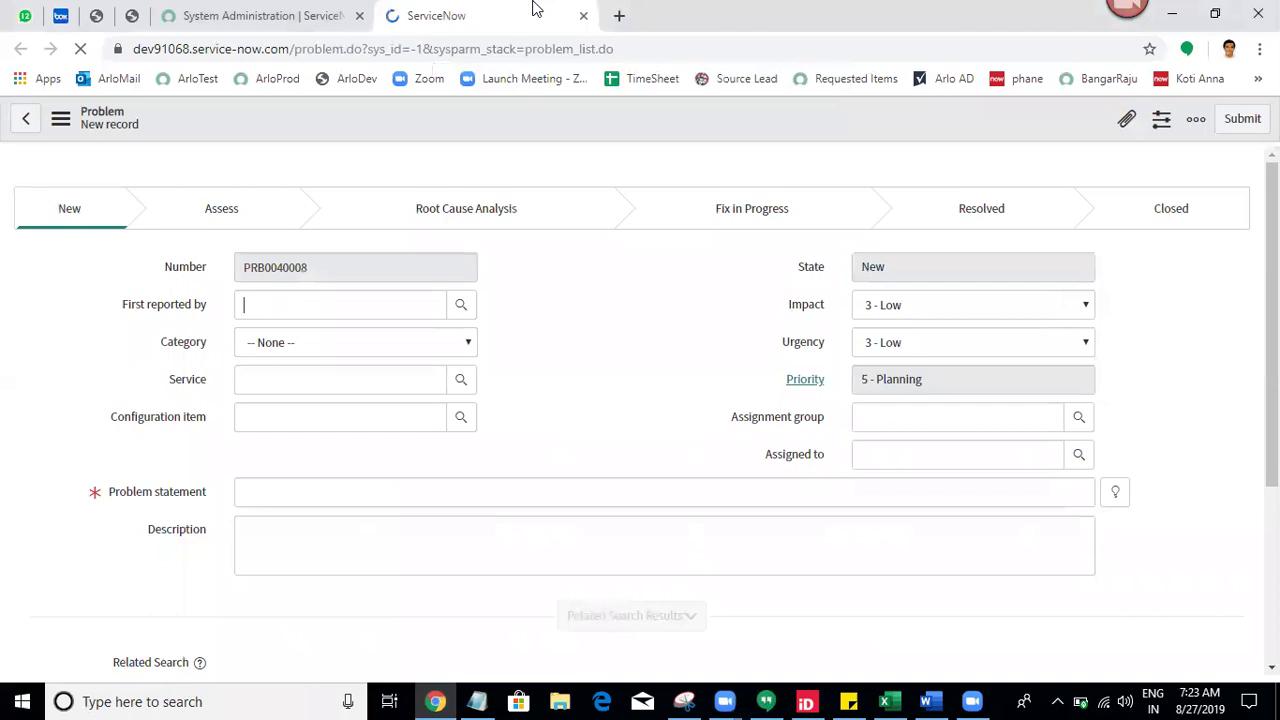
Examine the new problem form, including its Notes, Analysis Information, Resolution Information and Other Information sections
click(583, 374)
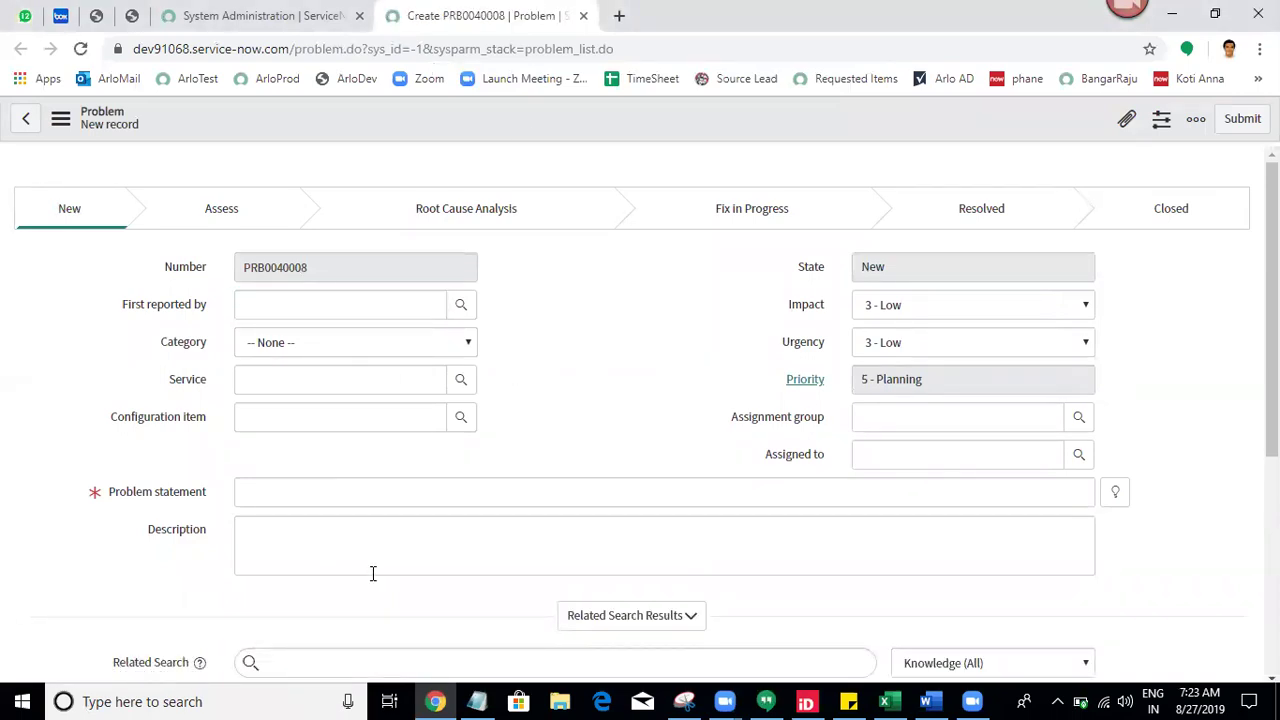
scroll(1107, 437, down, 4)
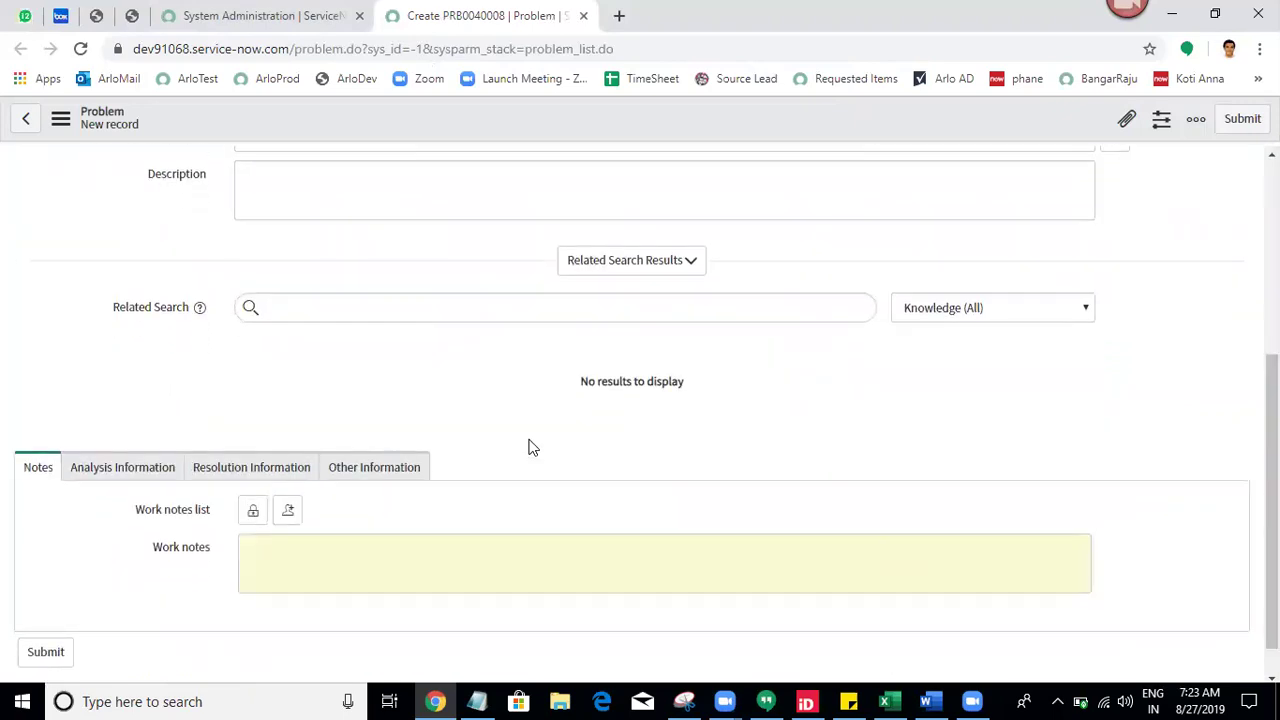
click(291, 471)
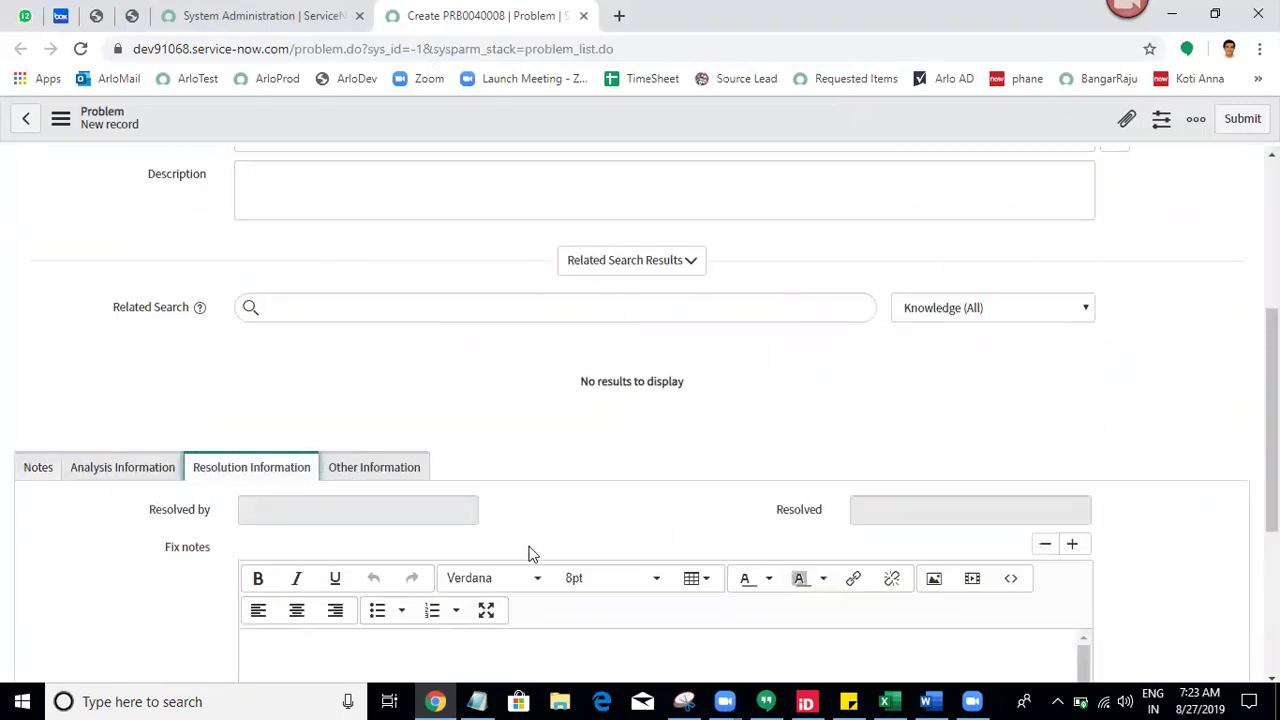
click(376, 476)
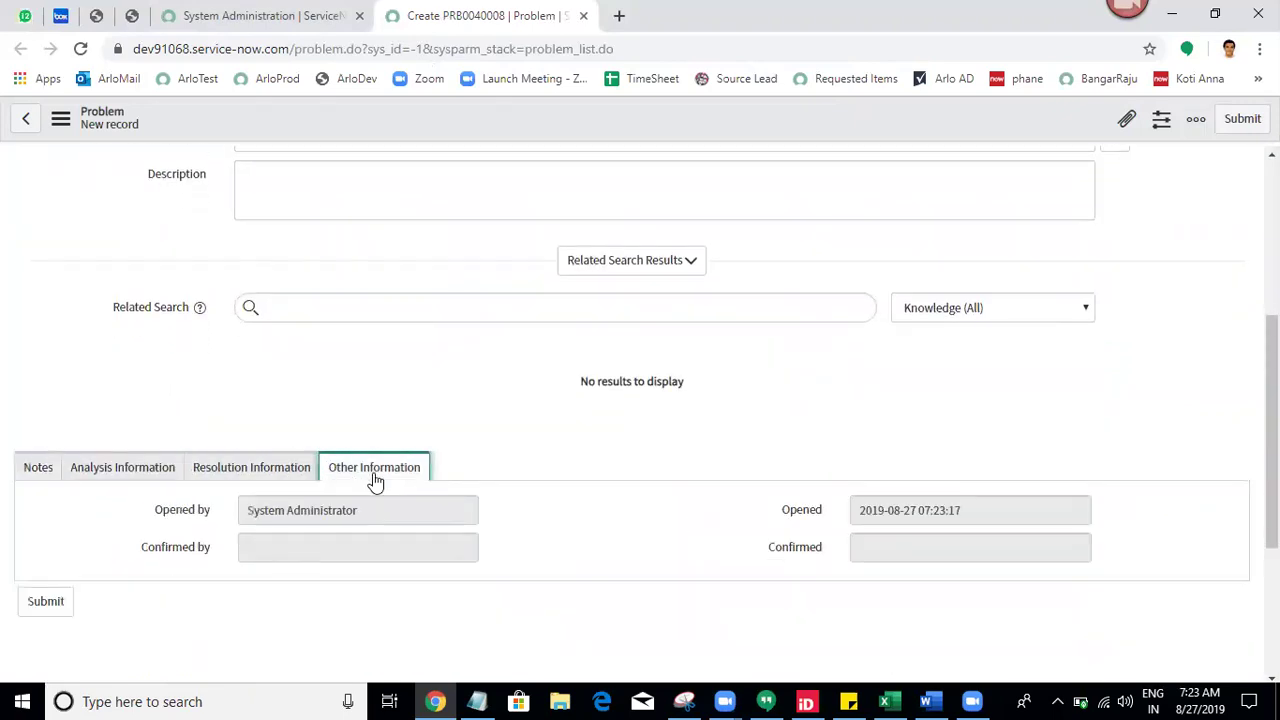
click(194, 476)
click(131, 478)
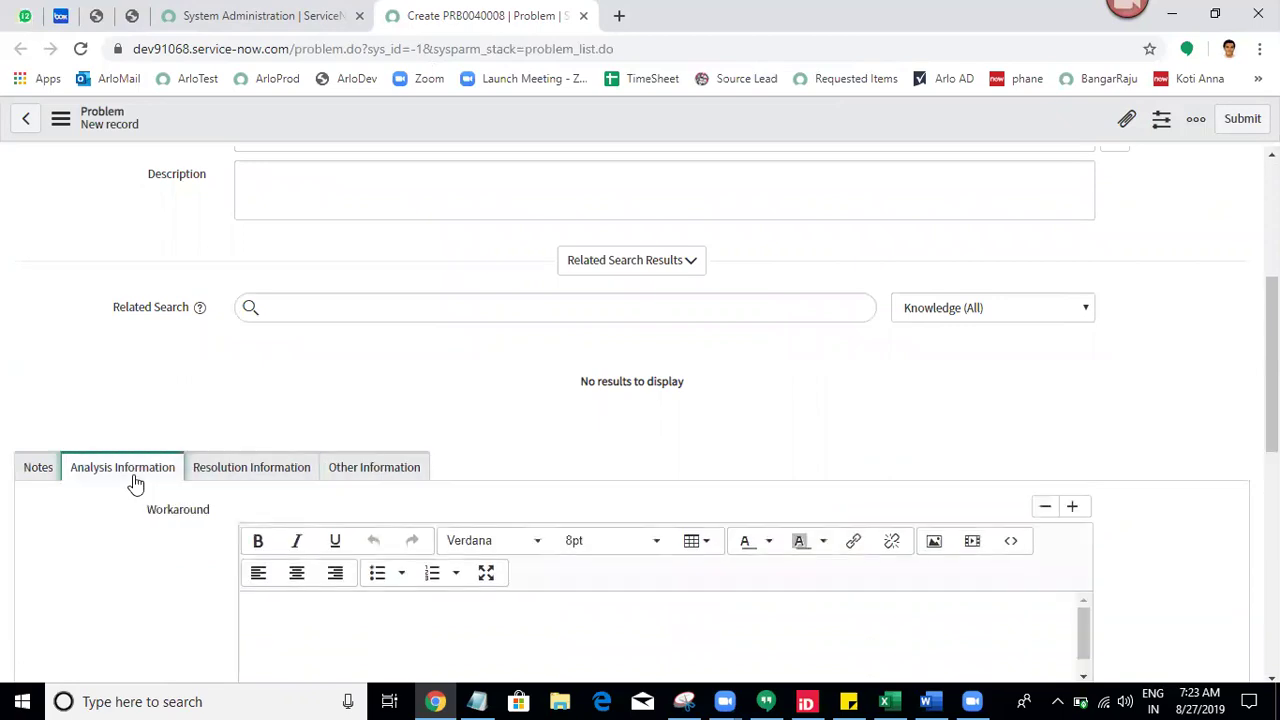
click(37, 474)
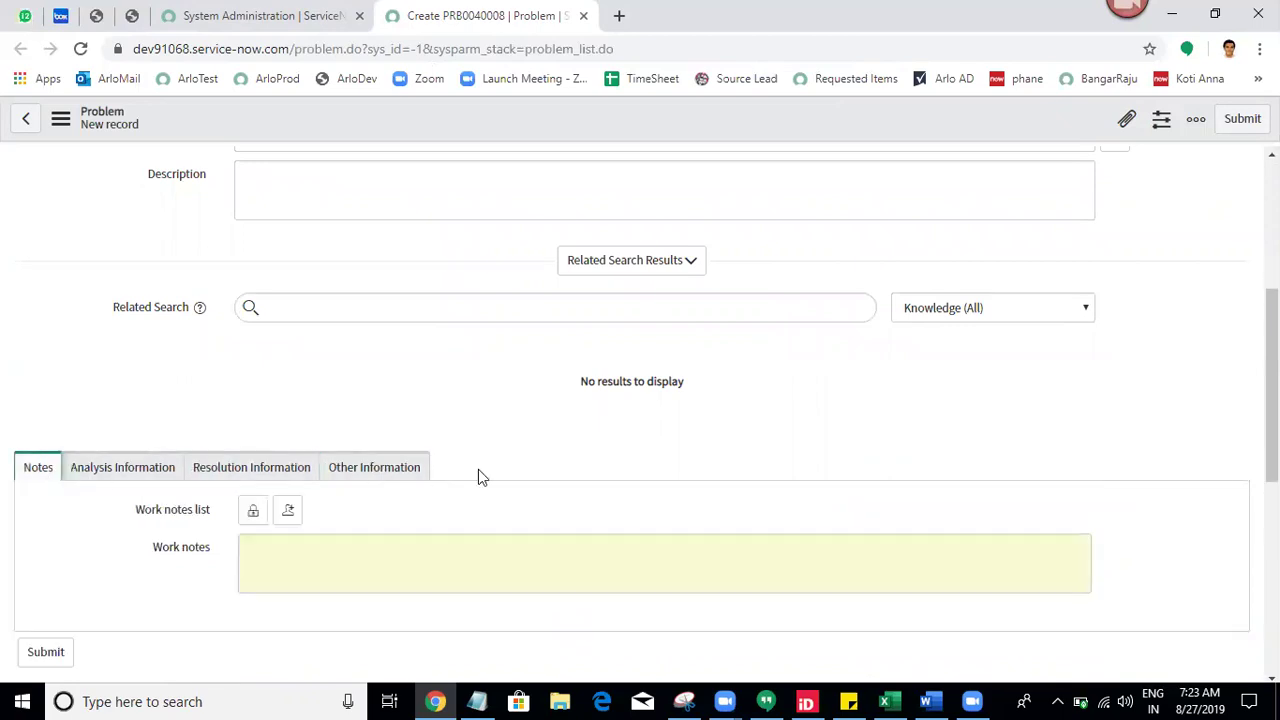
drag(1272, 385, 1272, 255)
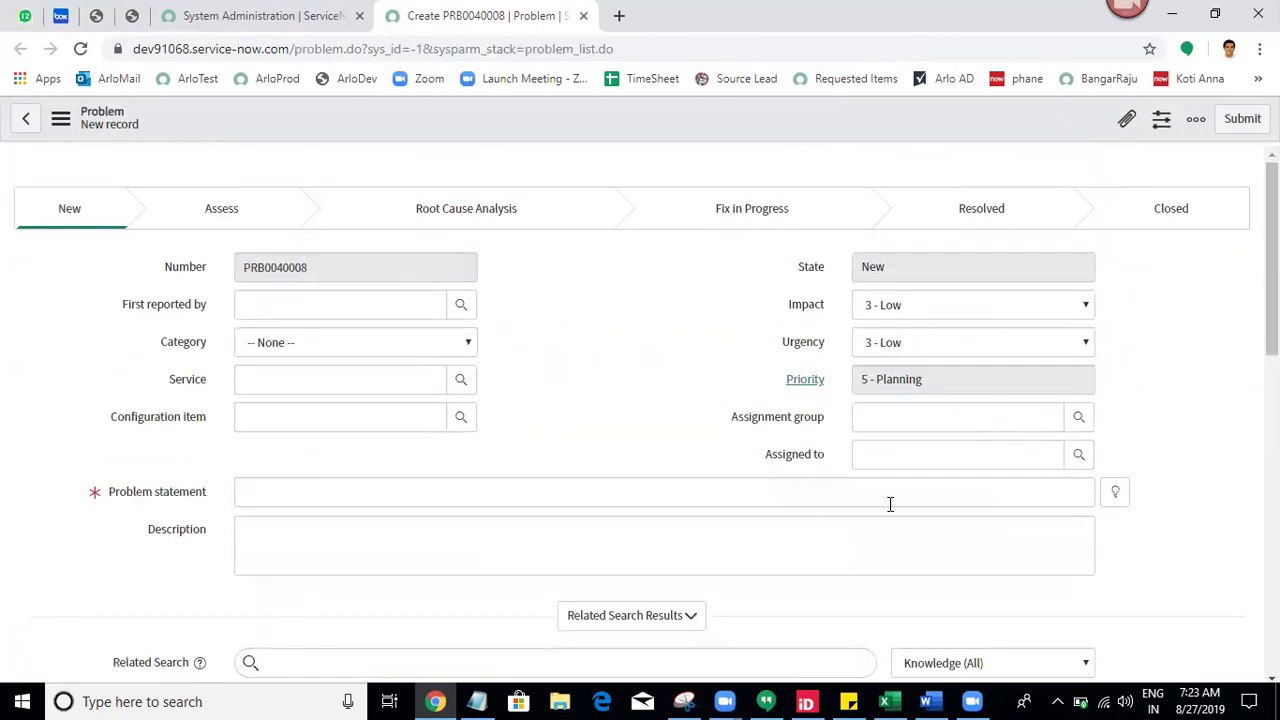
View the task records available for the First reported by field, and close the list without choosing one
click(311, 305)
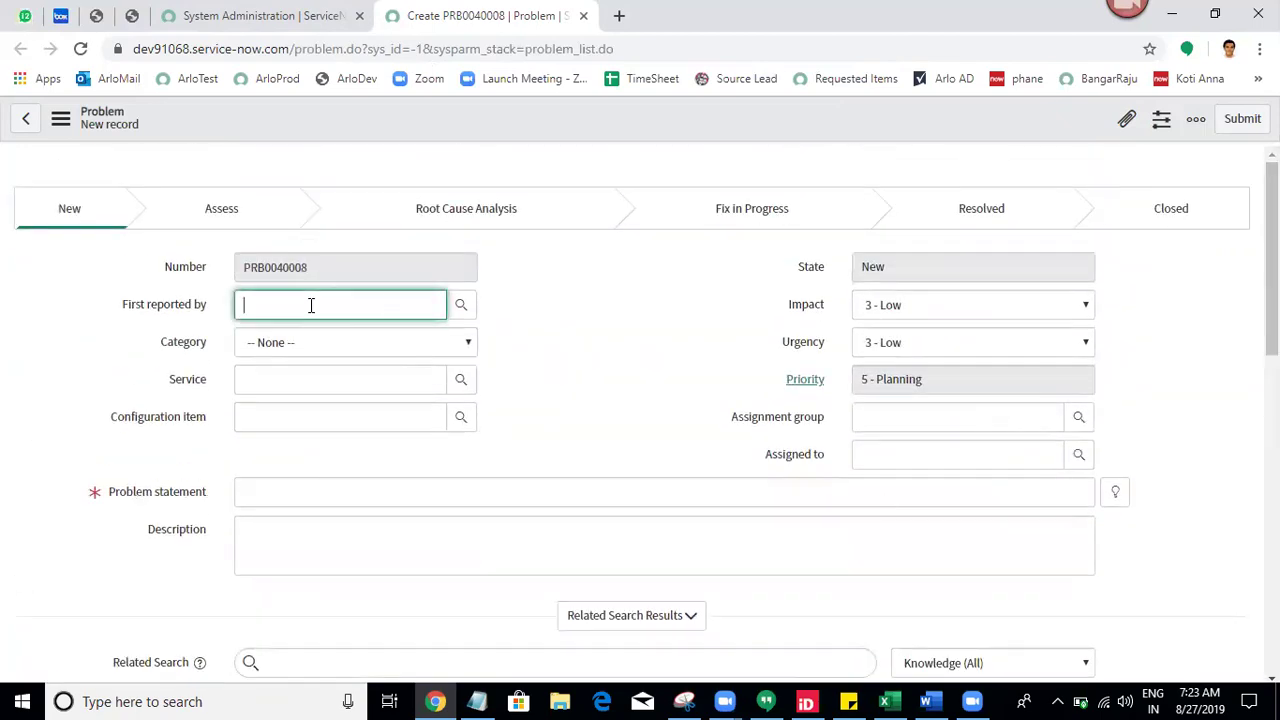
click(461, 305)
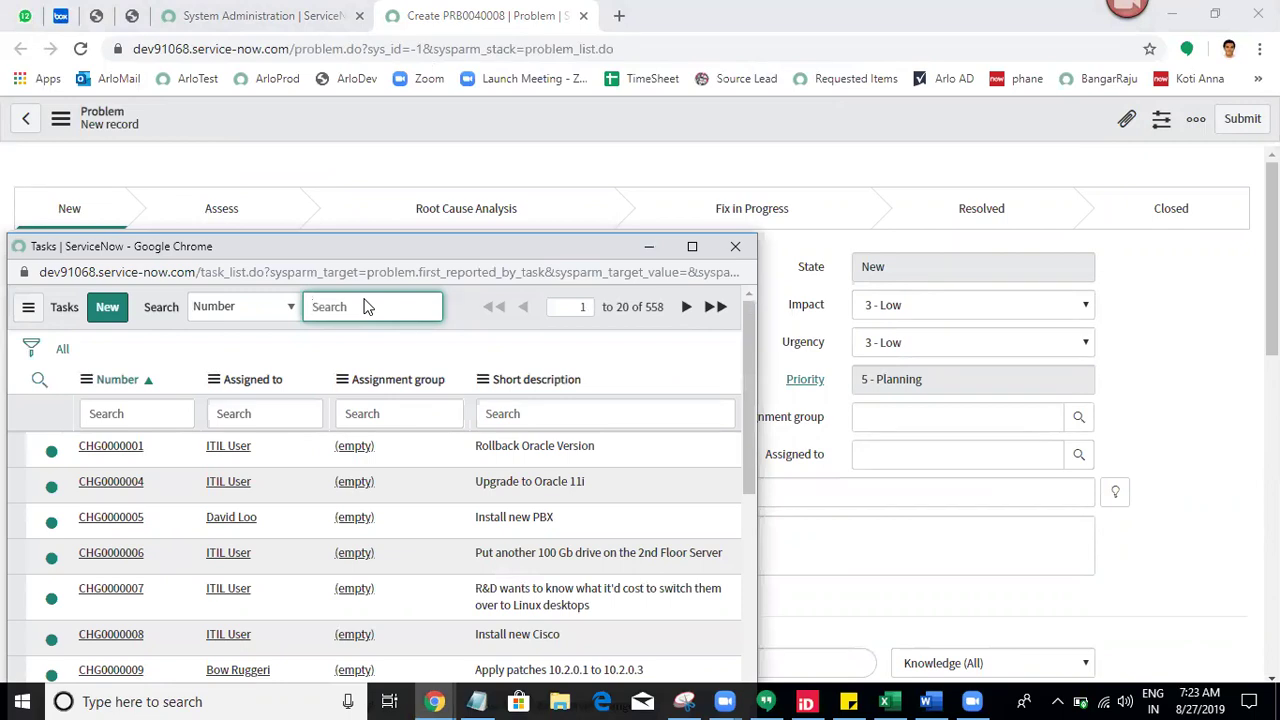
click(735, 246)
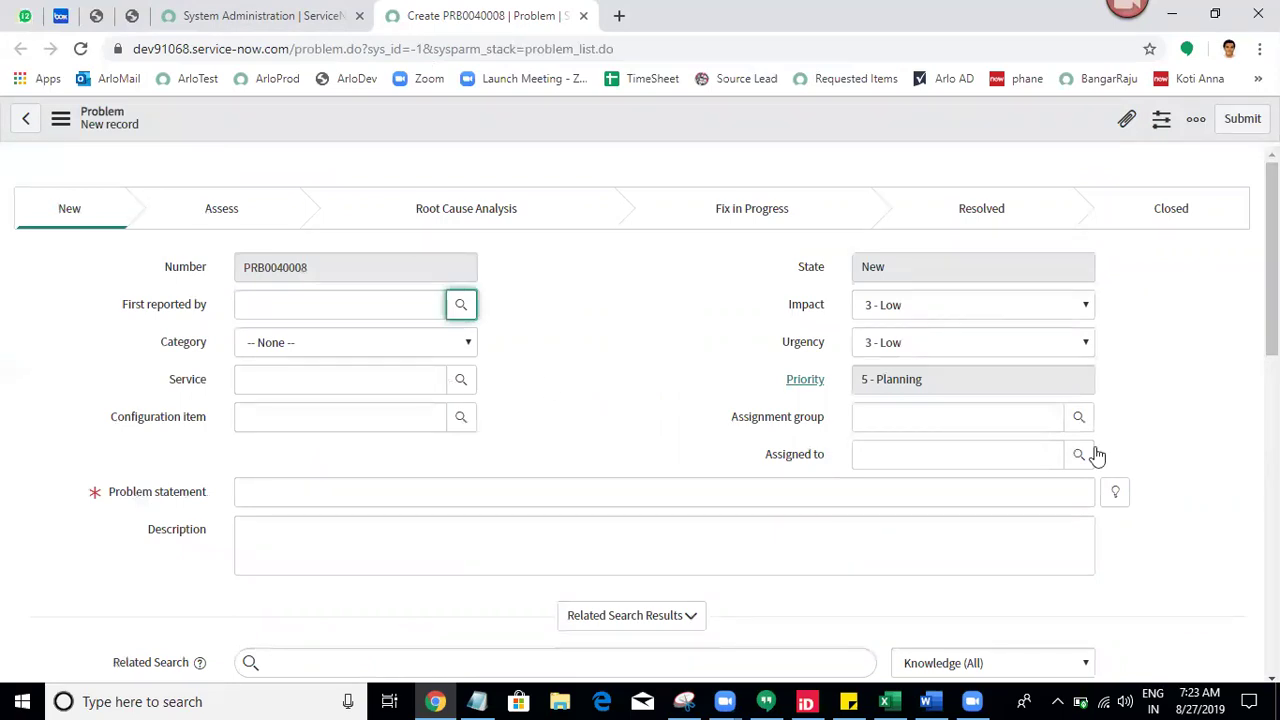
scroll(640, 400, down, 4)
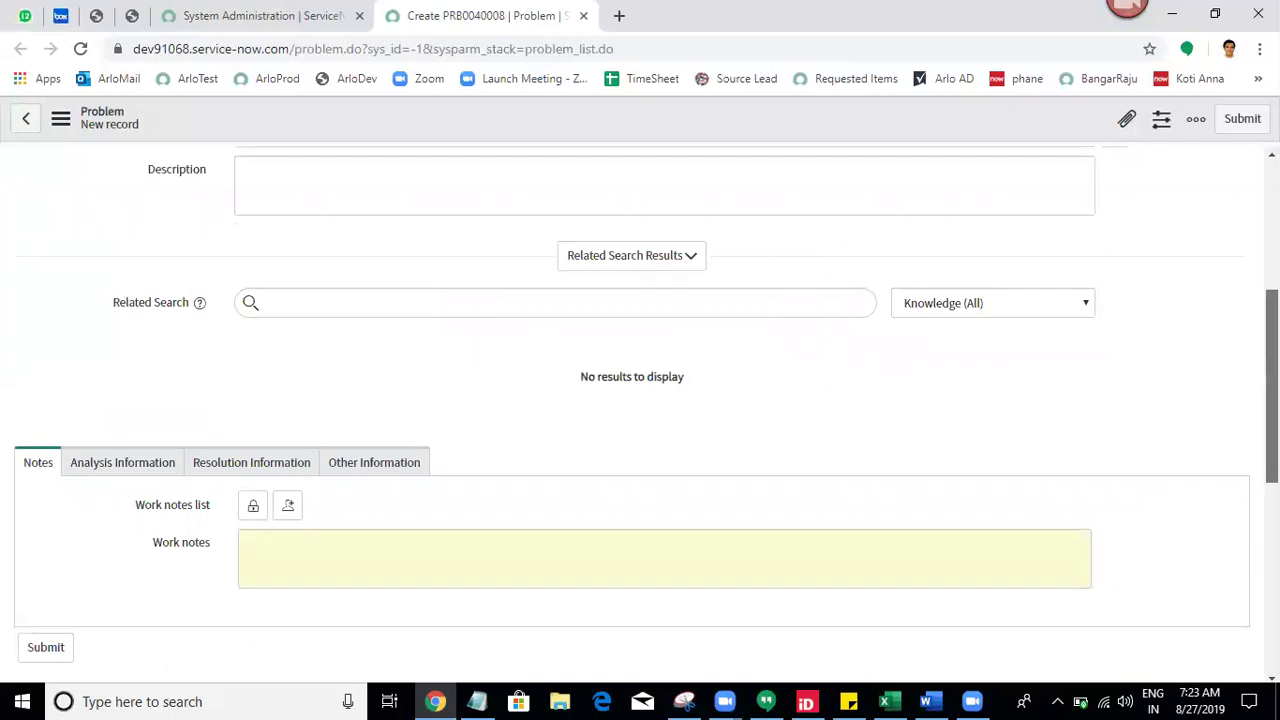
scroll(874, 226, up, 4)
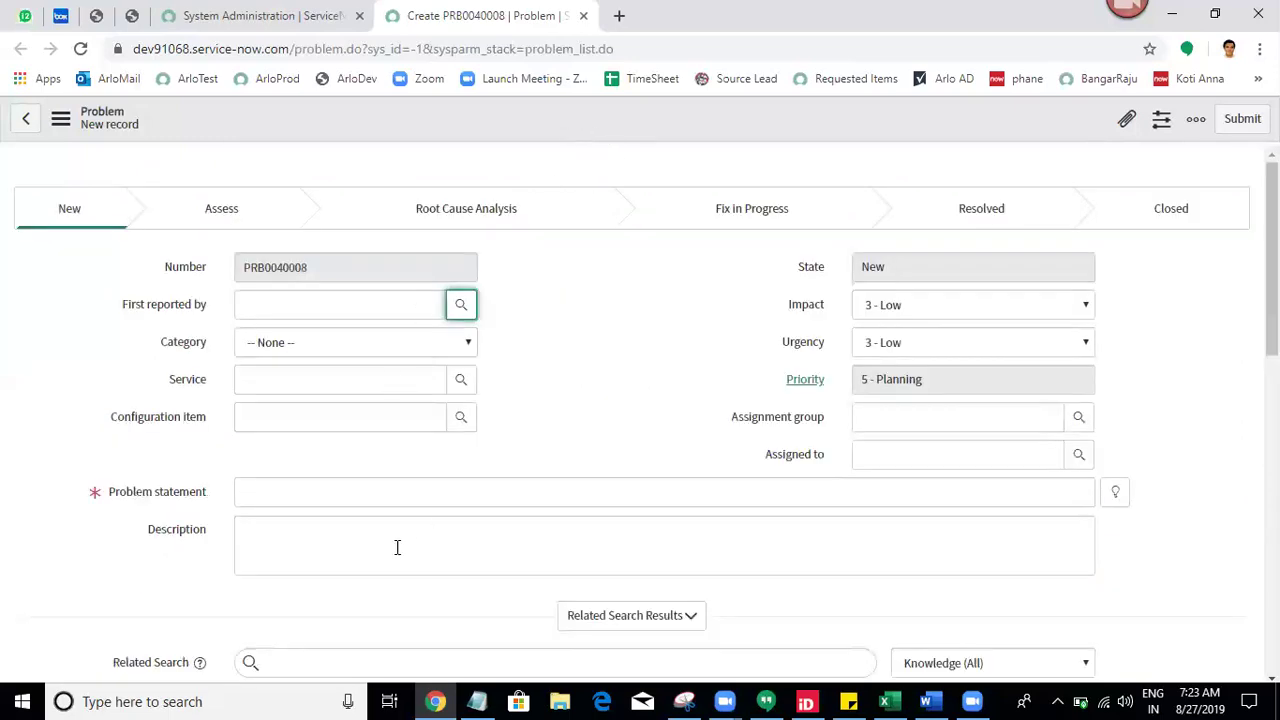
Enter "unable to submit time sheet" as the problem statement and save the new problem record
click(290, 486)
text(unable to submit time sheet)
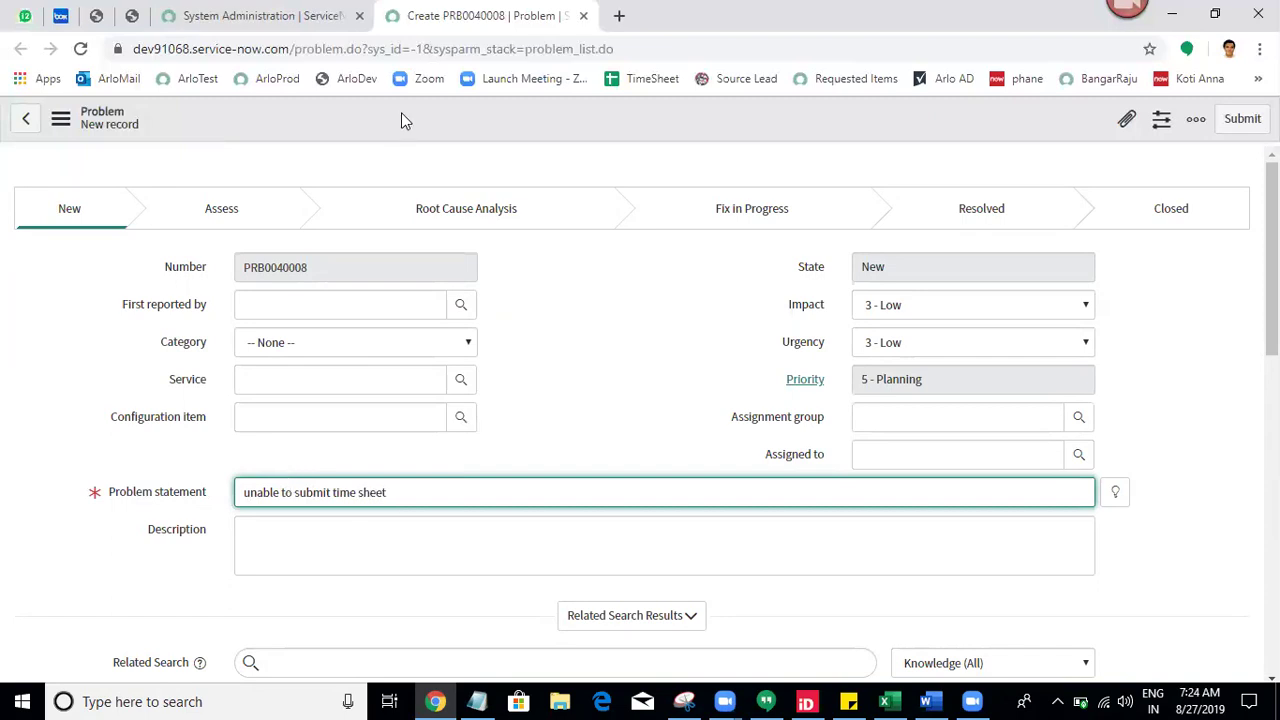
right_click(429, 132)
click(440, 145)
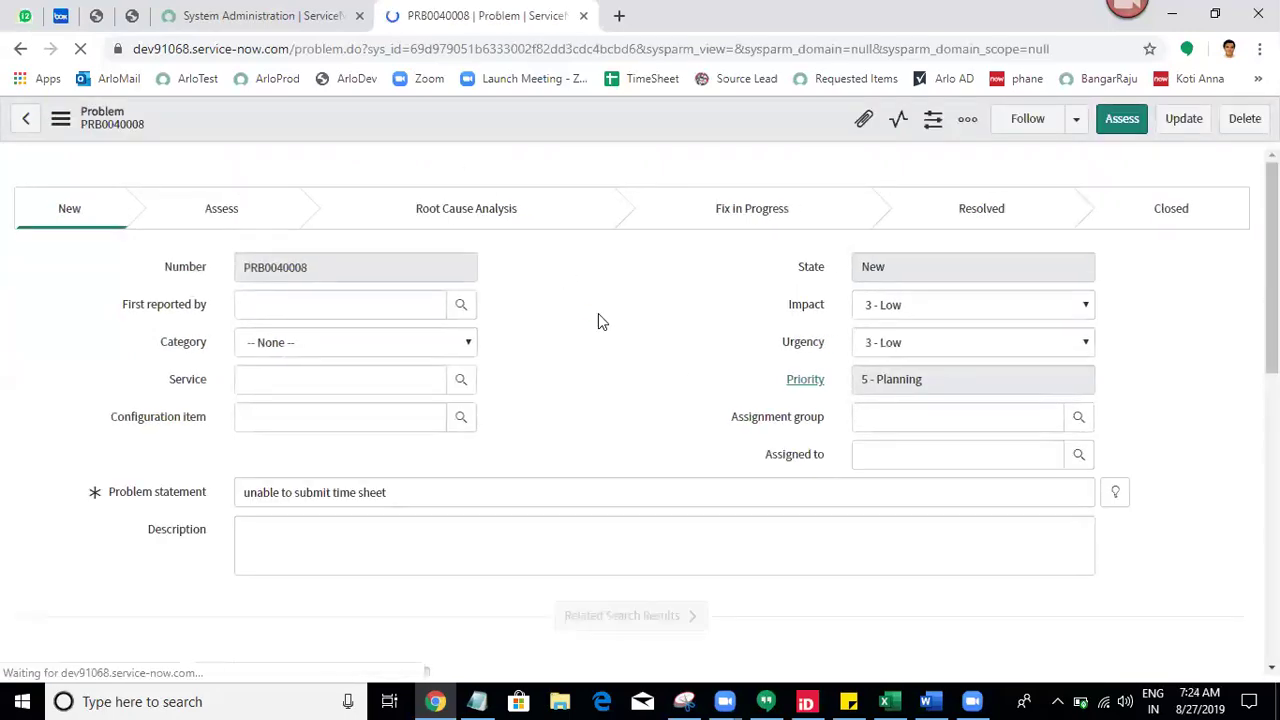
Examine the saved problem's Notes, Analysis Information, Resolution Information and Other Information sections and its related lists
scroll(1272, 300, down, 2)
scroll(1272, 400, down, 5)
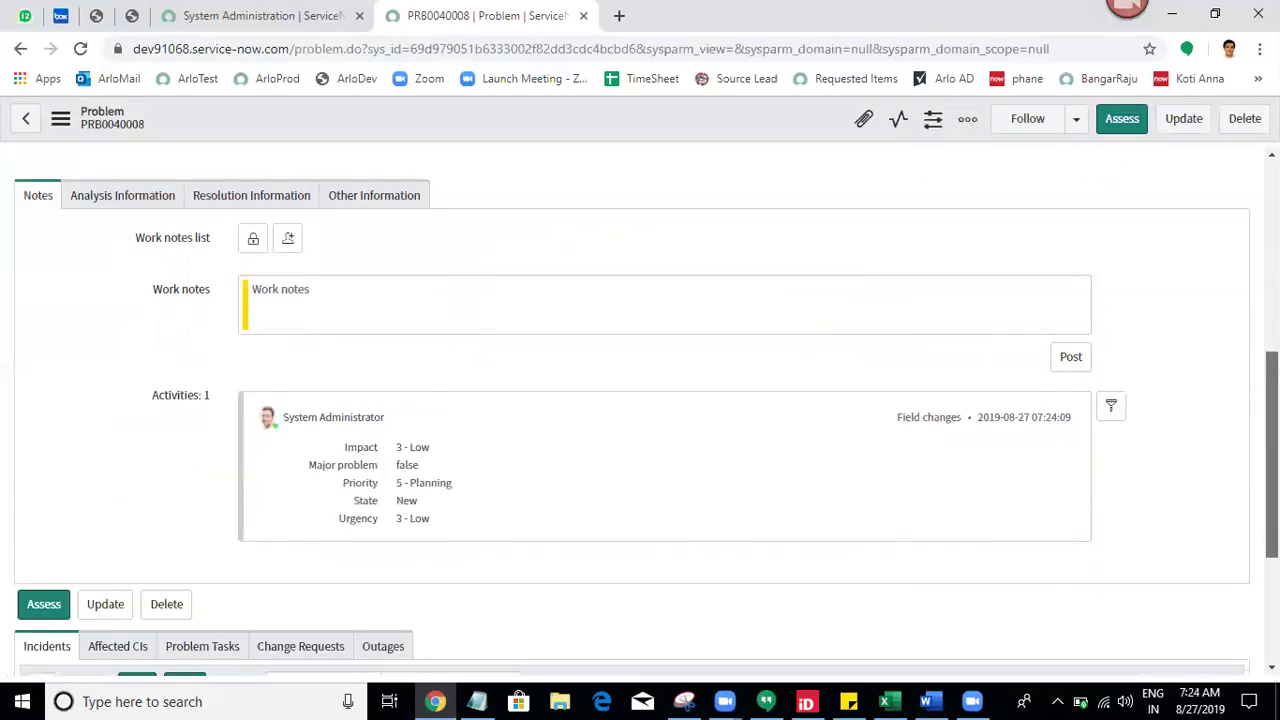
scroll(1272, 400, up, 2)
scroll(701, 260, up, 2)
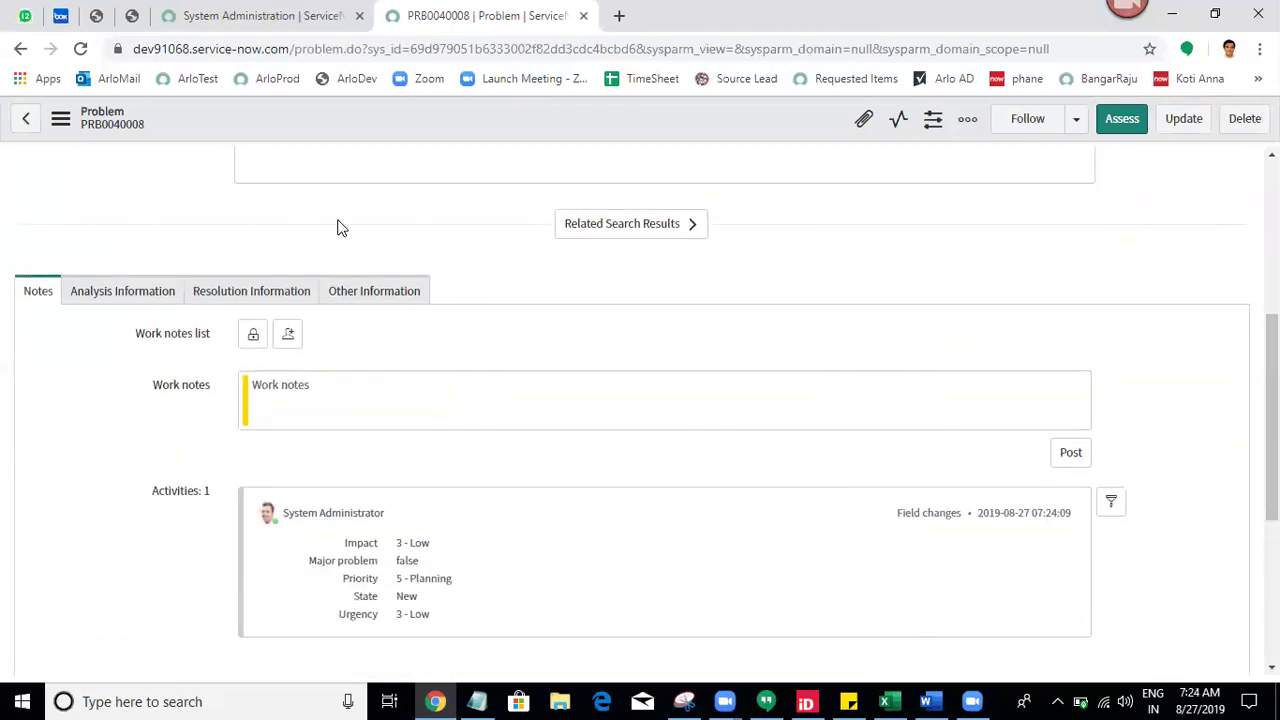
click(120, 297)
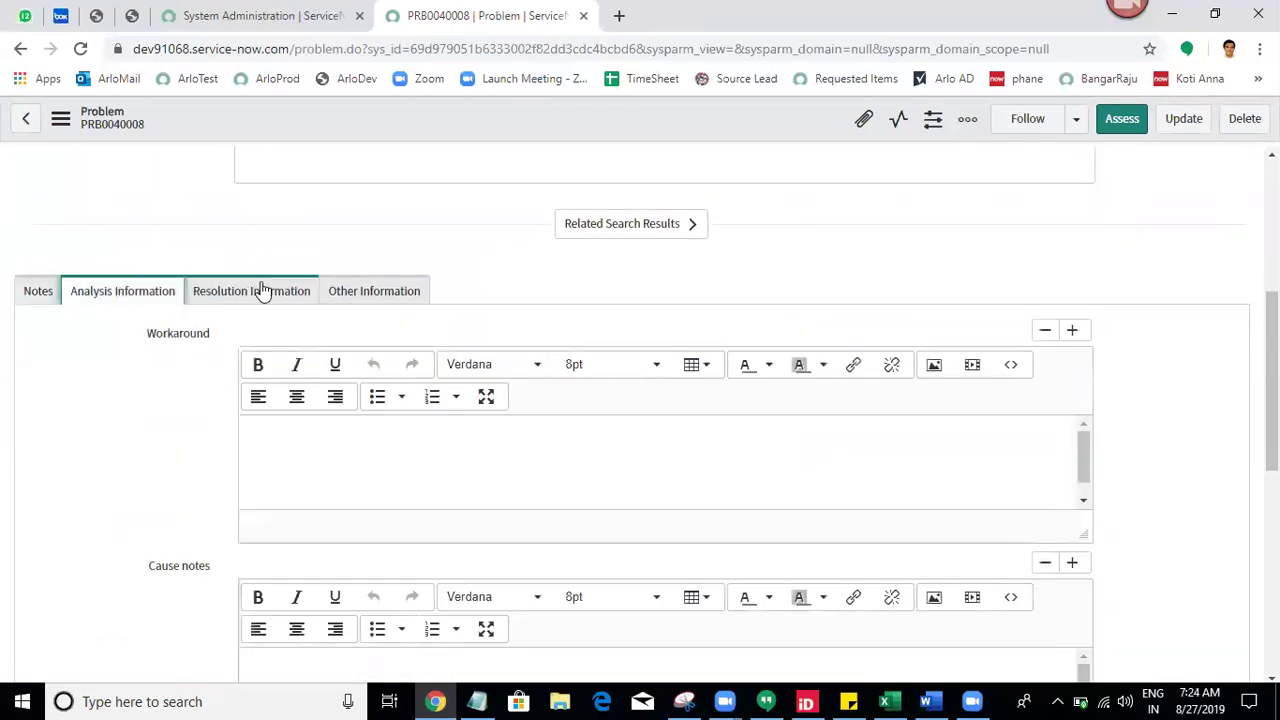
scroll(1272, 400, down, 2)
scroll(300, 231, up, 2)
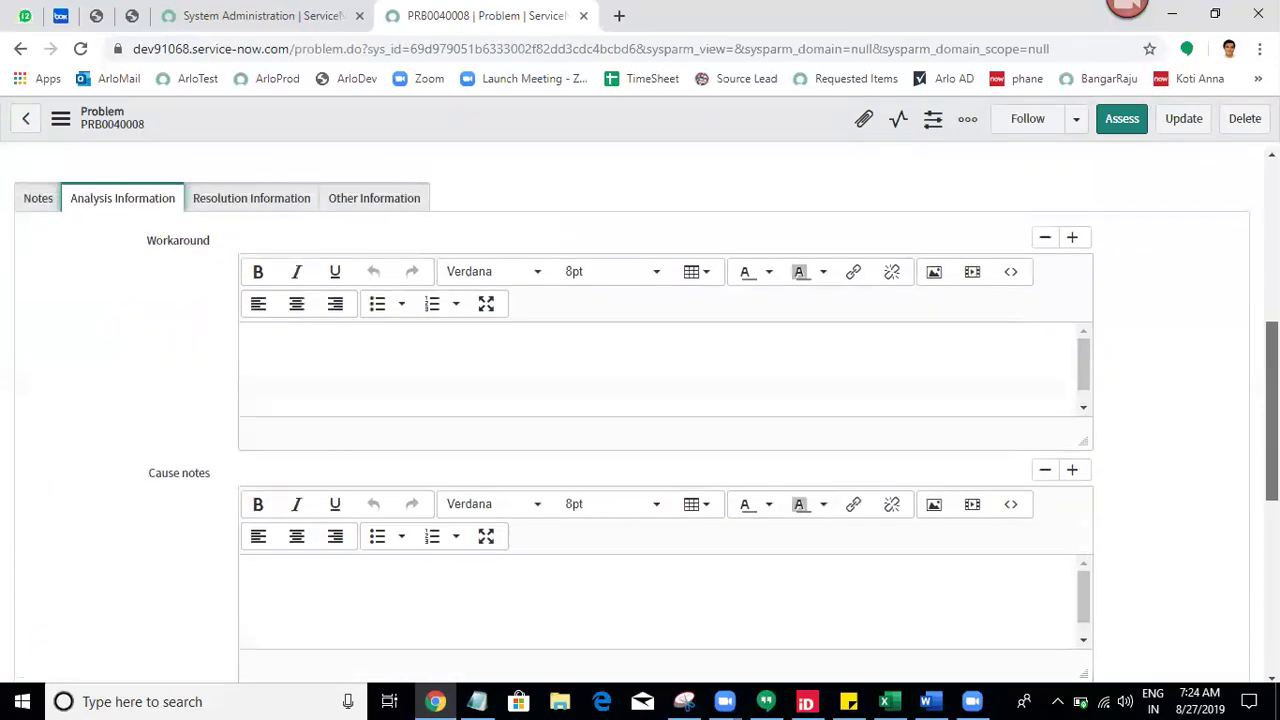
click(253, 200)
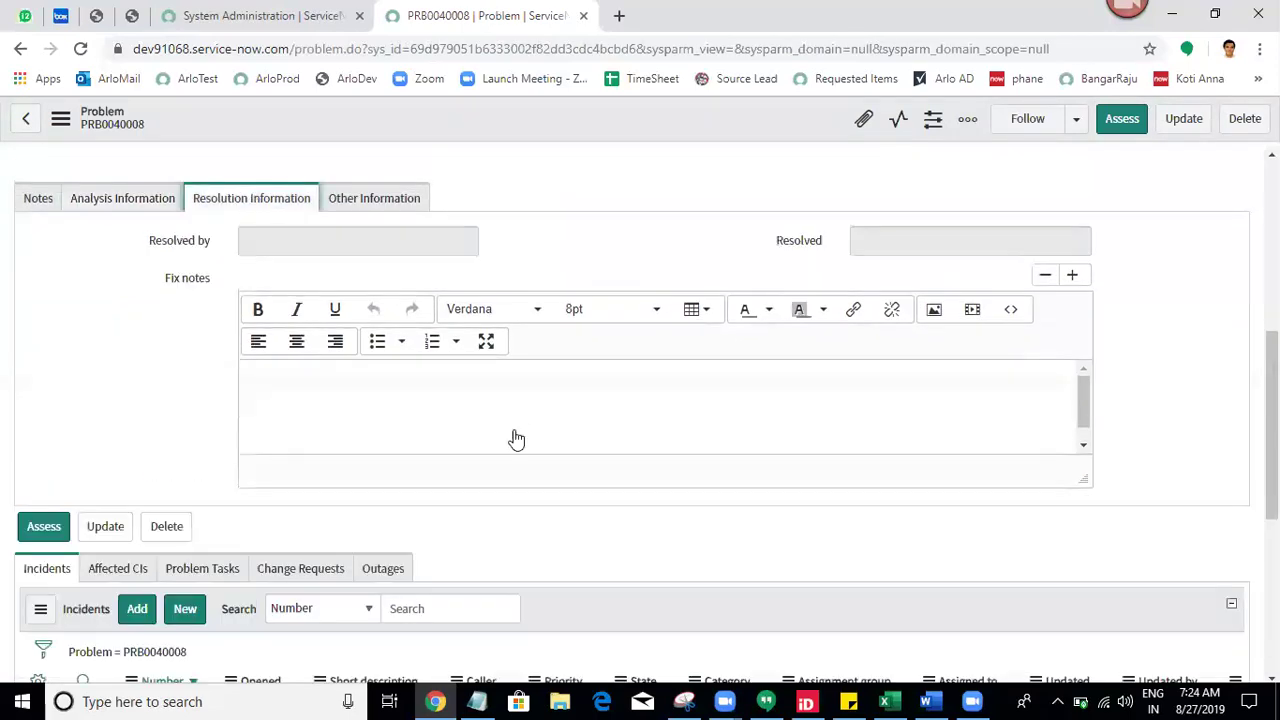
click(358, 205)
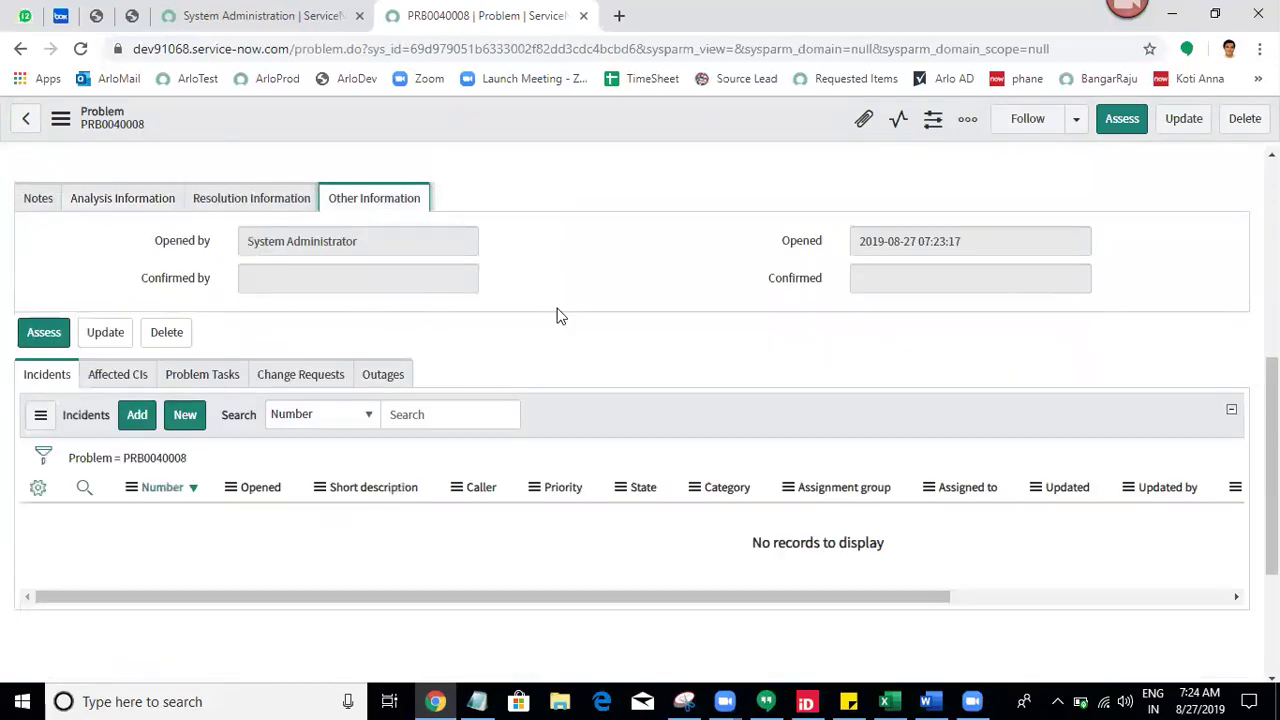
scroll(1272, 450, up, 1)
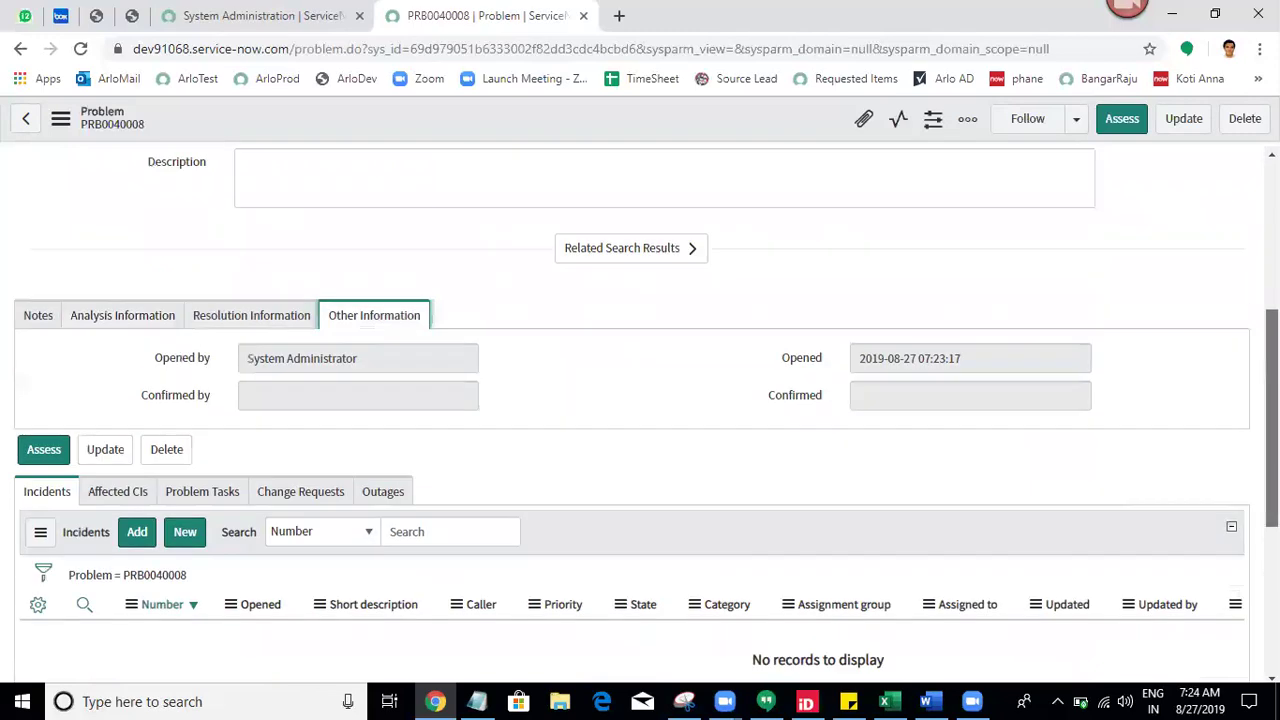
scroll(1224, 267, up, 3)
Move the problem to the Assess state, assigned to Problem Administrator
click(1119, 118)
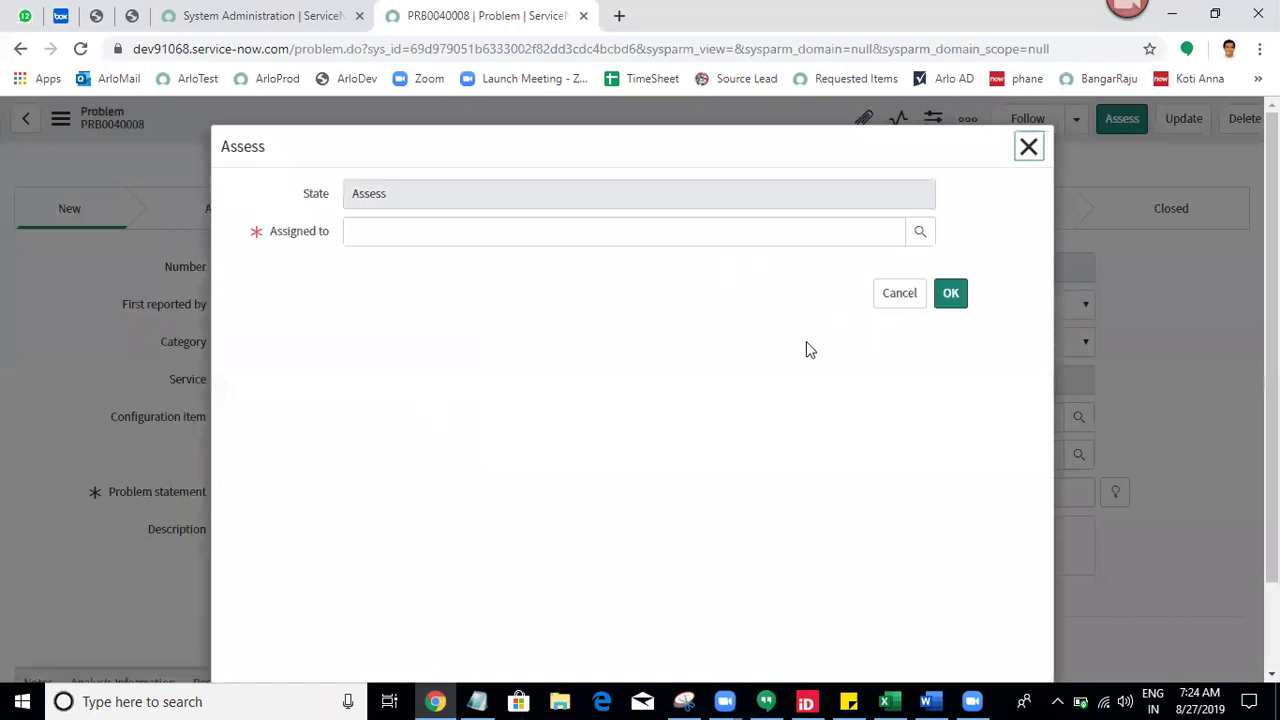
click(920, 233)
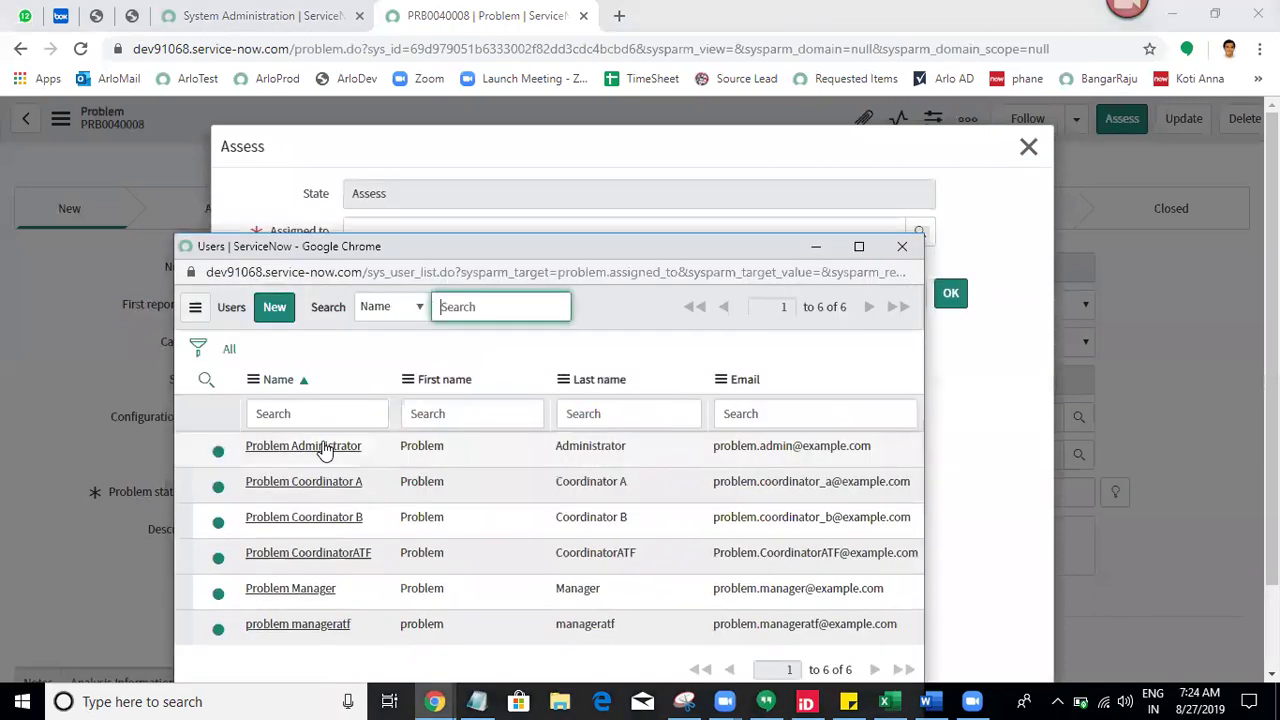
click(325, 449)
click(951, 298)
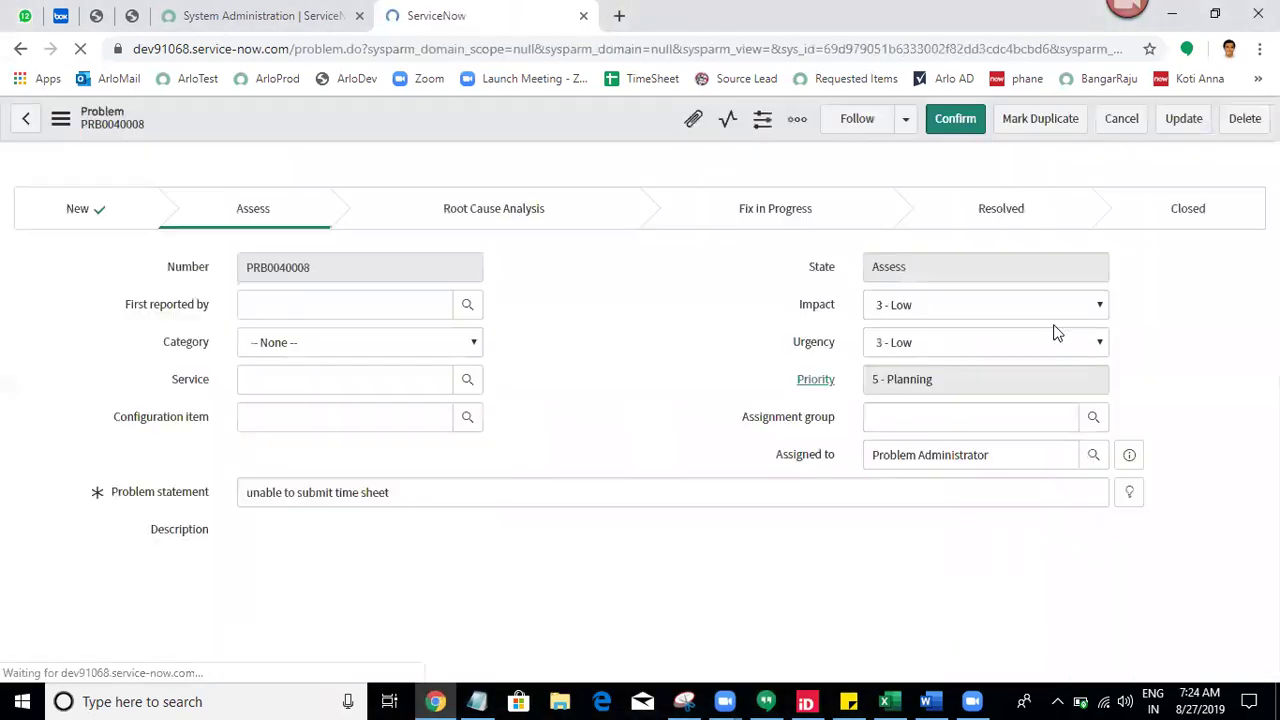
Confirm the problem and start its fix with "test" as both the cause notes and the fix notes
click(945, 120)
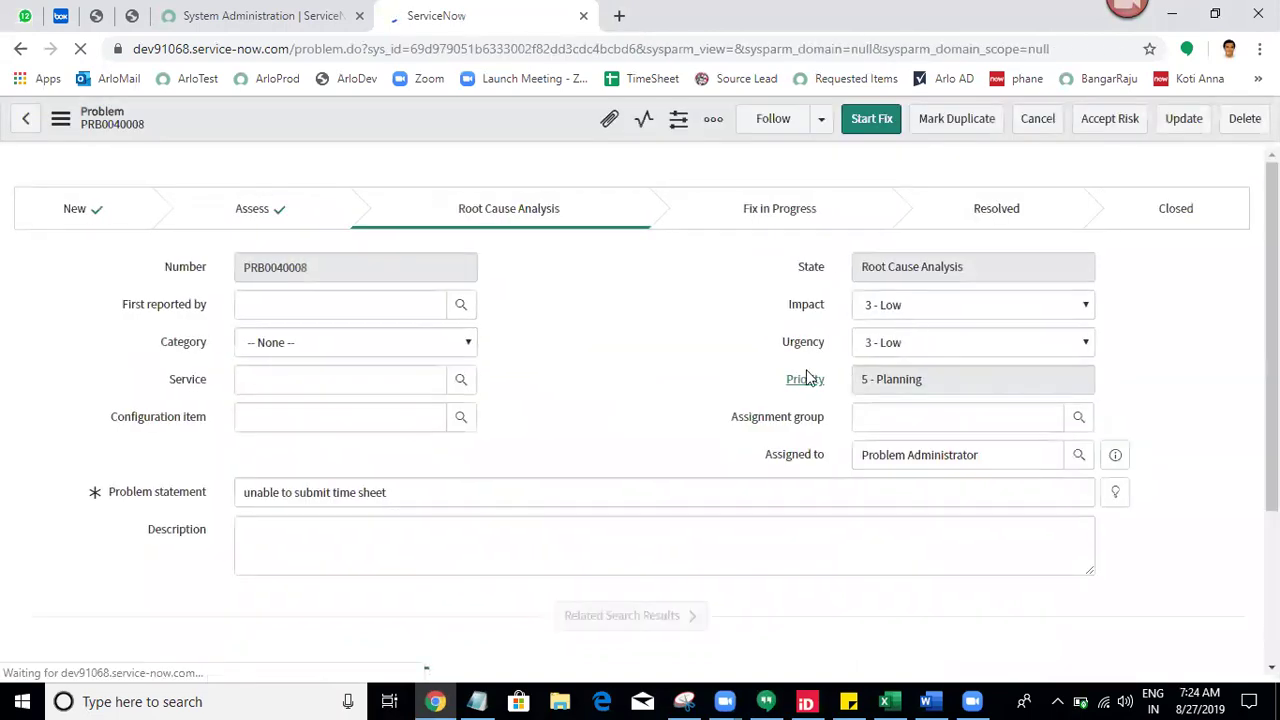
click(868, 122)
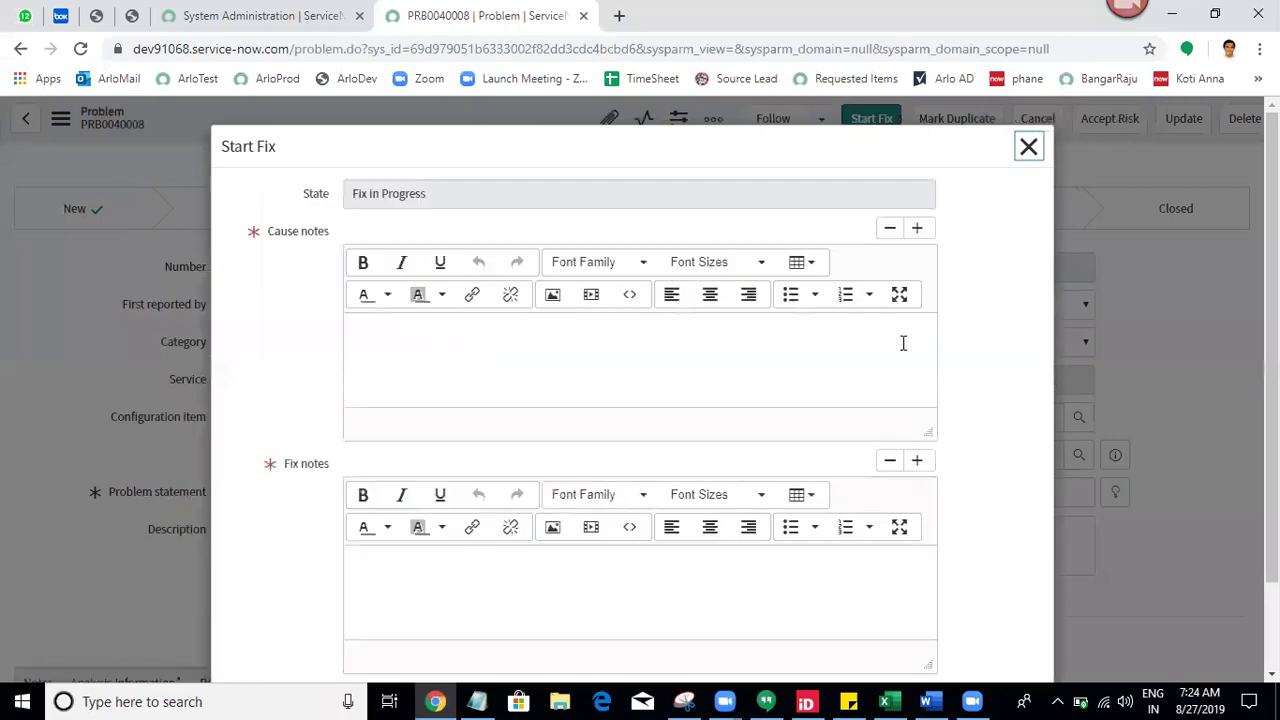
click(740, 350)
text(test)
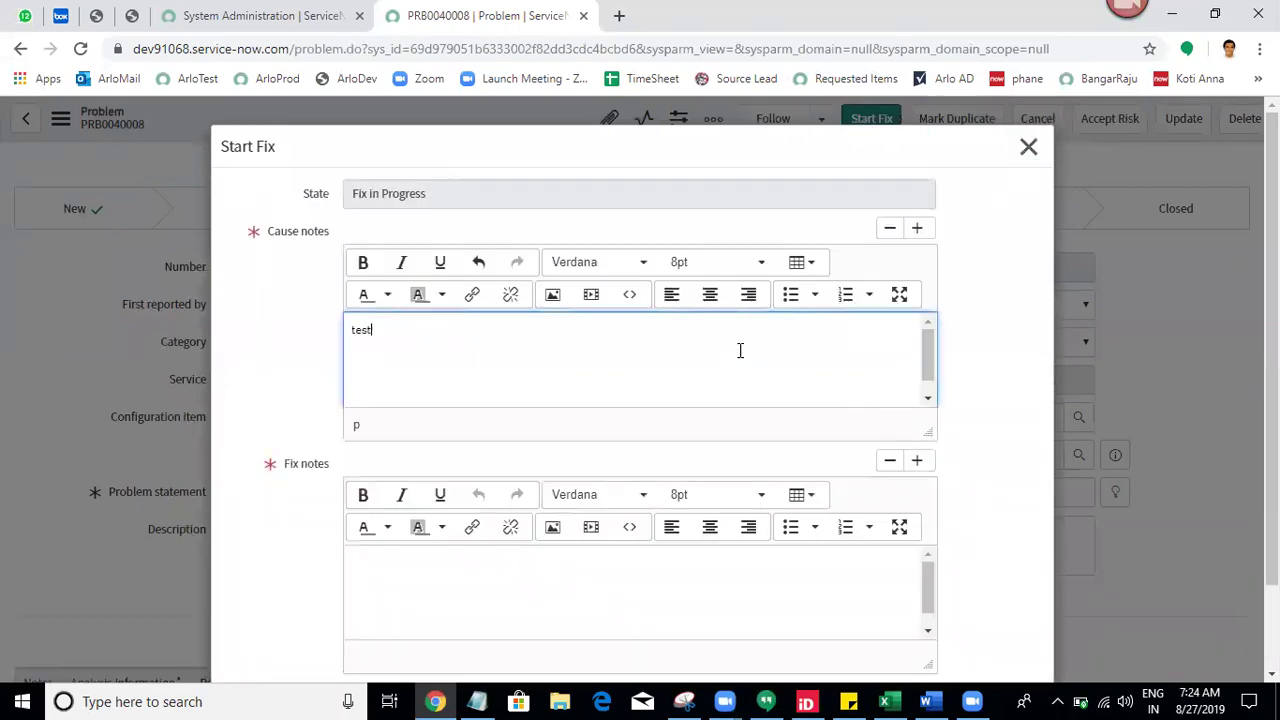
click(697, 560)
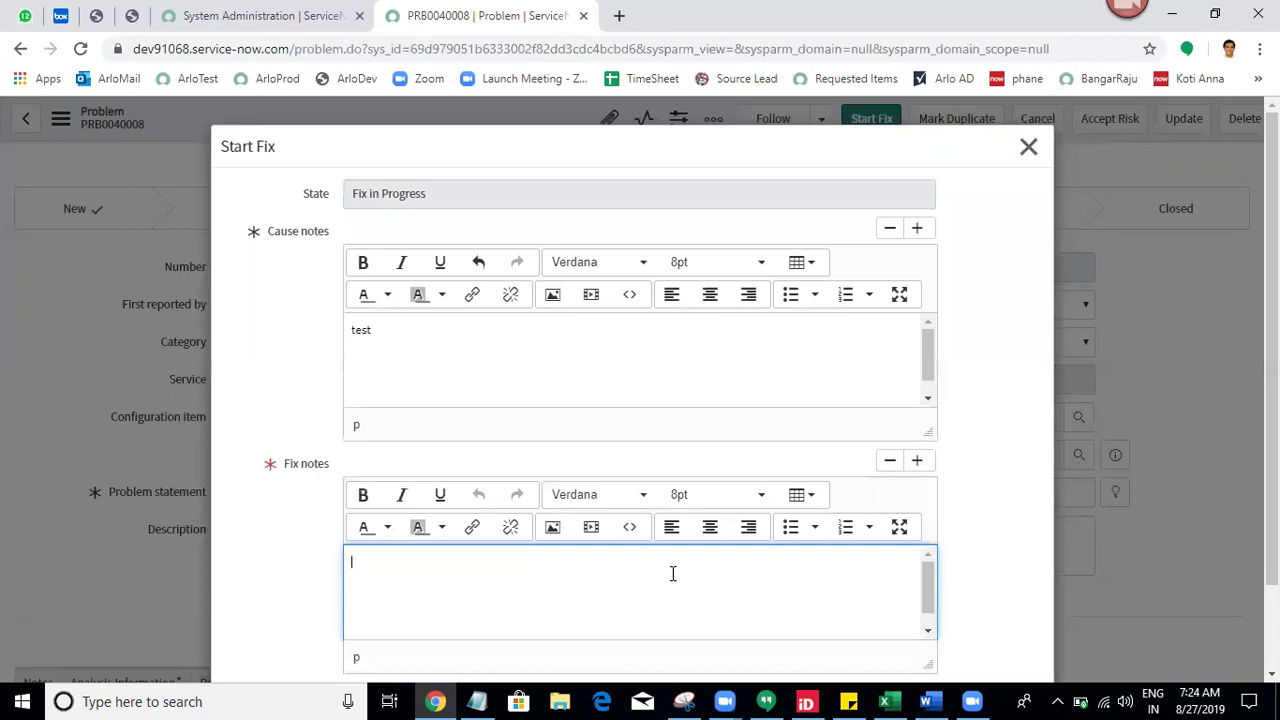
scroll(640, 400, down, 1)
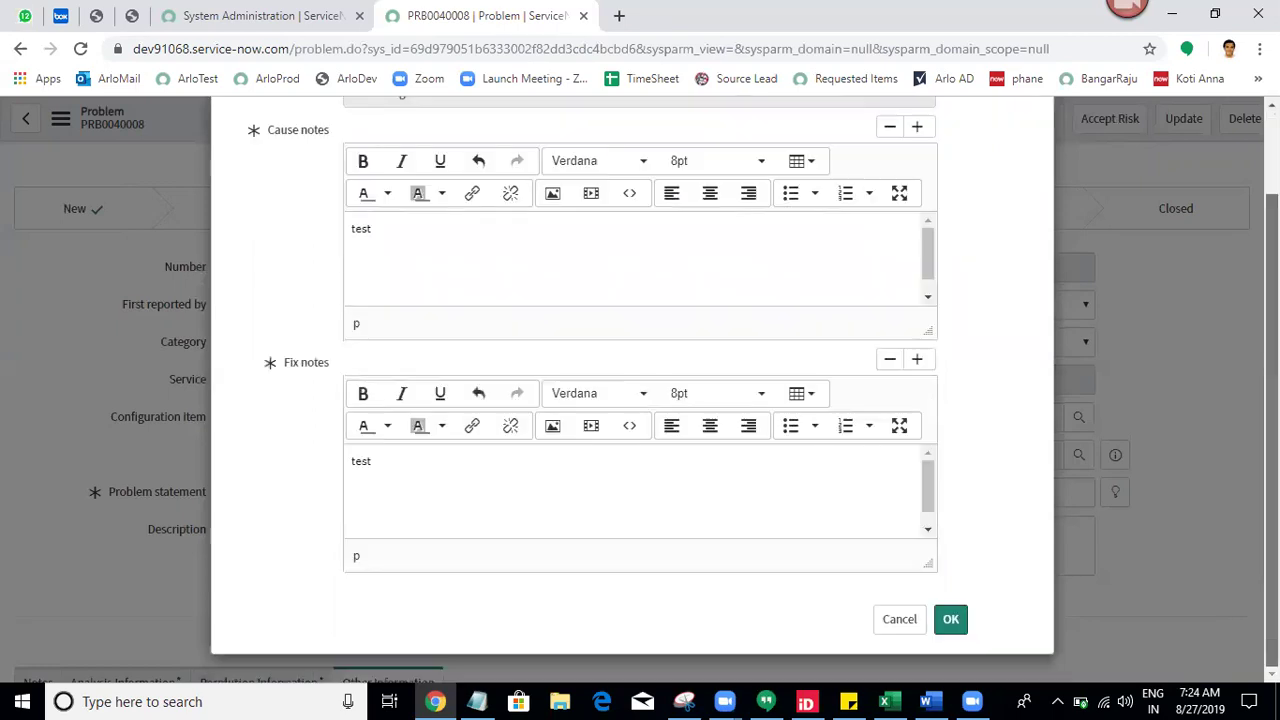
click(950, 620)
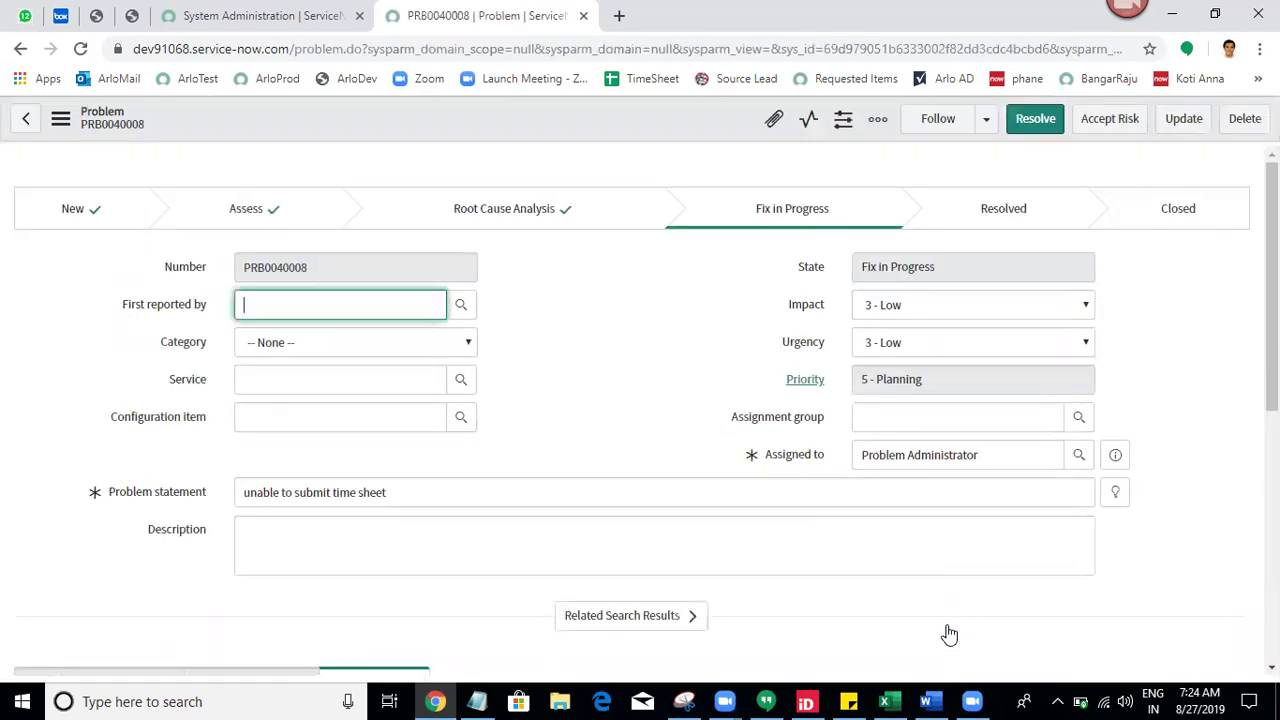
Review the Fix in Progress problem's fix notes, cause notes, activity history, related links and Other Information
click(622, 372)
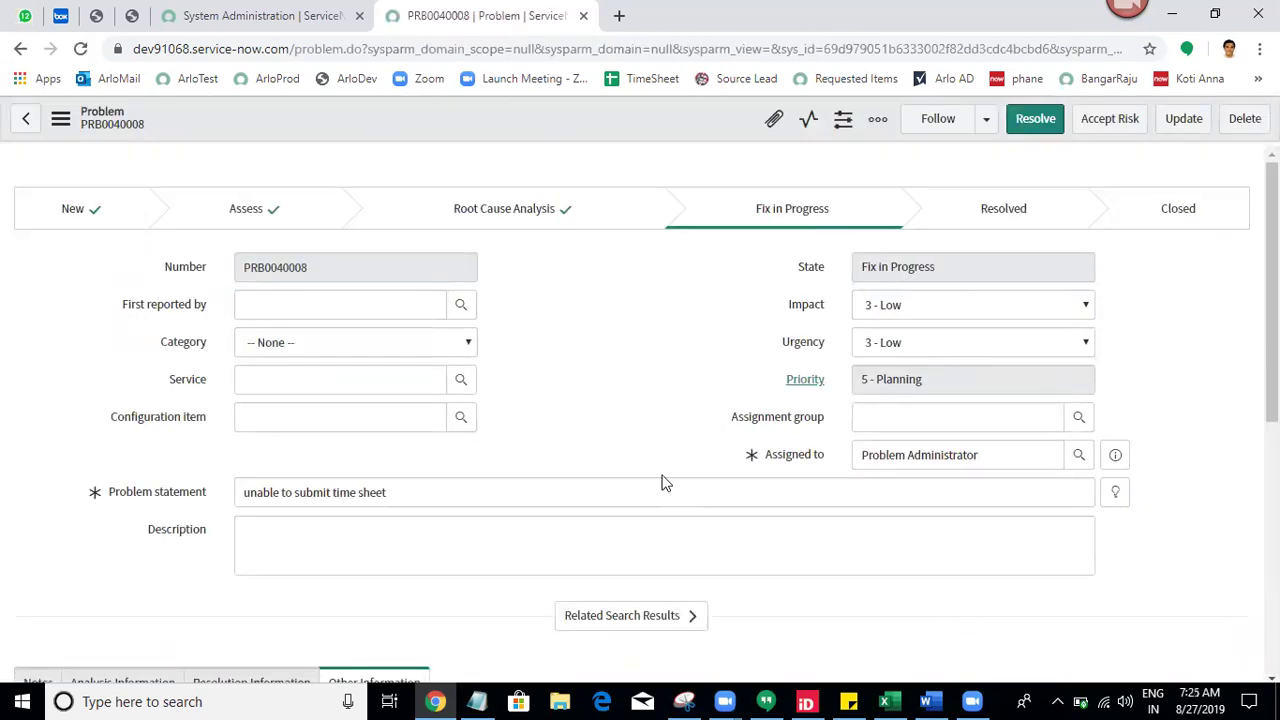
drag(1271, 290, 1271, 530)
scroll(1217, 680, up, 5)
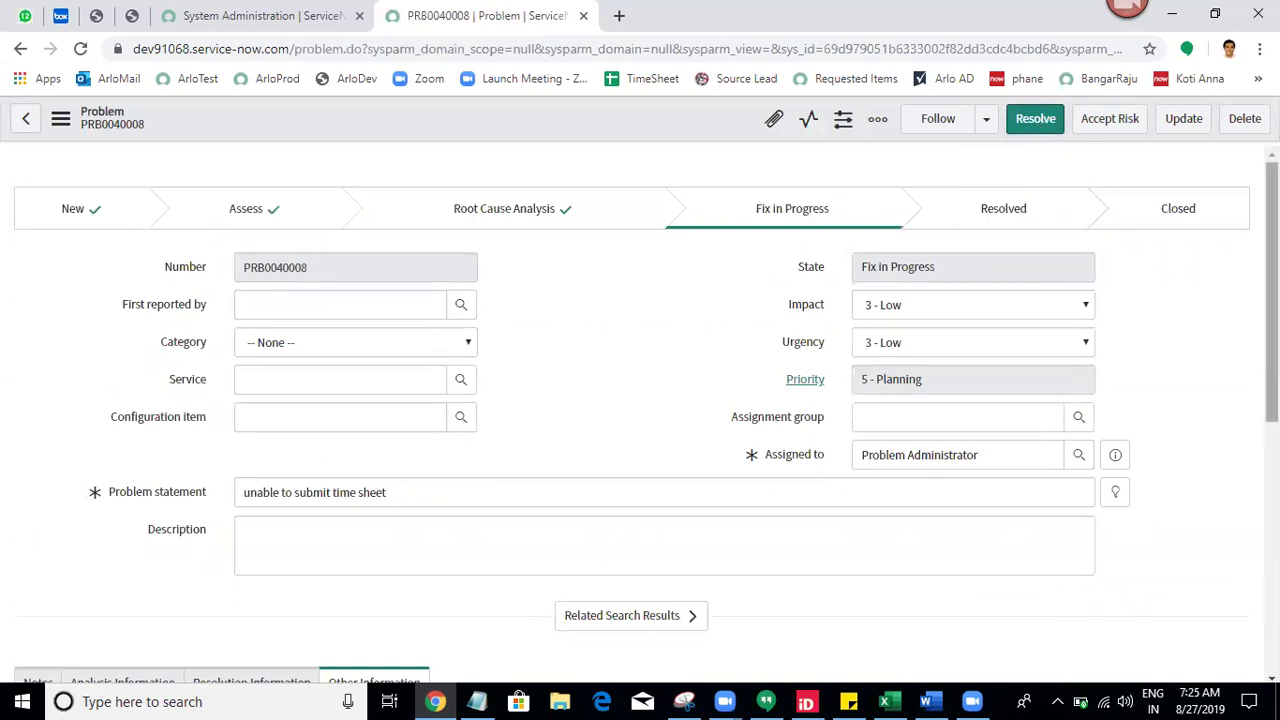
drag(1272, 300, 1272, 470)
click(257, 334)
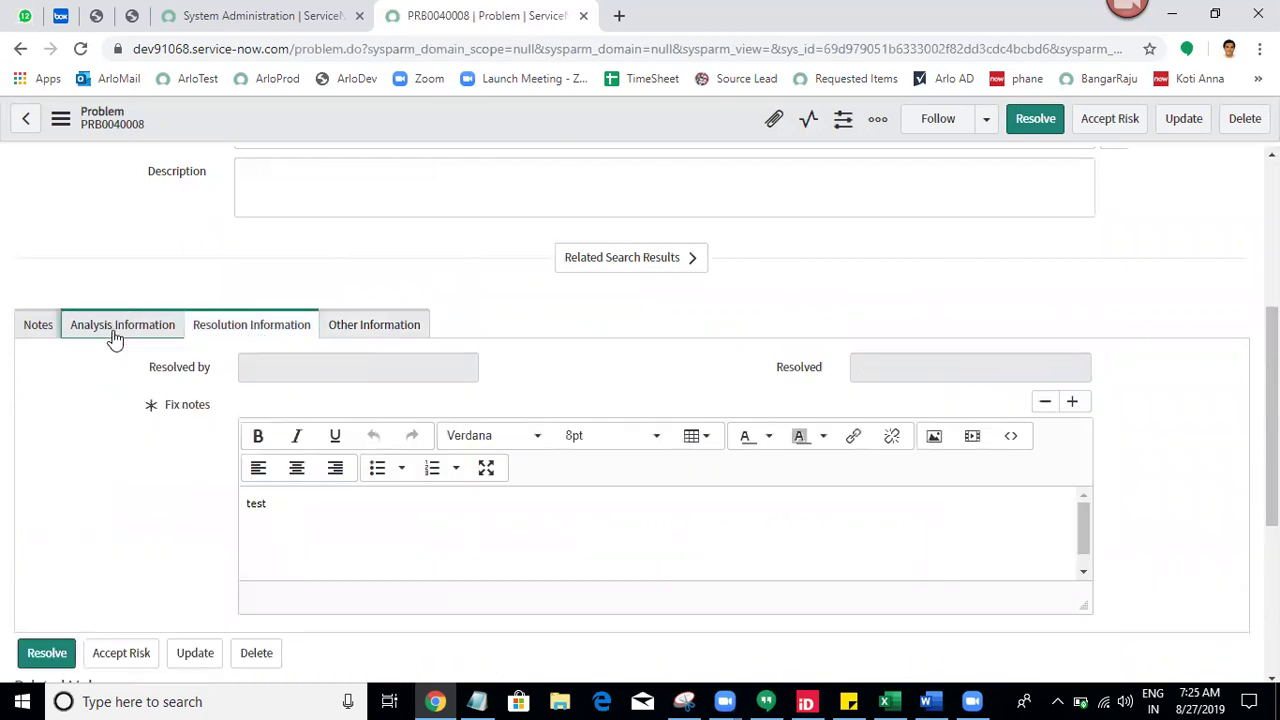
click(115, 334)
click(29, 340)
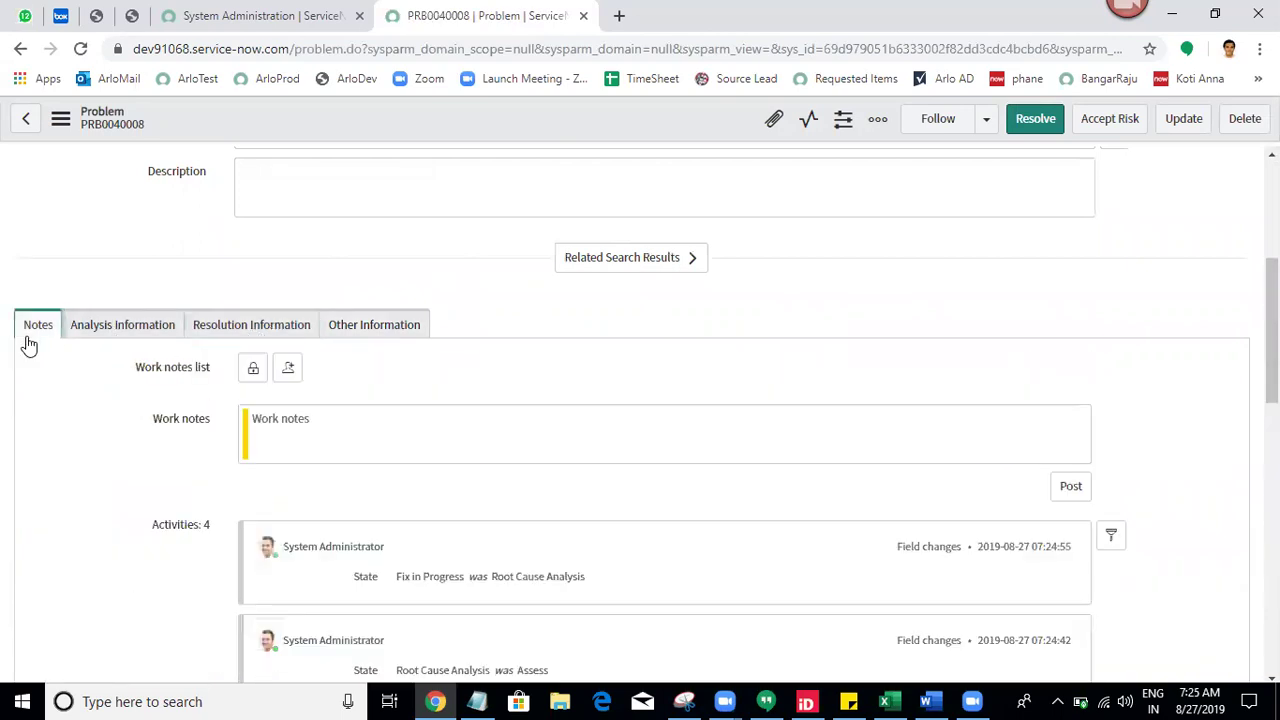
click(150, 336)
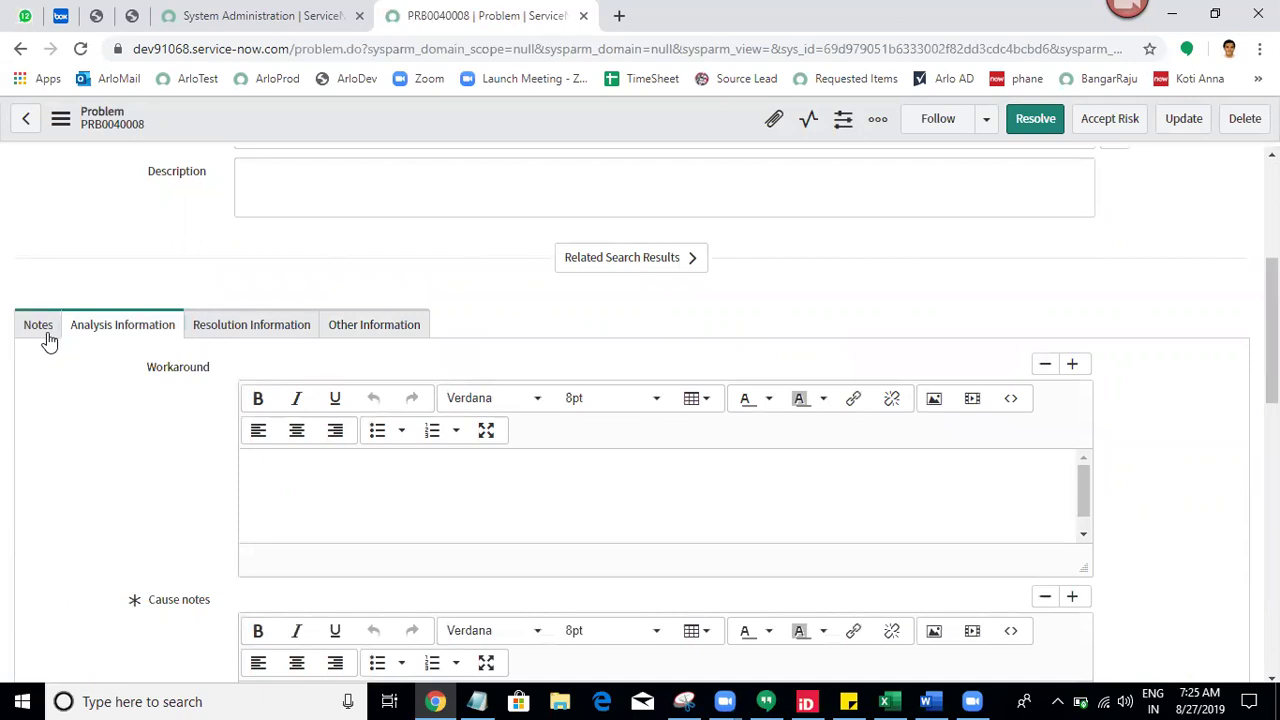
click(44, 336)
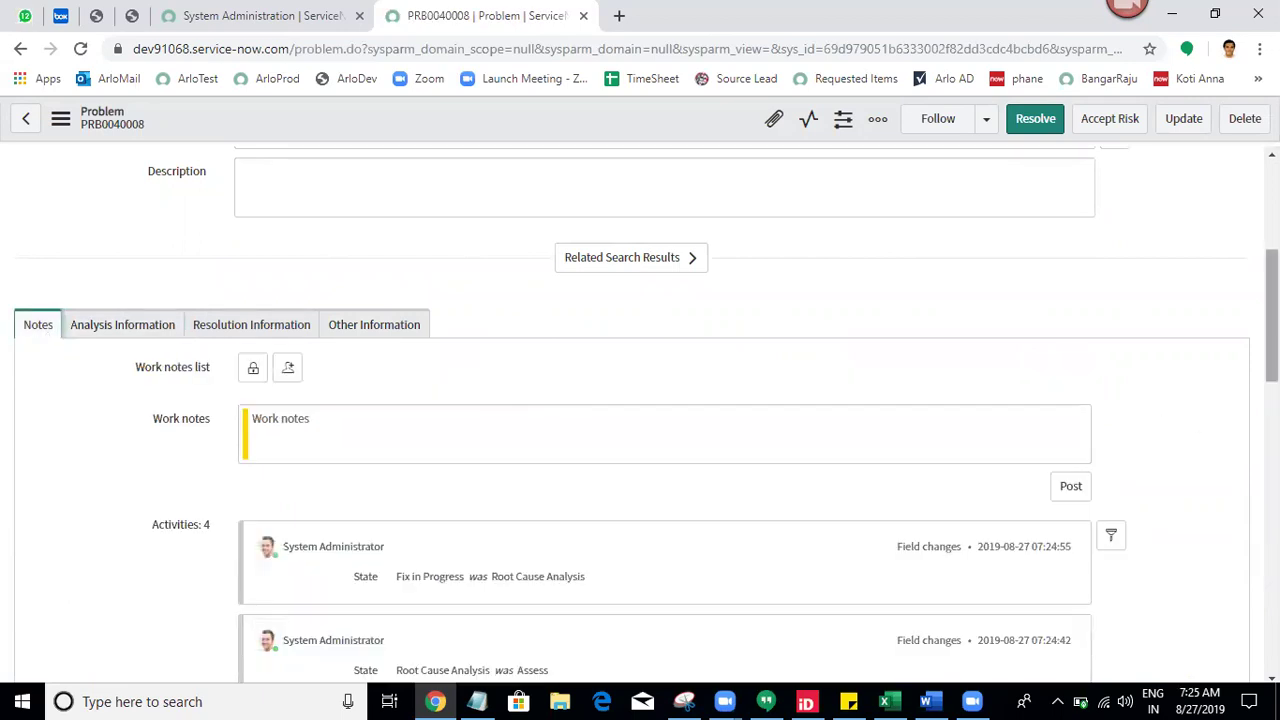
scroll(640, 400, down, 6)
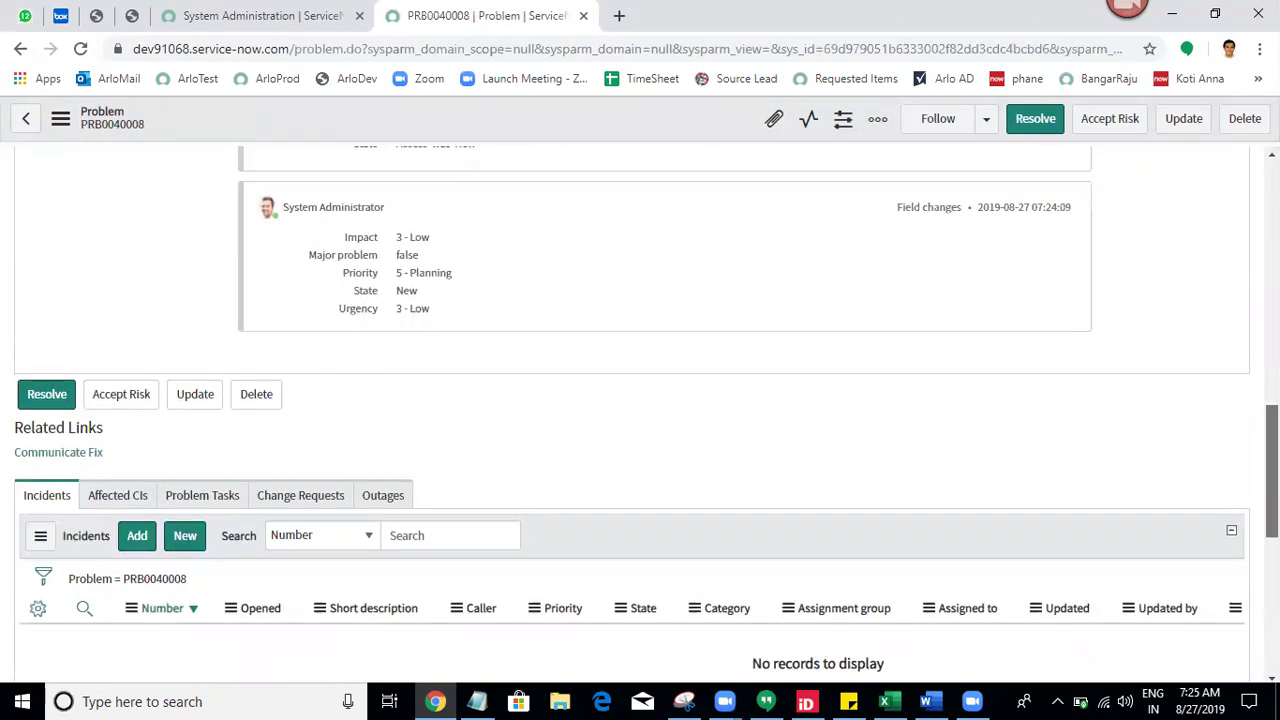
scroll(640, 400, up, 8)
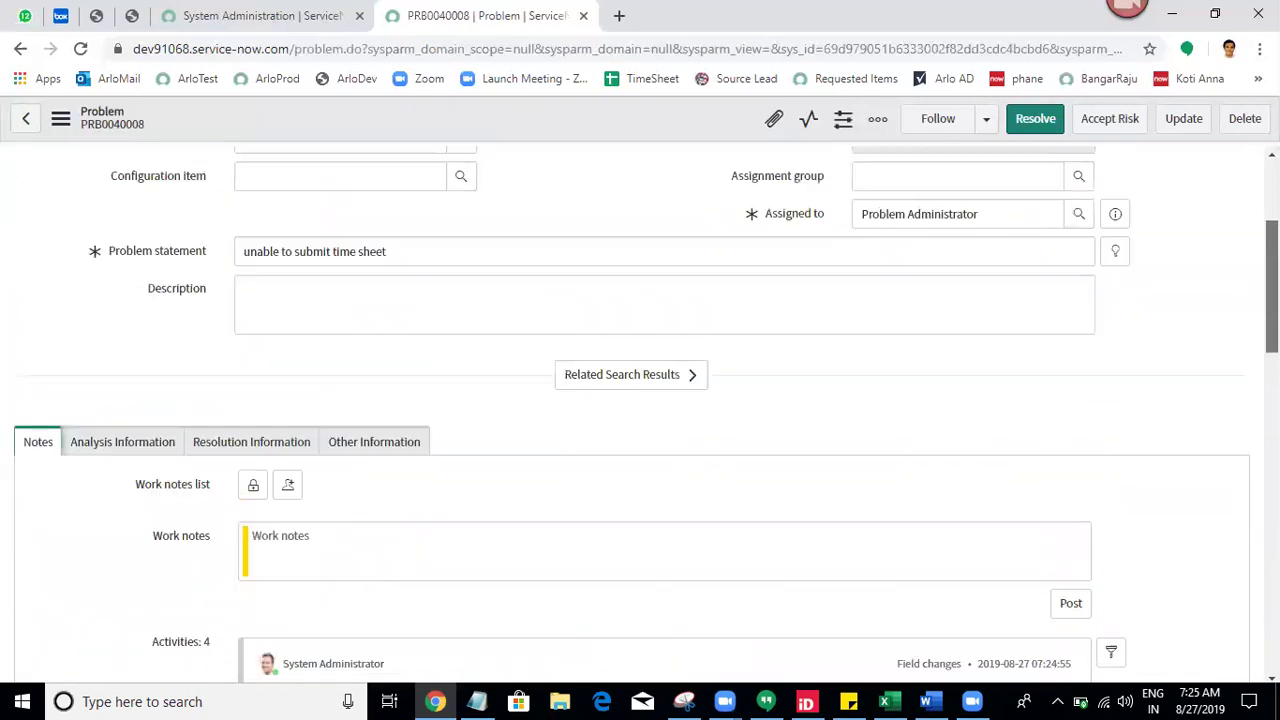
click(97, 442)
click(290, 446)
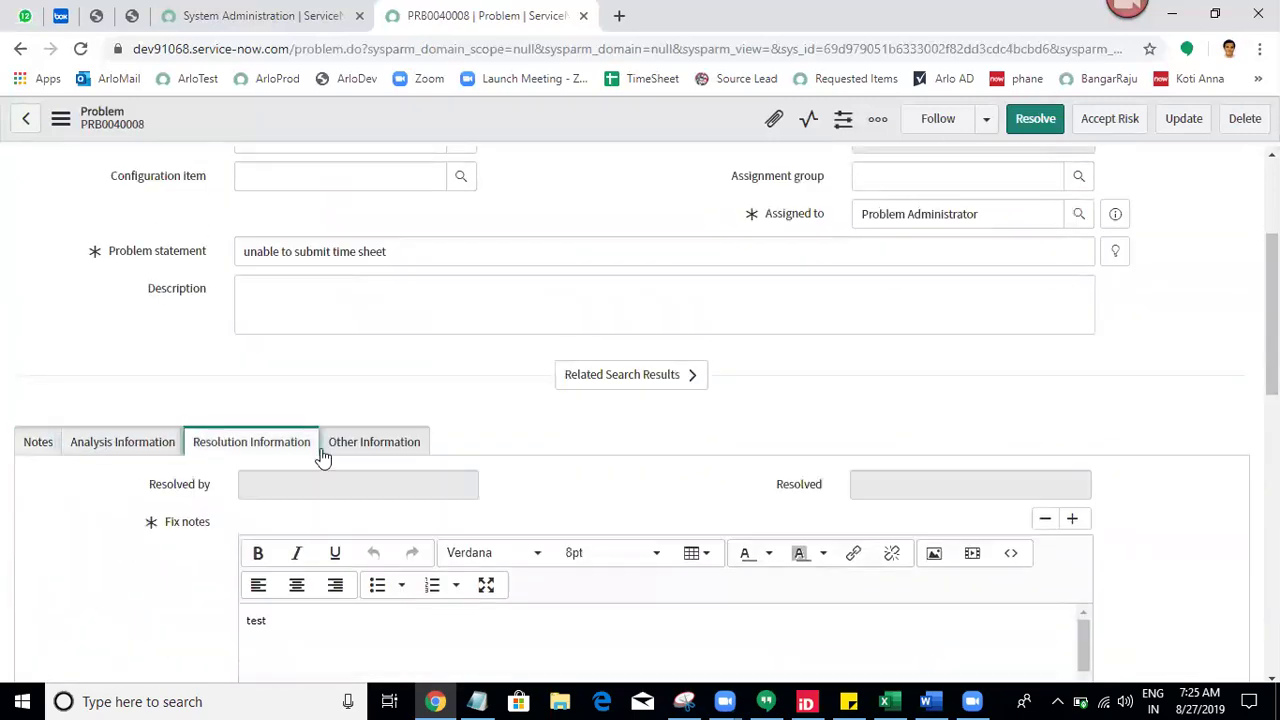
click(378, 455)
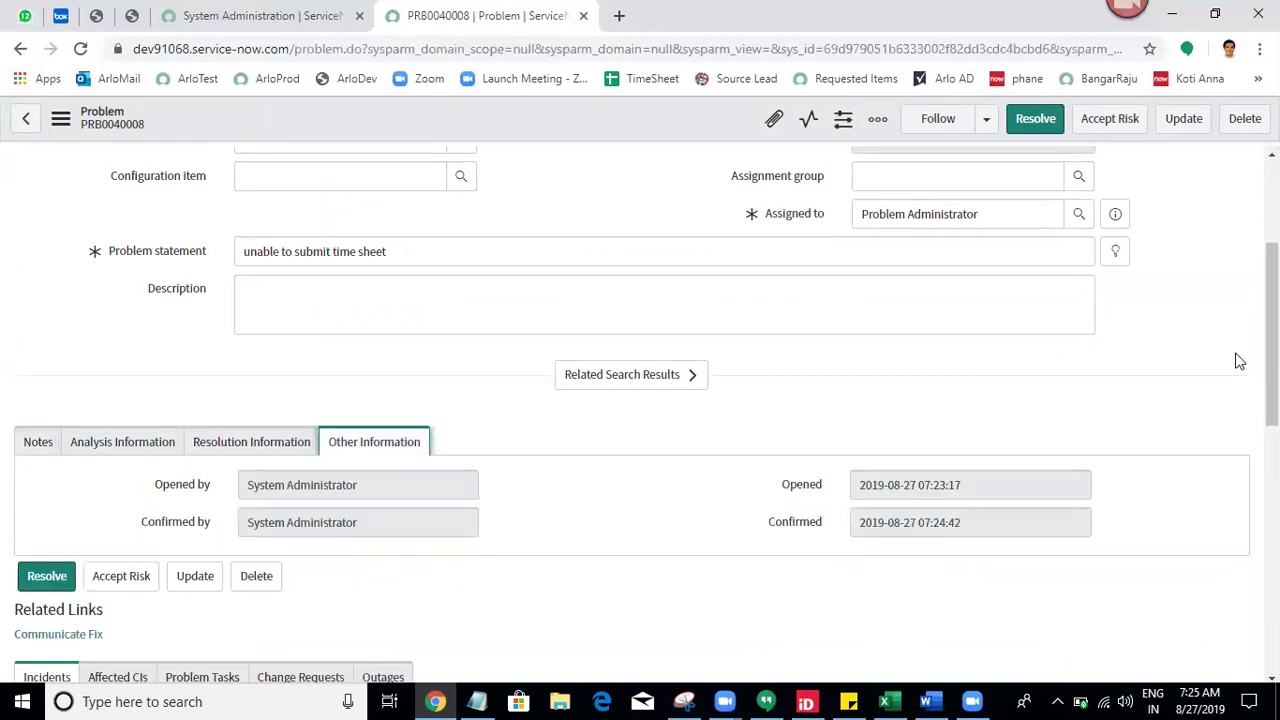
Resolve the problem record
scroll(1272, 340, up, 3)
click(1040, 120)
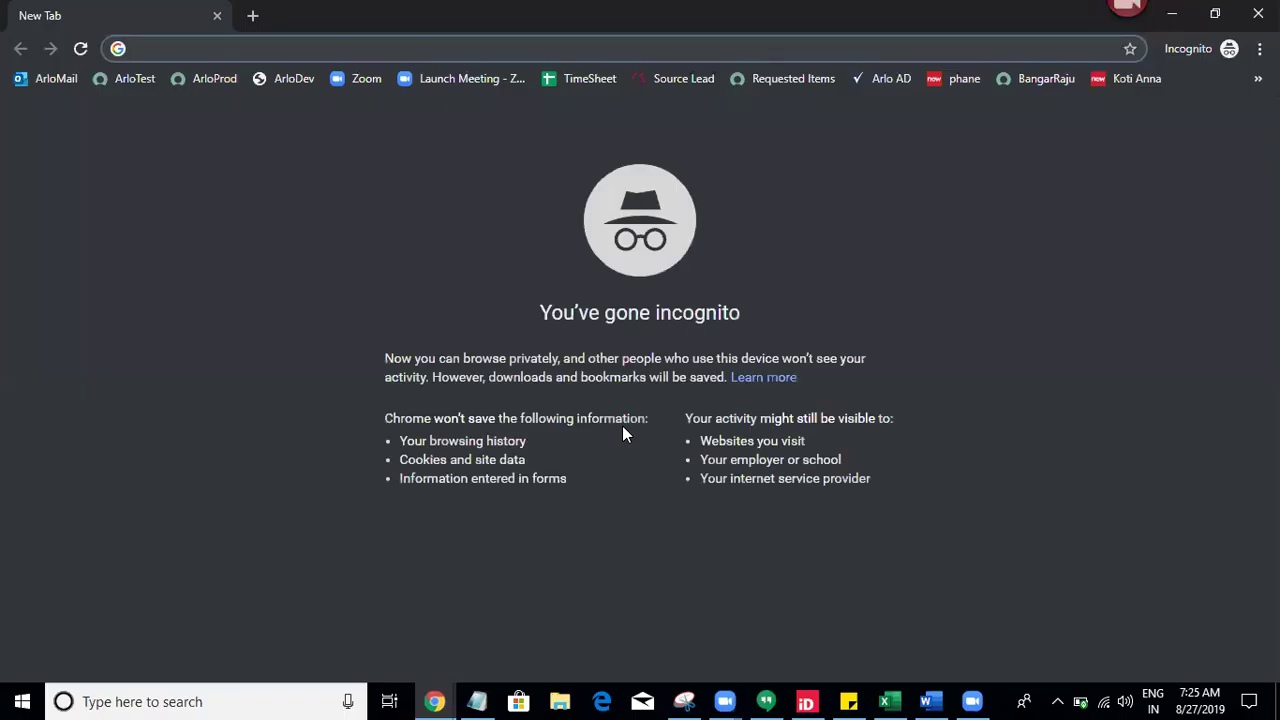
Open dev58763.service-now.com and log in through SSOCircle with the account user name and password
text(dev58)
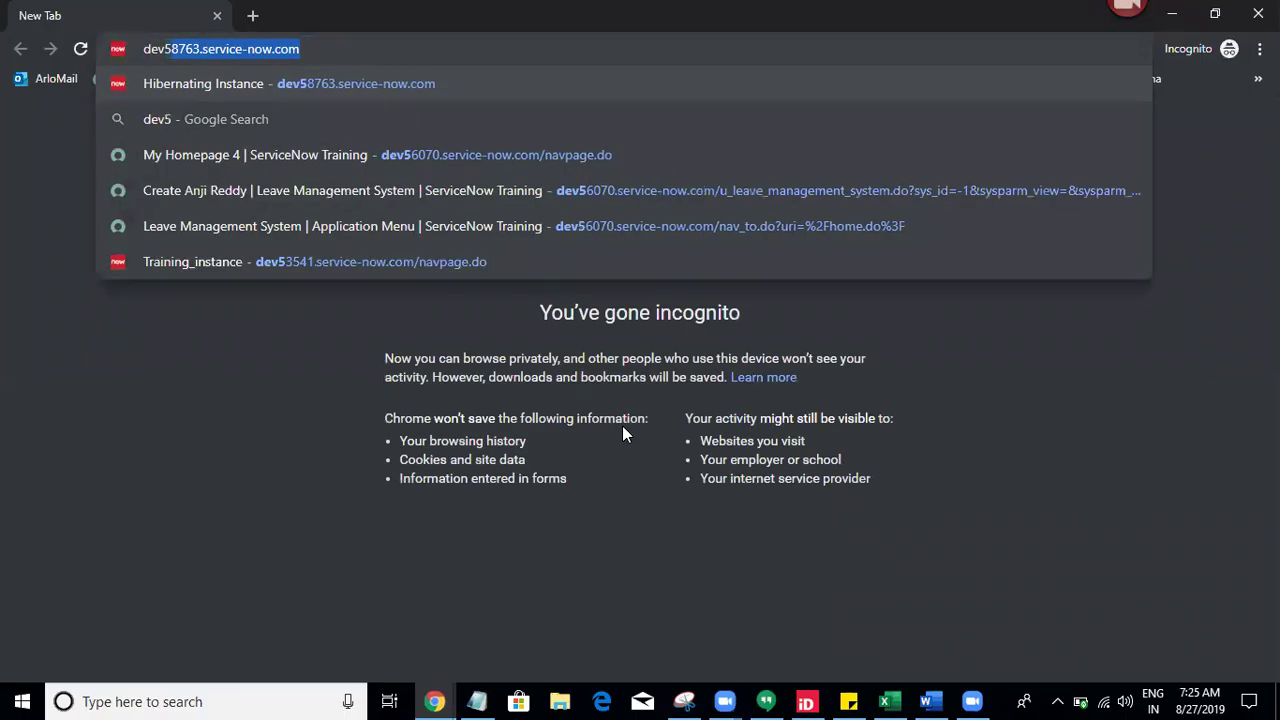
text(763.)
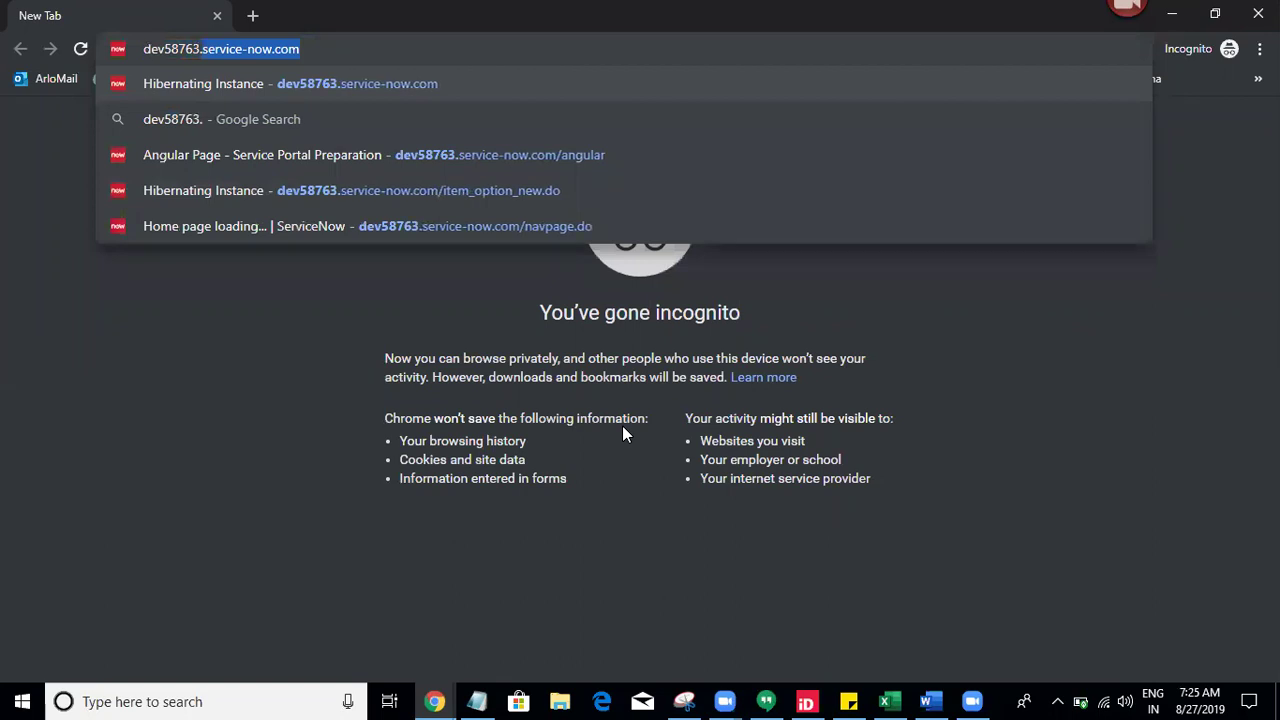
key(Return)
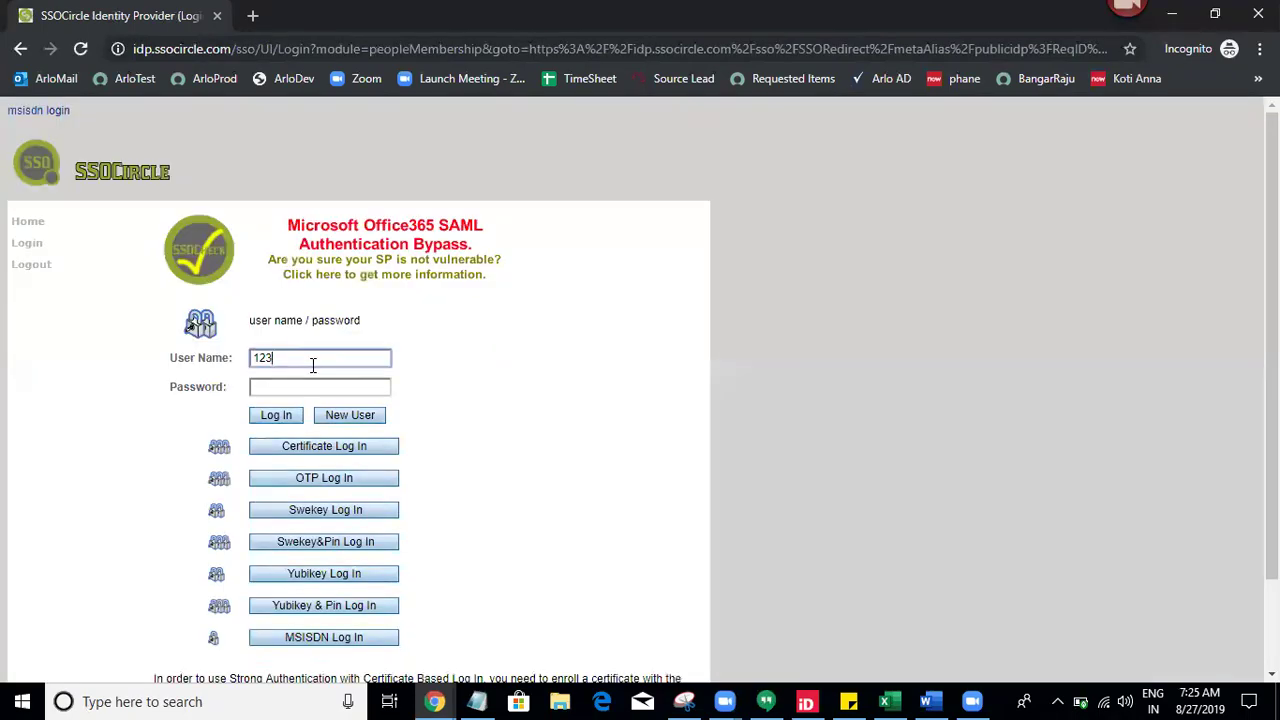
click(315, 386)
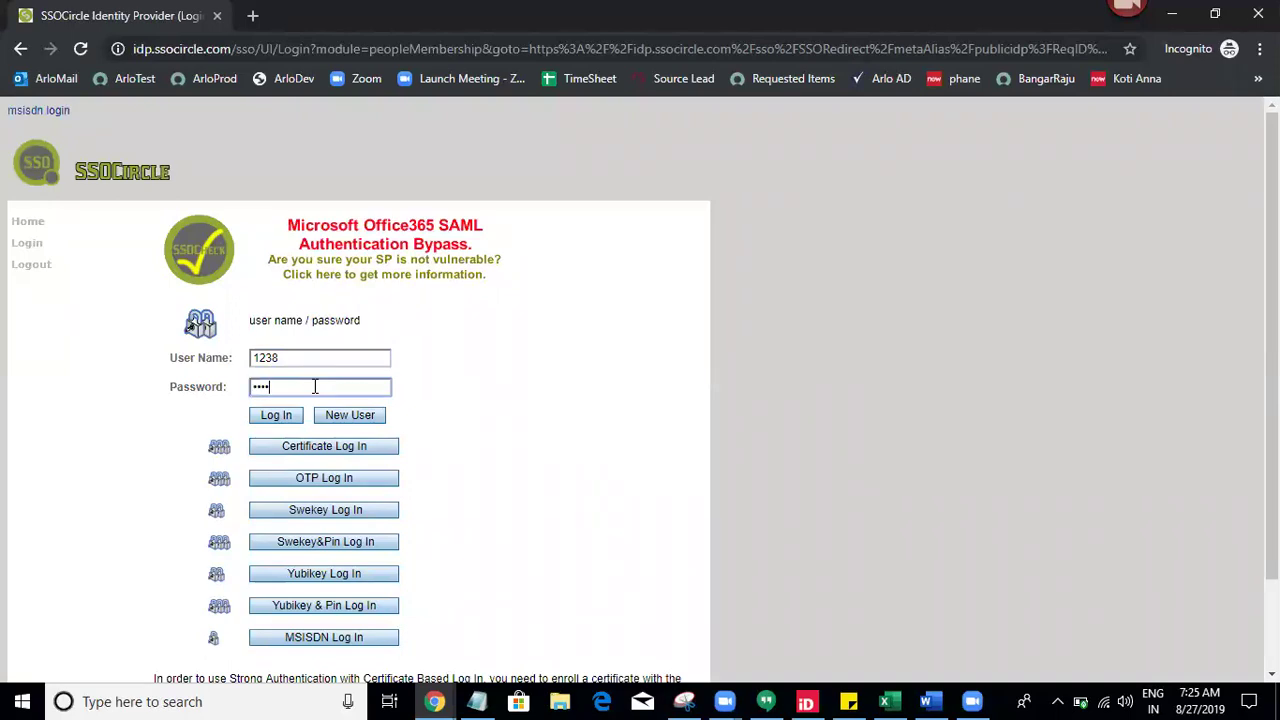
click(291, 421)
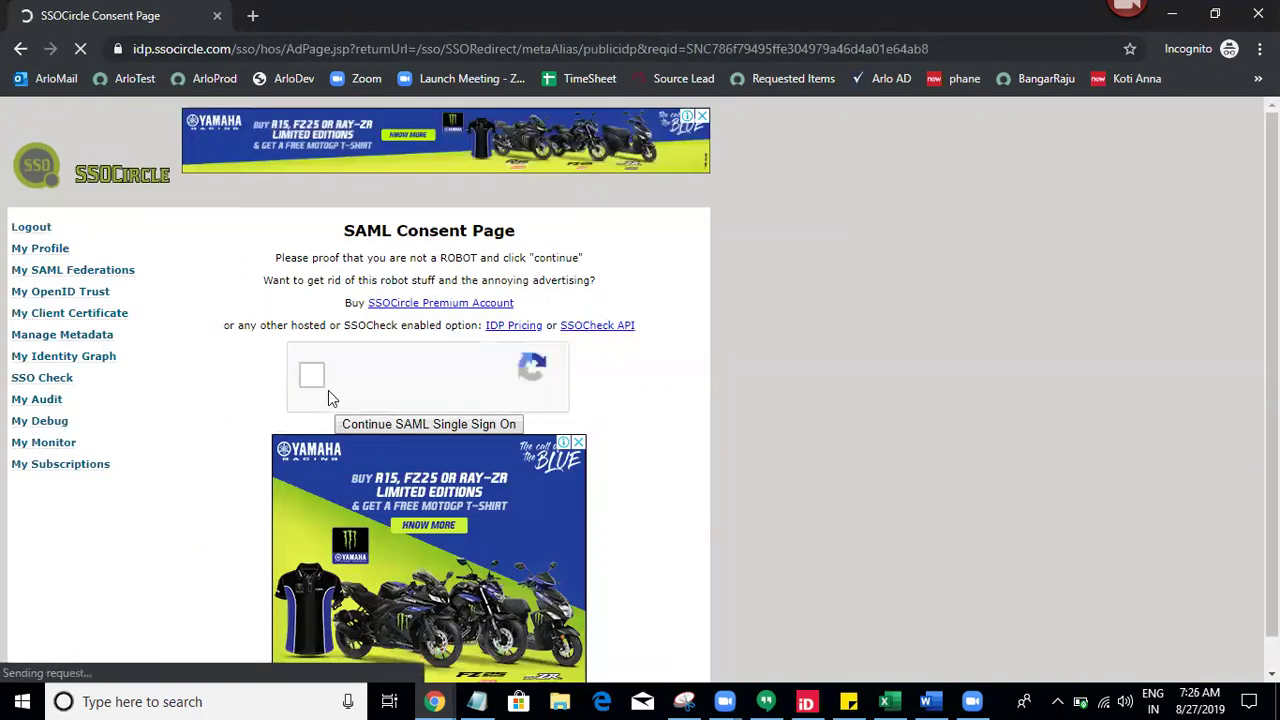
Complete the robot check by selecting all traffic light images, and continue the SAML single sign-on
click(309, 378)
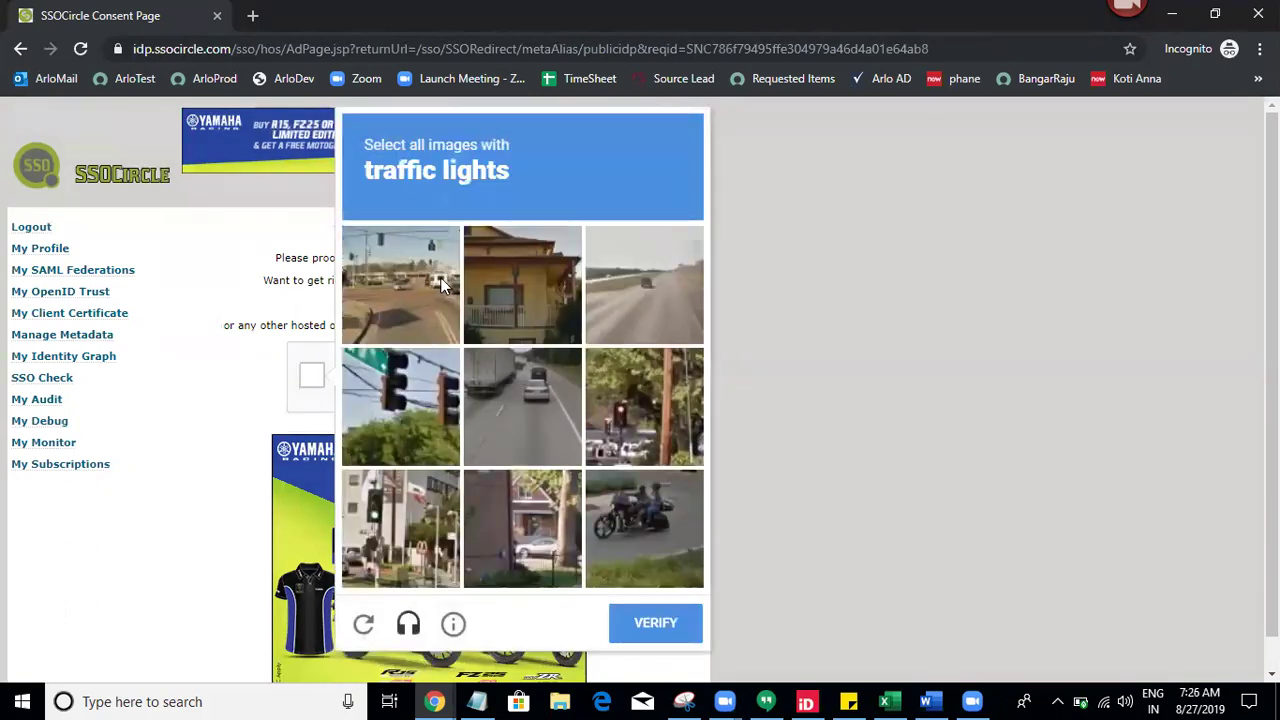
click(382, 260)
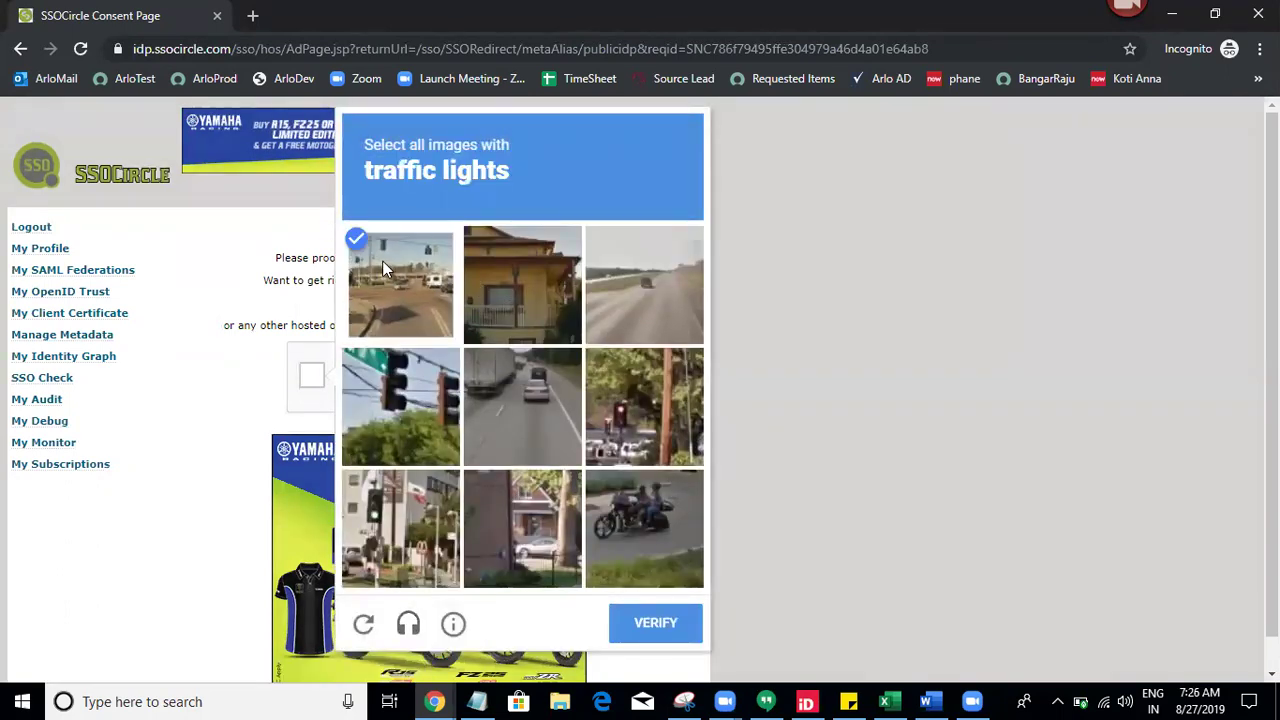
click(383, 405)
click(382, 551)
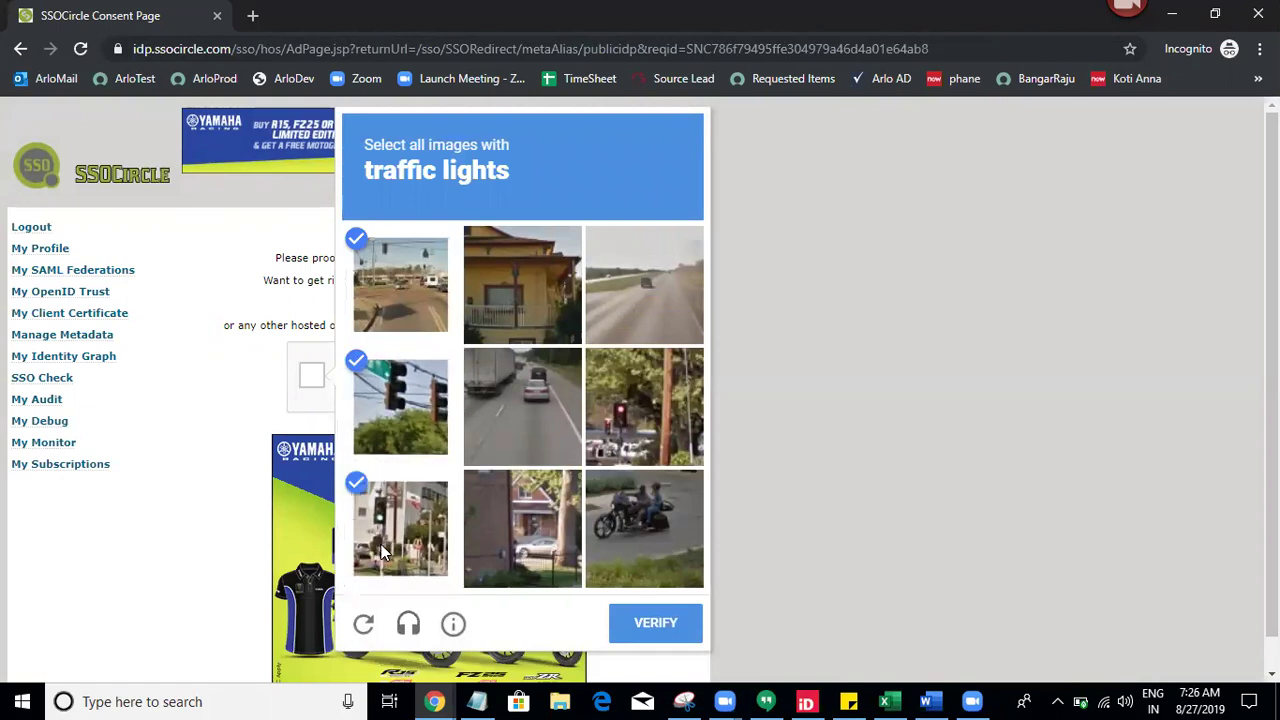
click(669, 424)
click(648, 625)
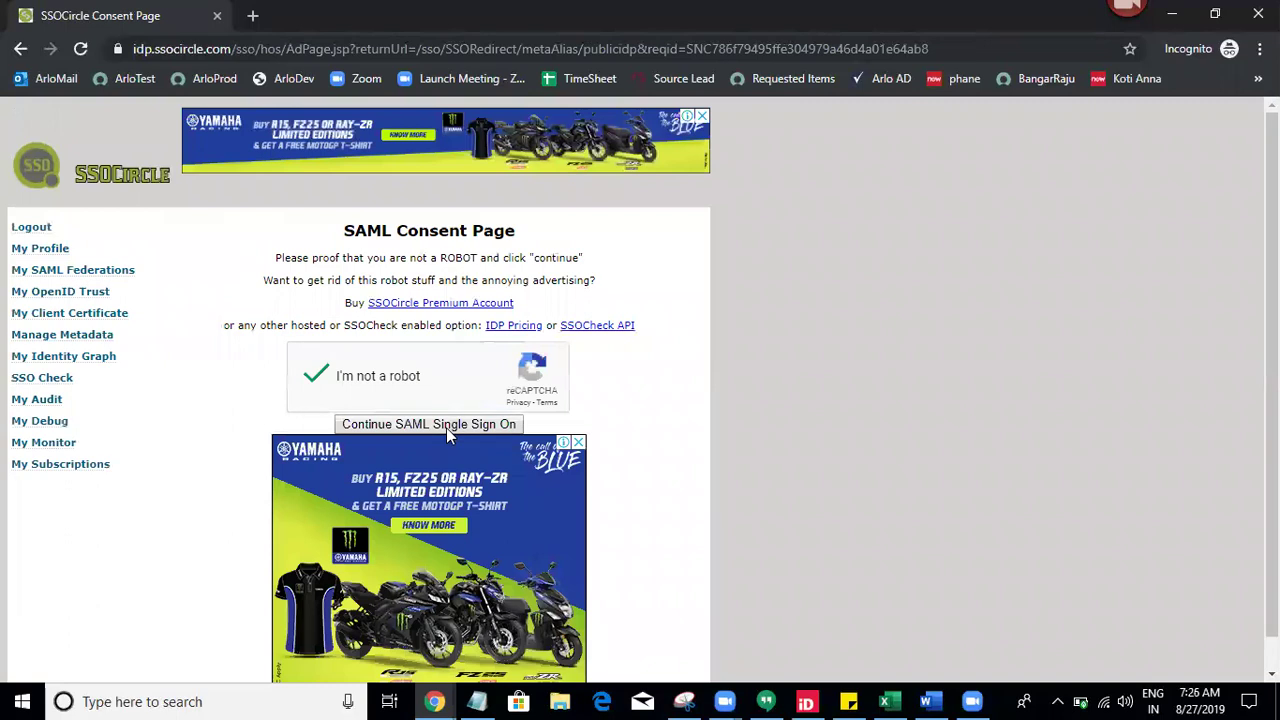
click(431, 424)
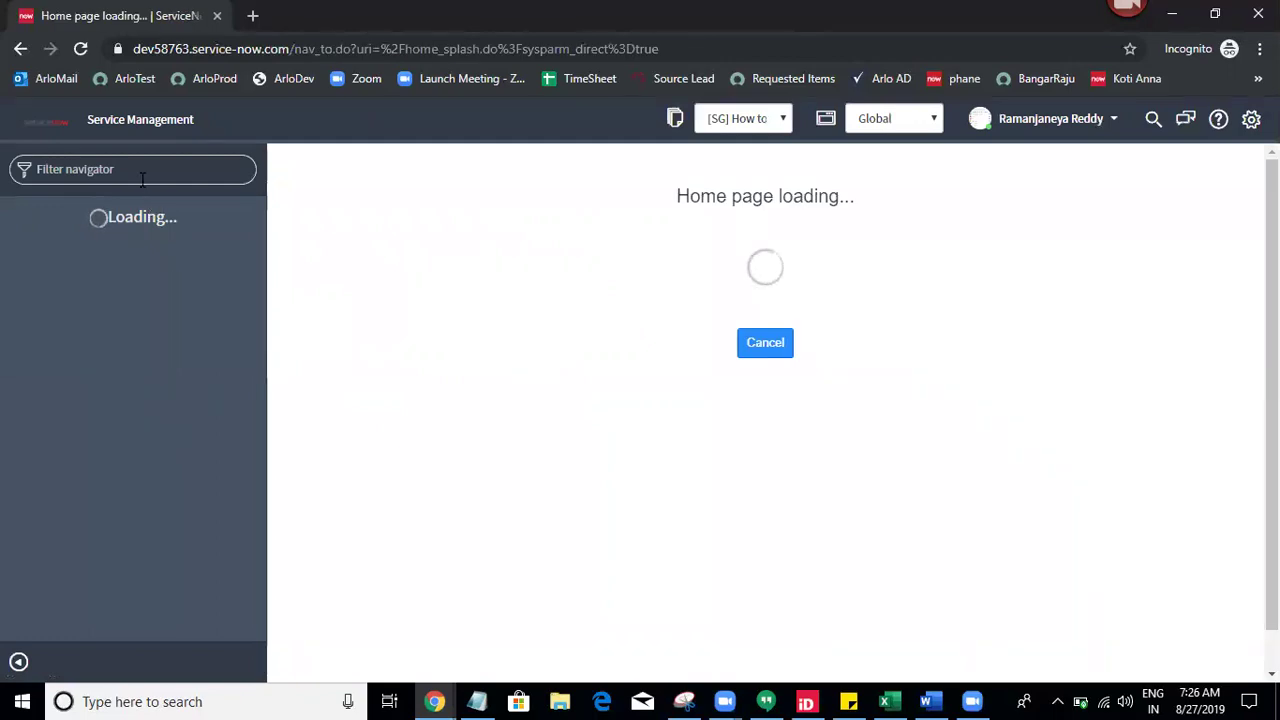
Find the Problem module in the navigator and open its Create New form in a separate browser tab
text(problem)
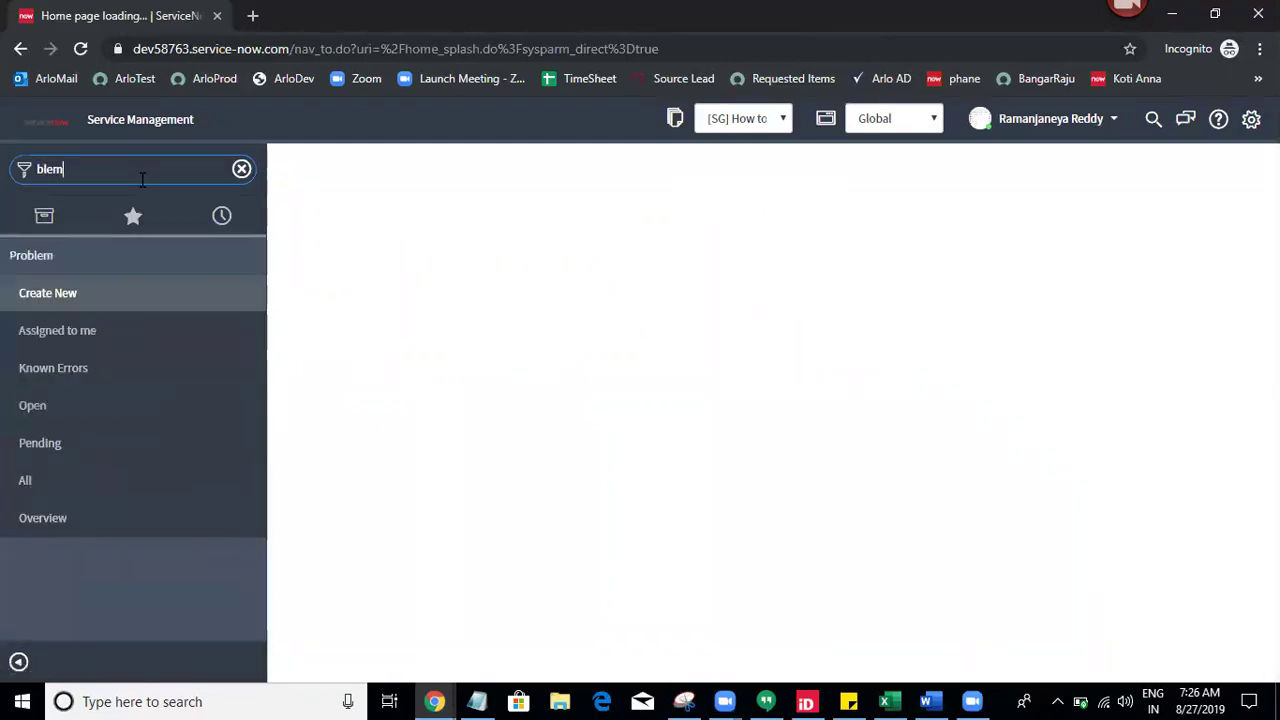
middle_click(70, 296)
click(350, 10)
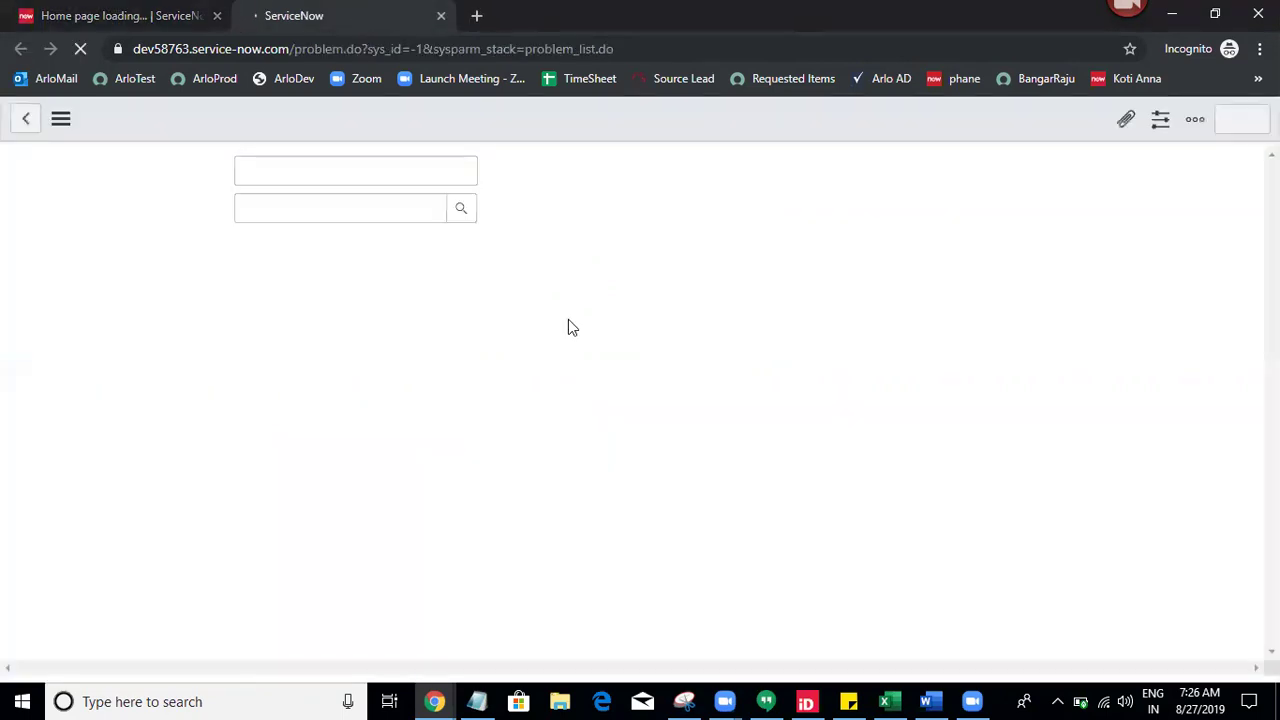
Mark the new problem for Knowledge, enter "test" as its short description, and save the record
click(244, 362)
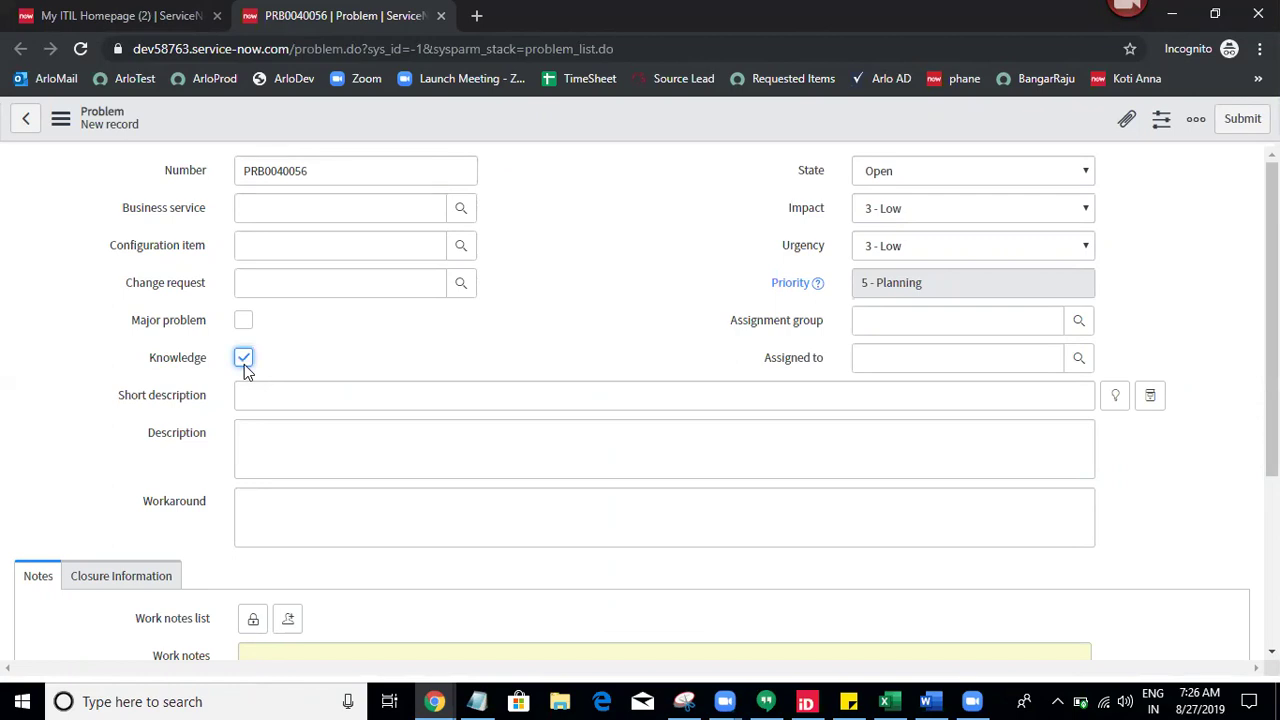
click(913, 184)
click(705, 243)
key(Tab)
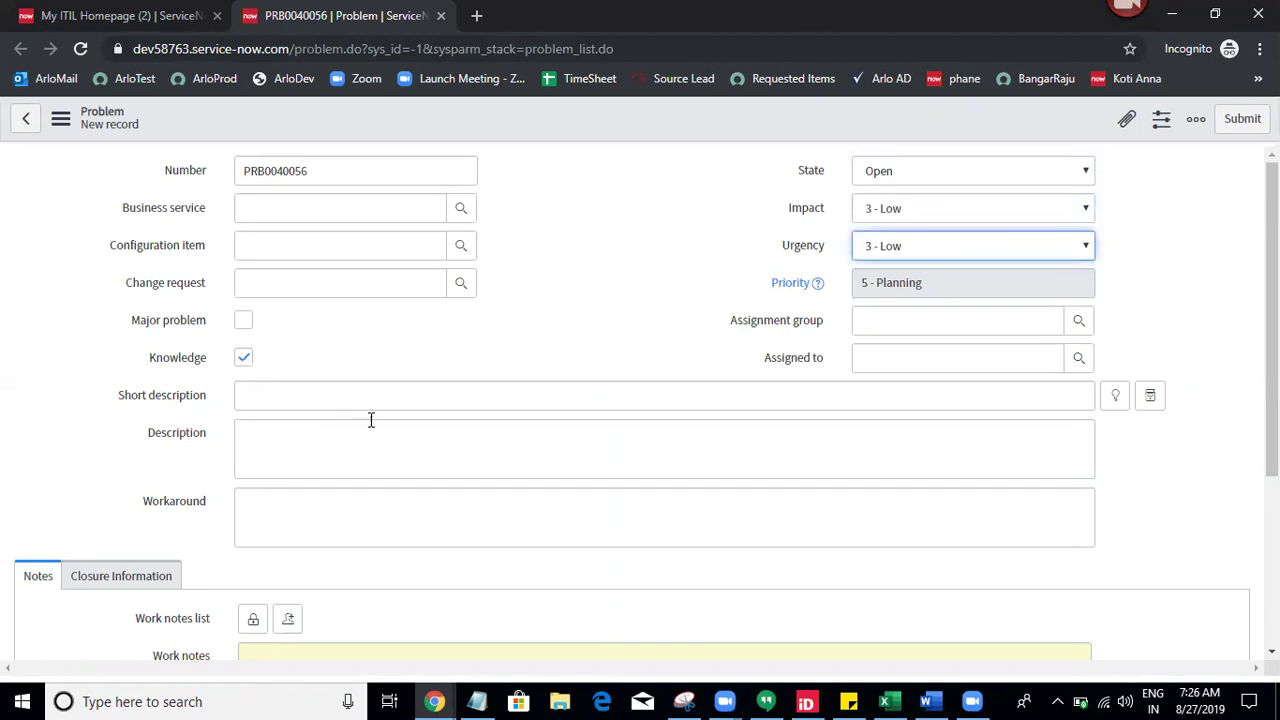
click(444, 406)
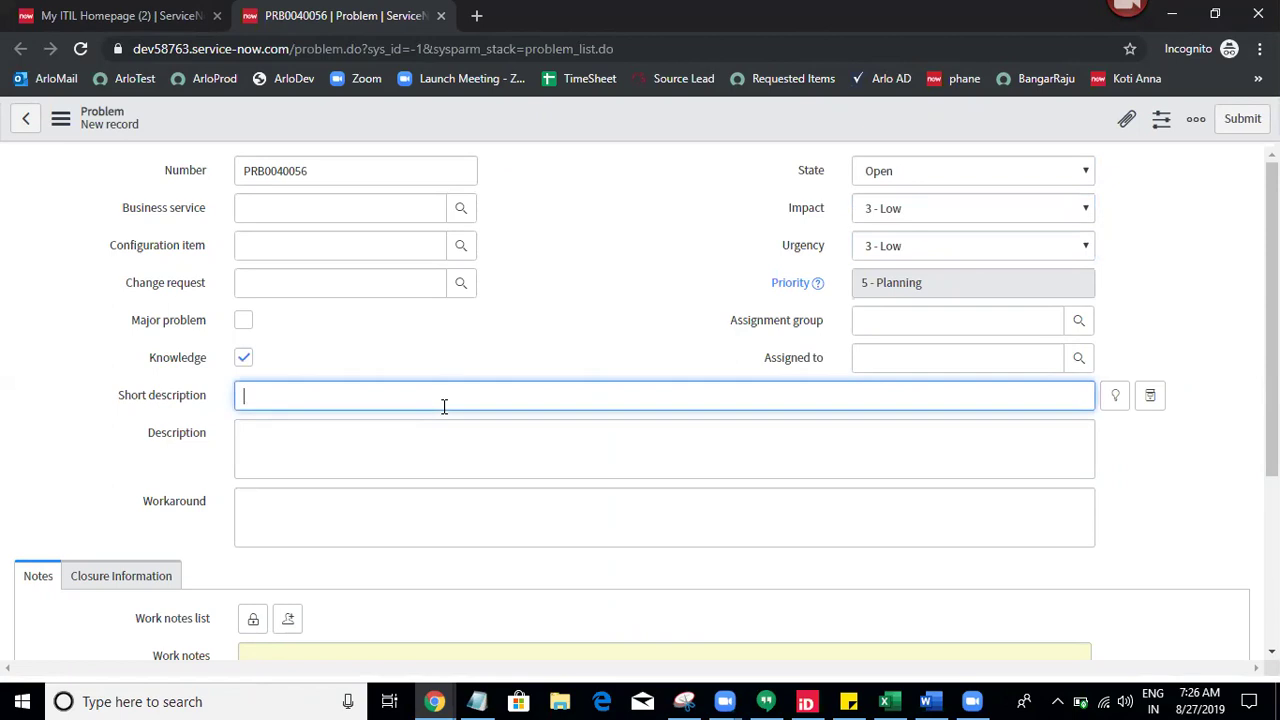
right_click(592, 118)
click(596, 121)
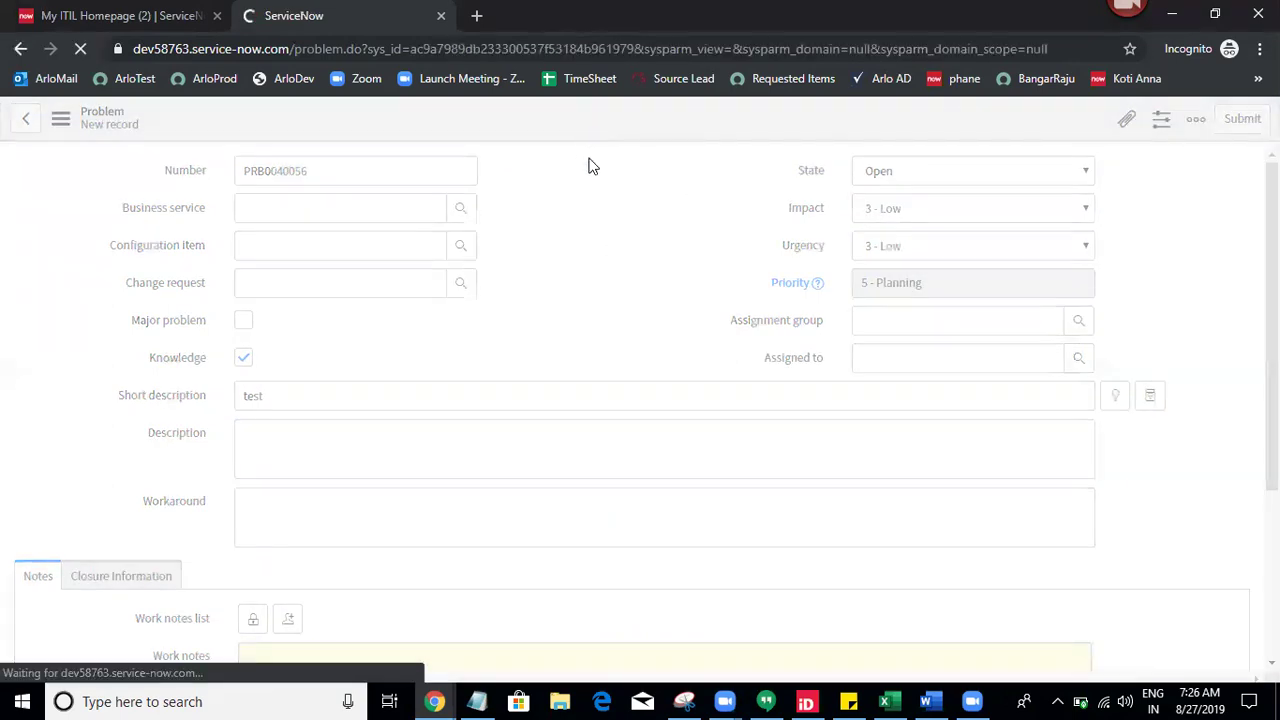
Set the problem's state to Closed/Resolved and try to save the record
click(930, 172)
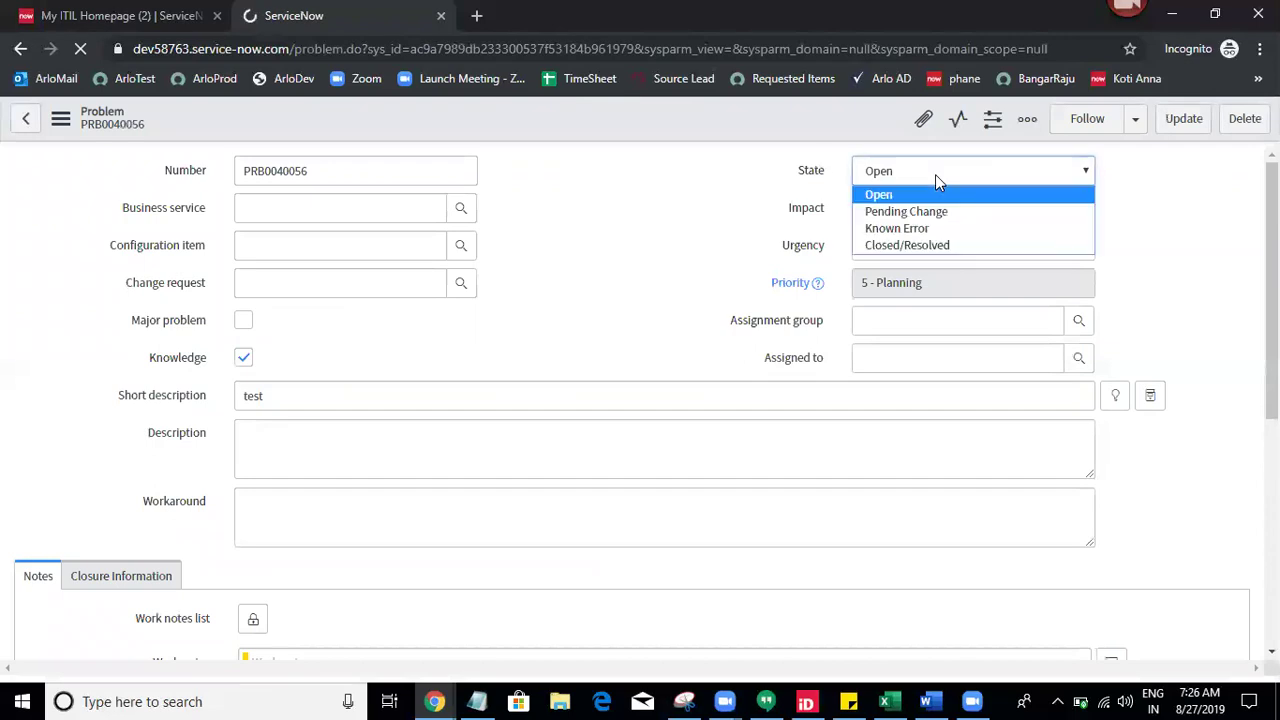
click(907, 245)
right_click(624, 118)
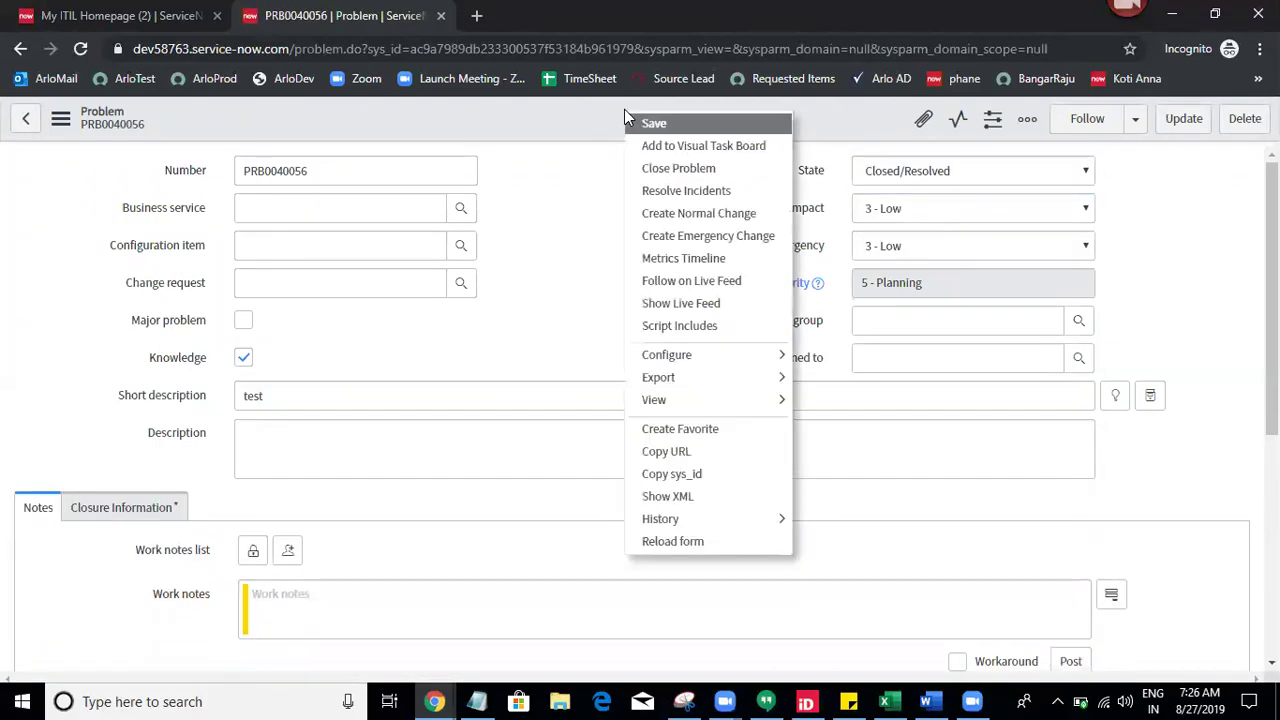
click(630, 122)
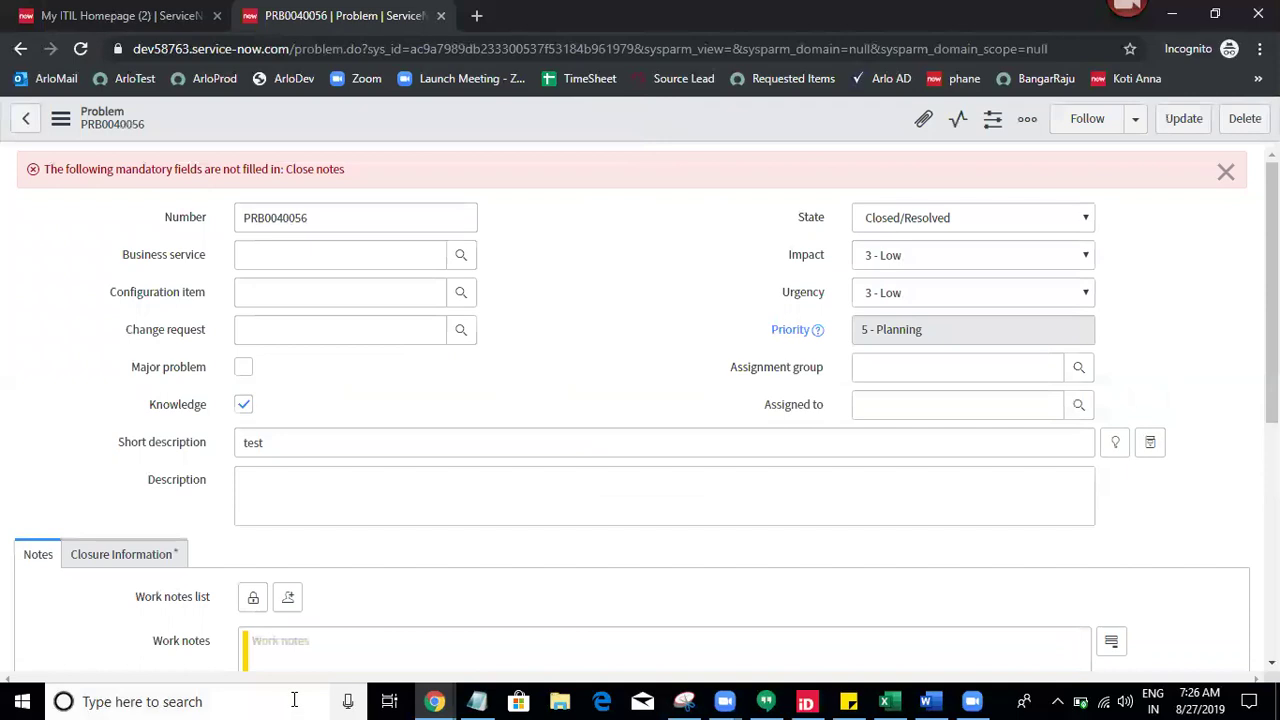
Enter "test" as the problem's close notes in Closure Information and save the record
click(117, 556)
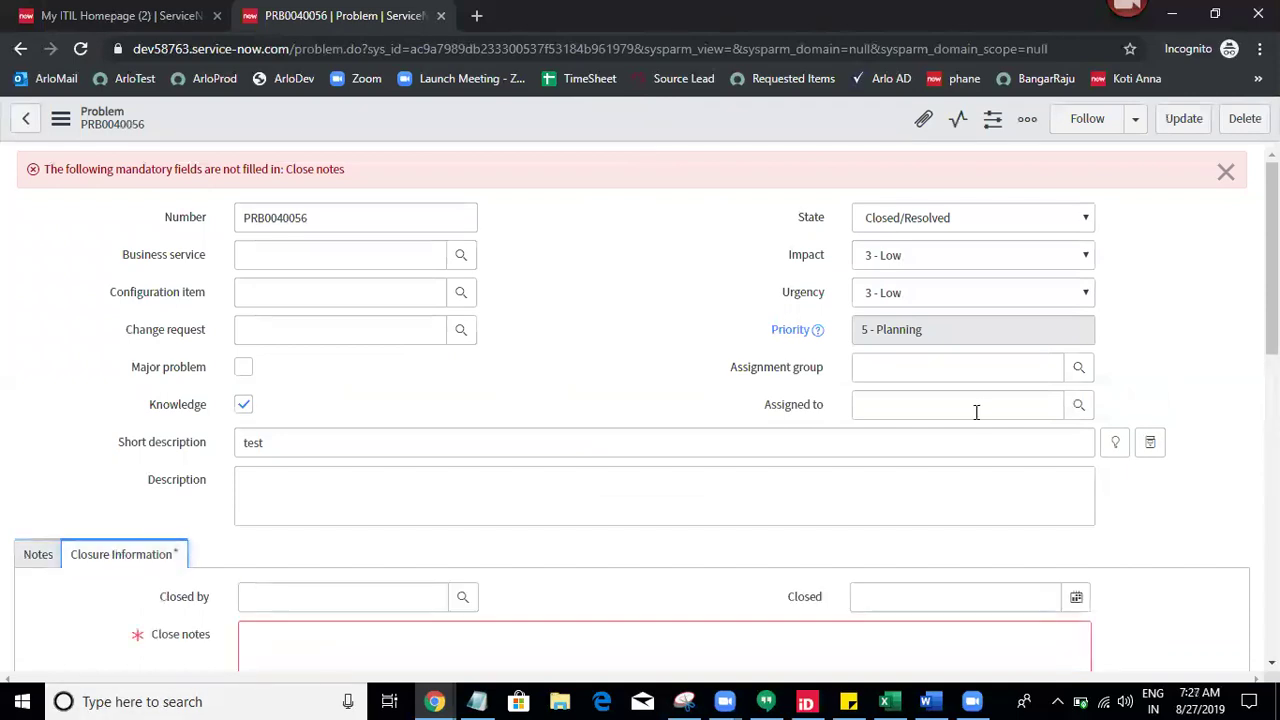
scroll(740, 466, down, 2)
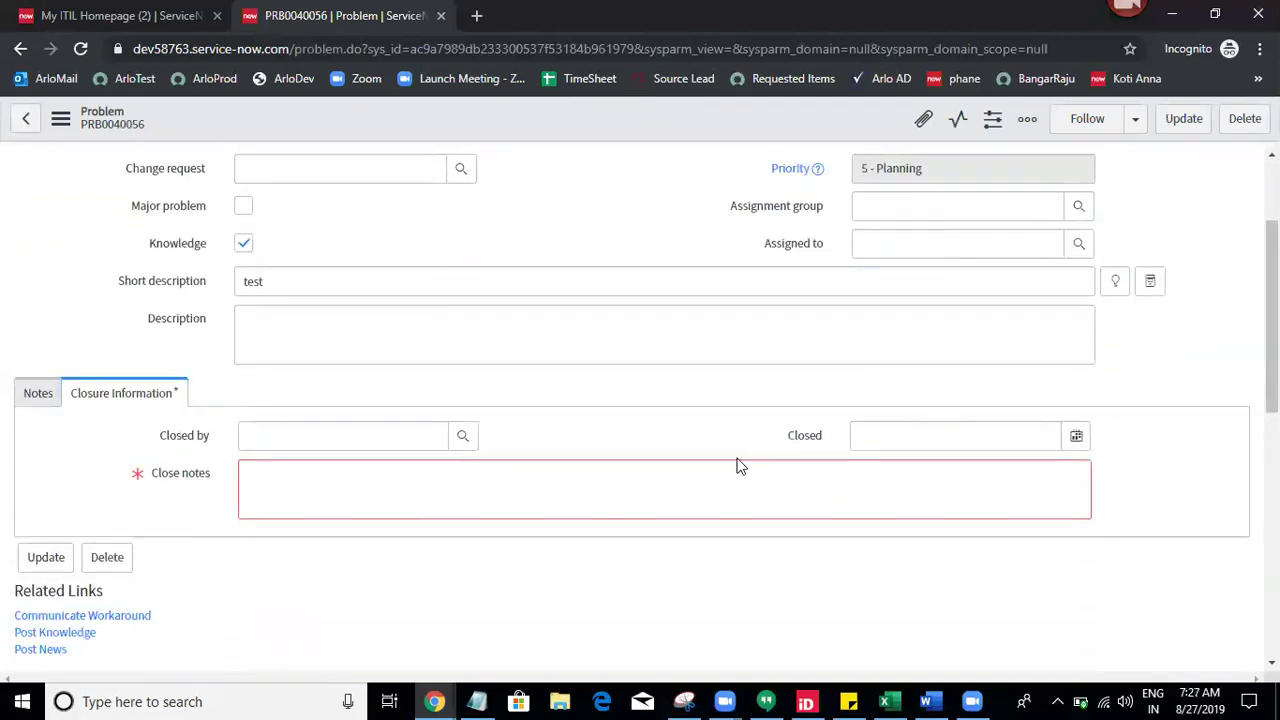
text(test)
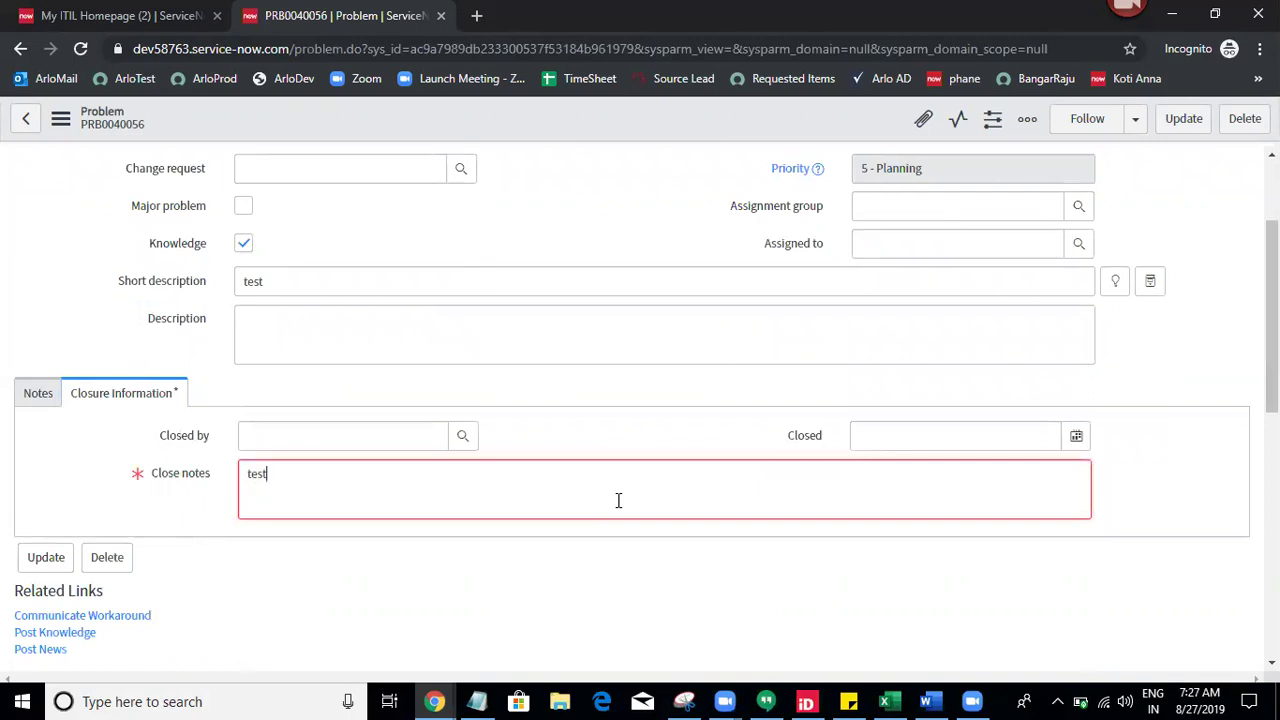
click(1183, 118)
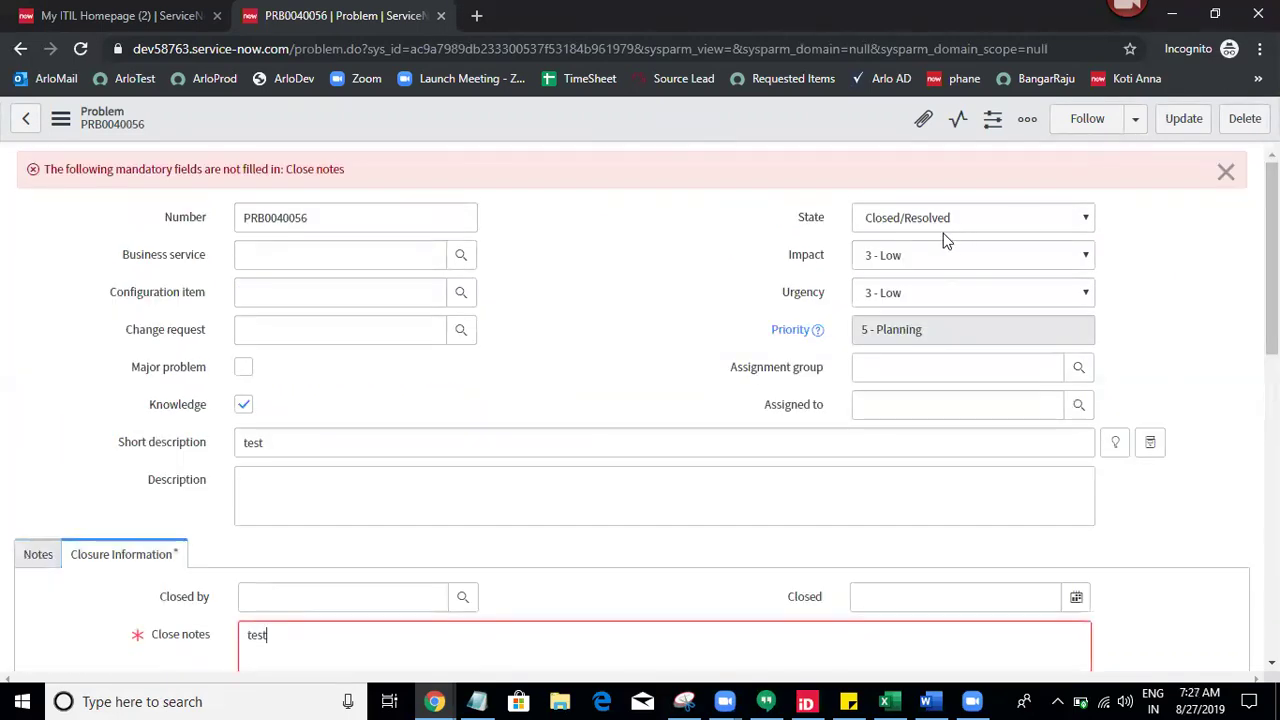
right_click(739, 129)
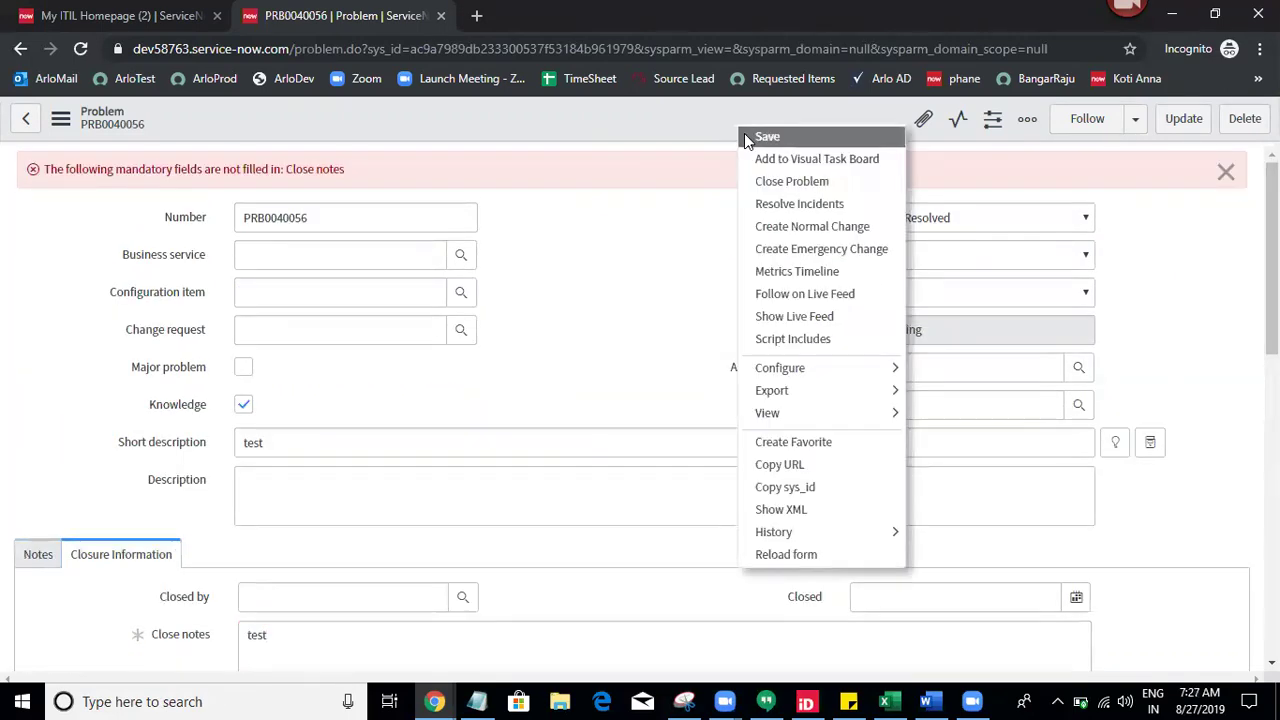
click(766, 137)
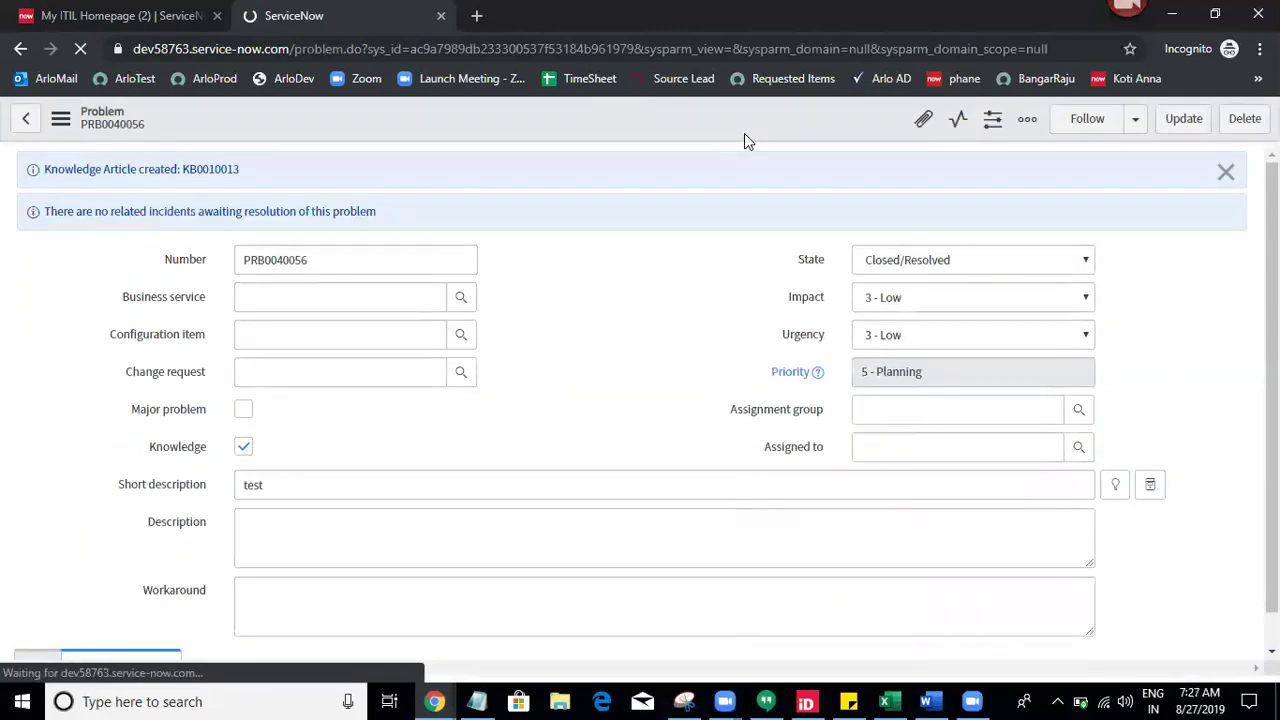
triple_click(208, 172)
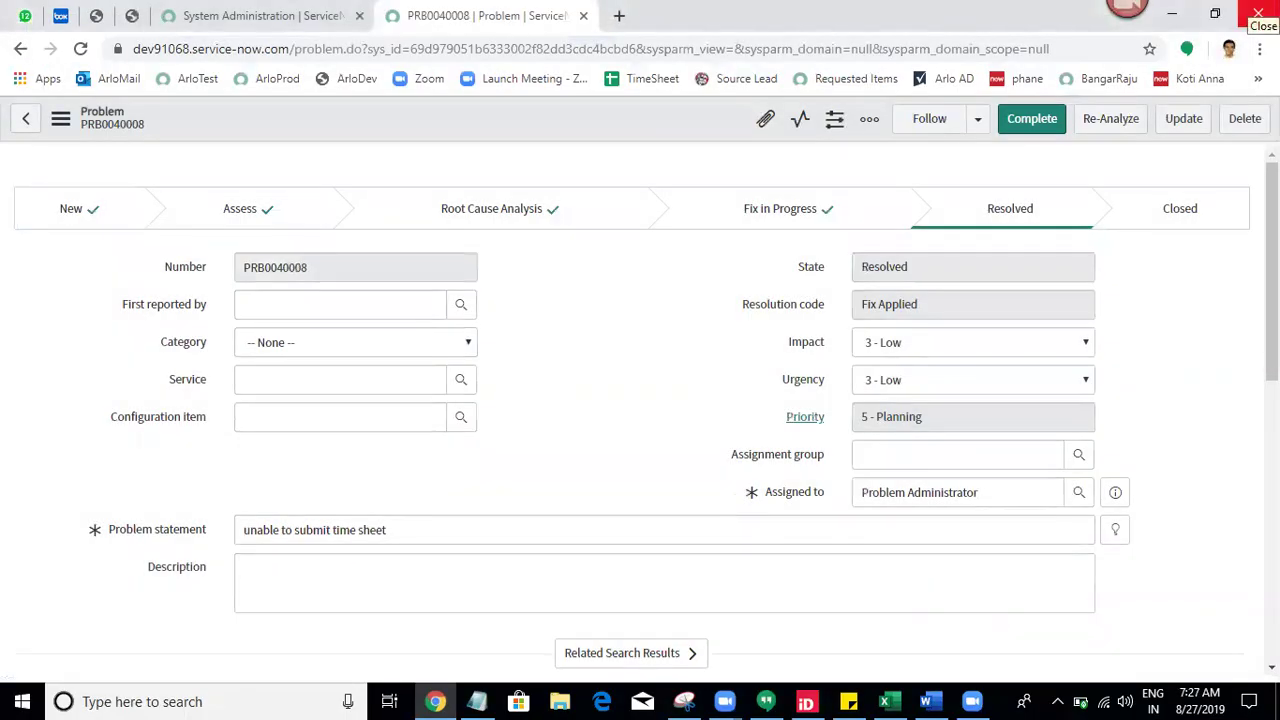
Open the form layout configuration for the resolved timesheet problem and add the Knowledge field to the selected fields
right_click(576, 110)
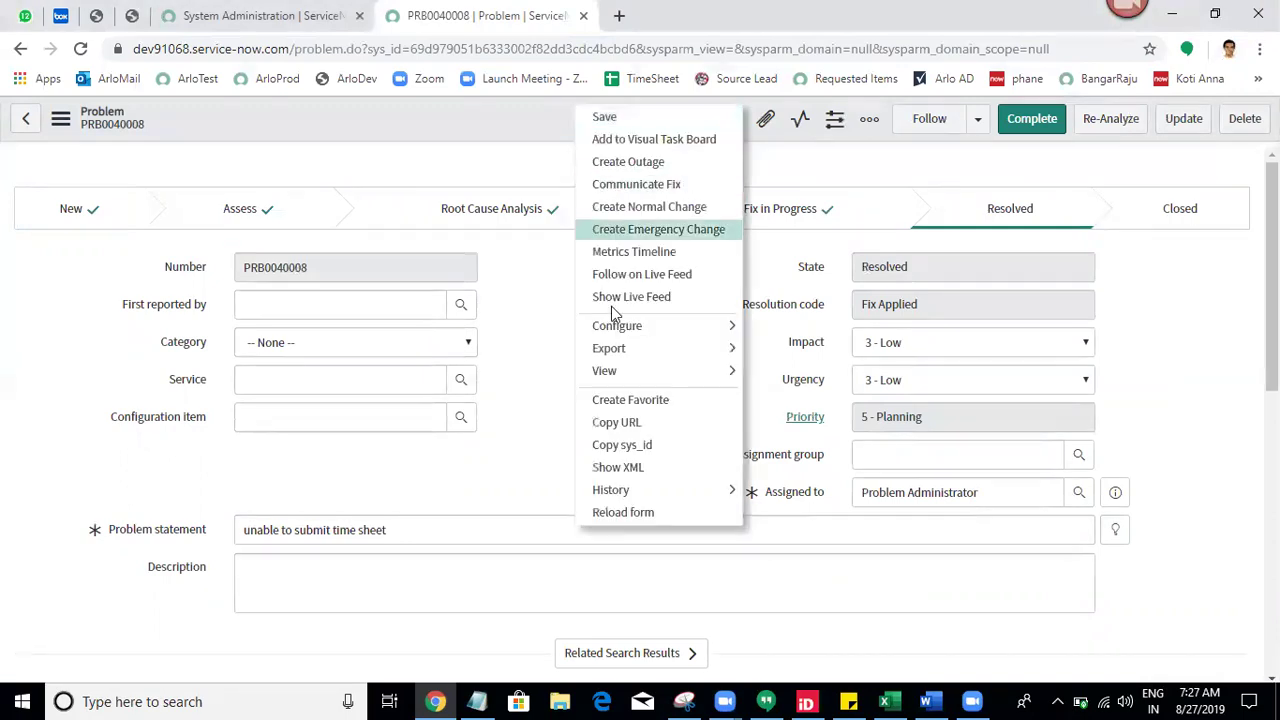
mouse_move(651, 330)
click(791, 358)
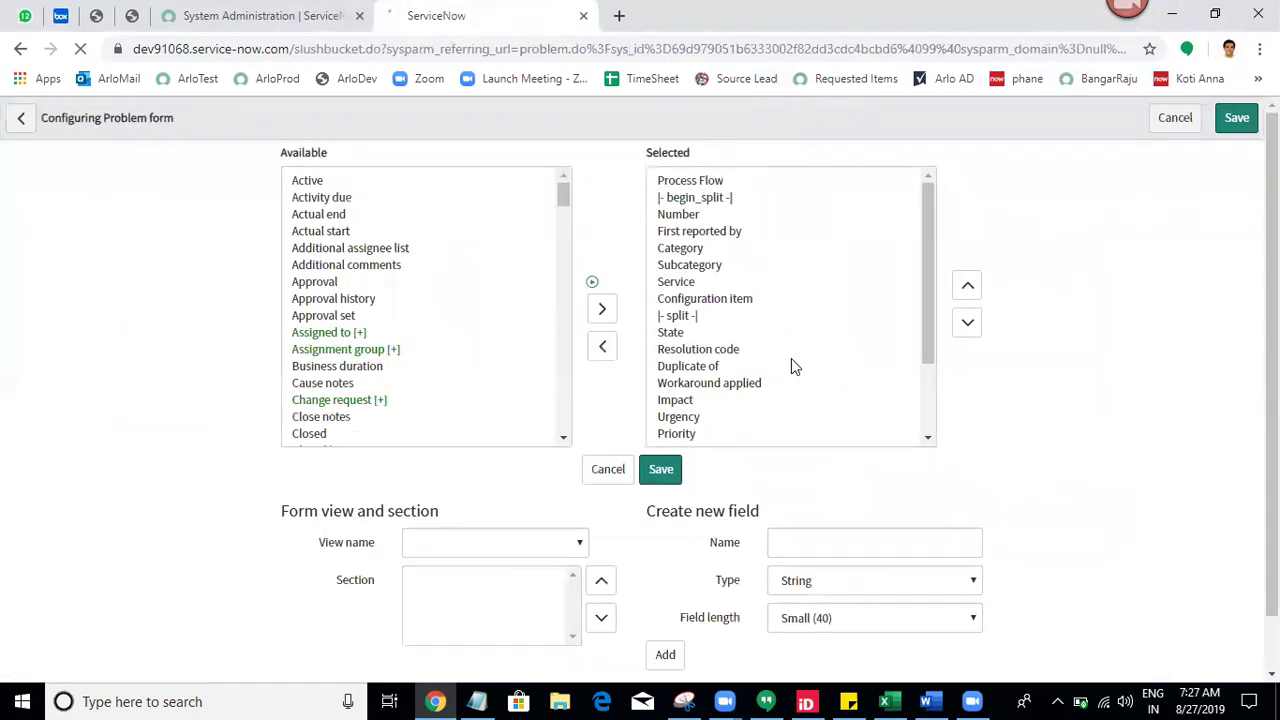
click(363, 366)
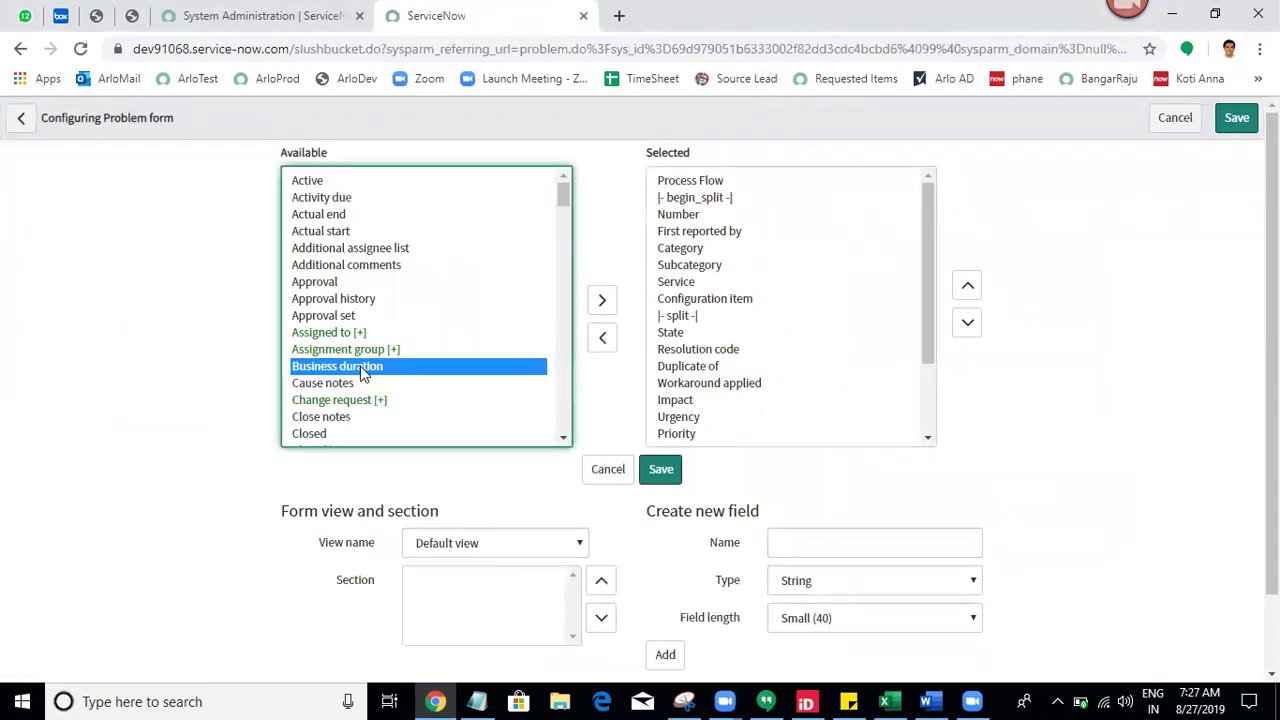
key(k)
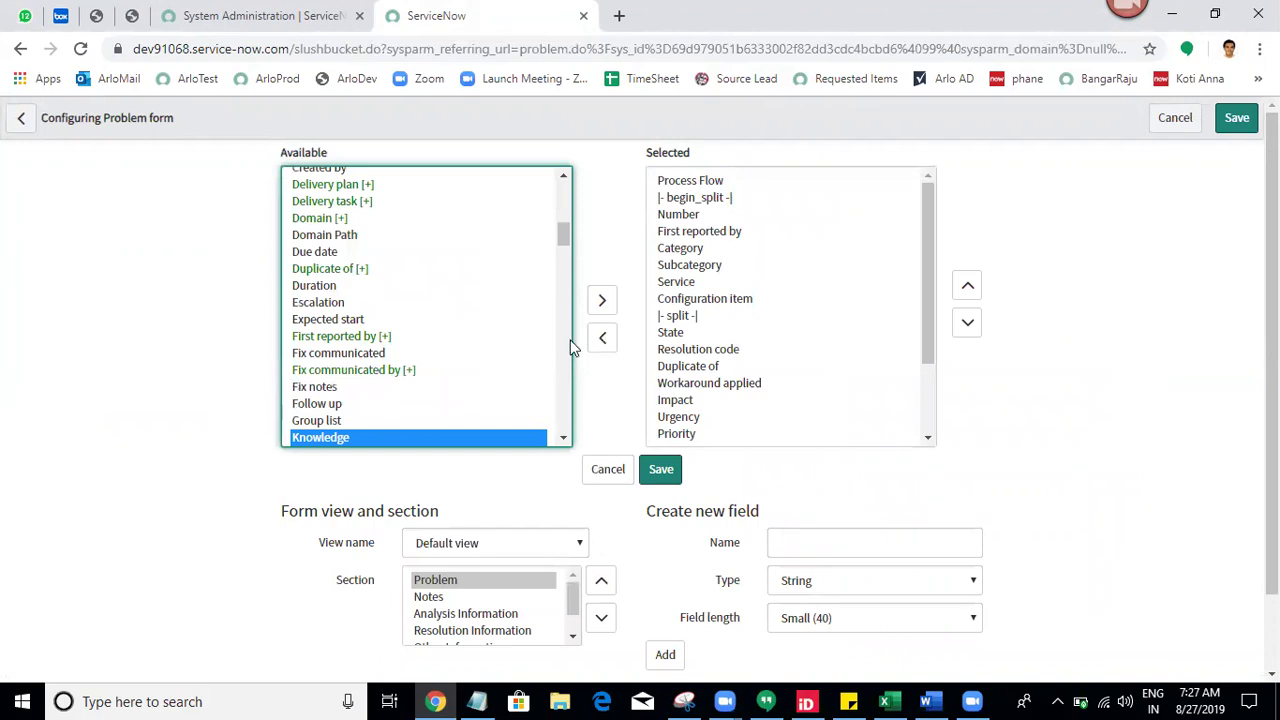
click(601, 304)
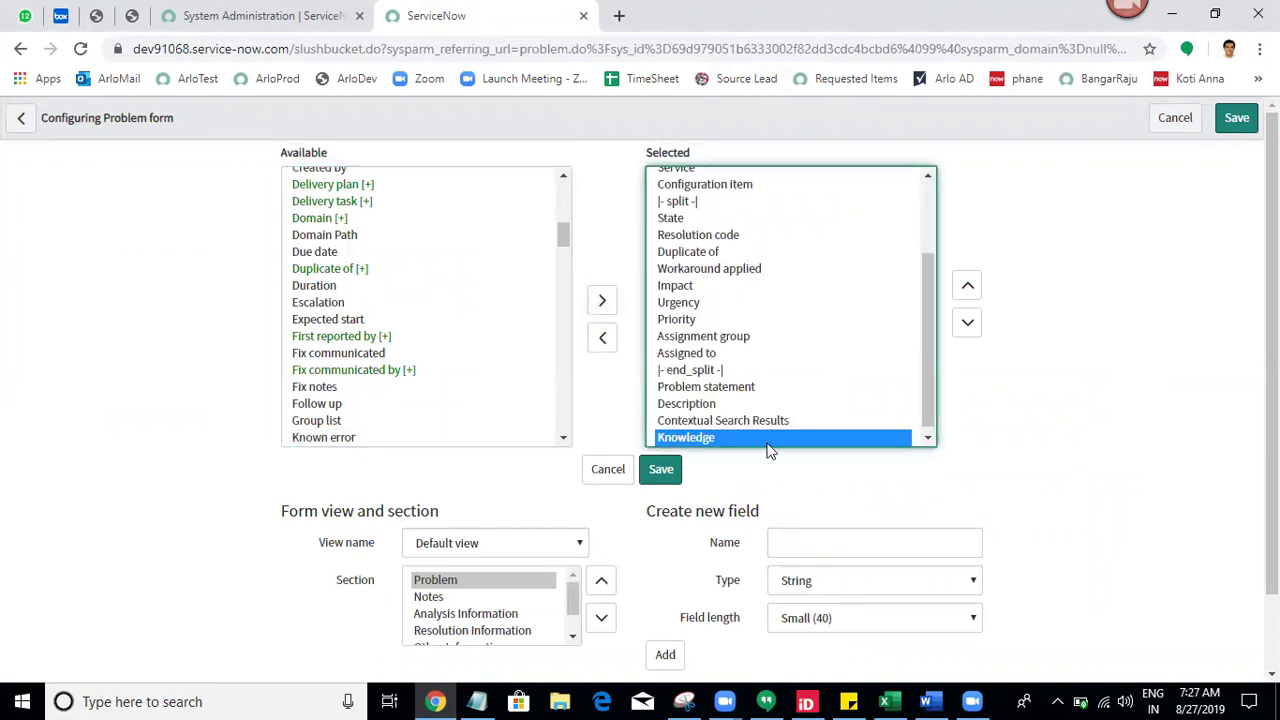
Reorder the Knowledge field to sit directly below Configuration item, before the split, and save the form layout
click(968, 290)
click(968, 290)
double_click(968, 290)
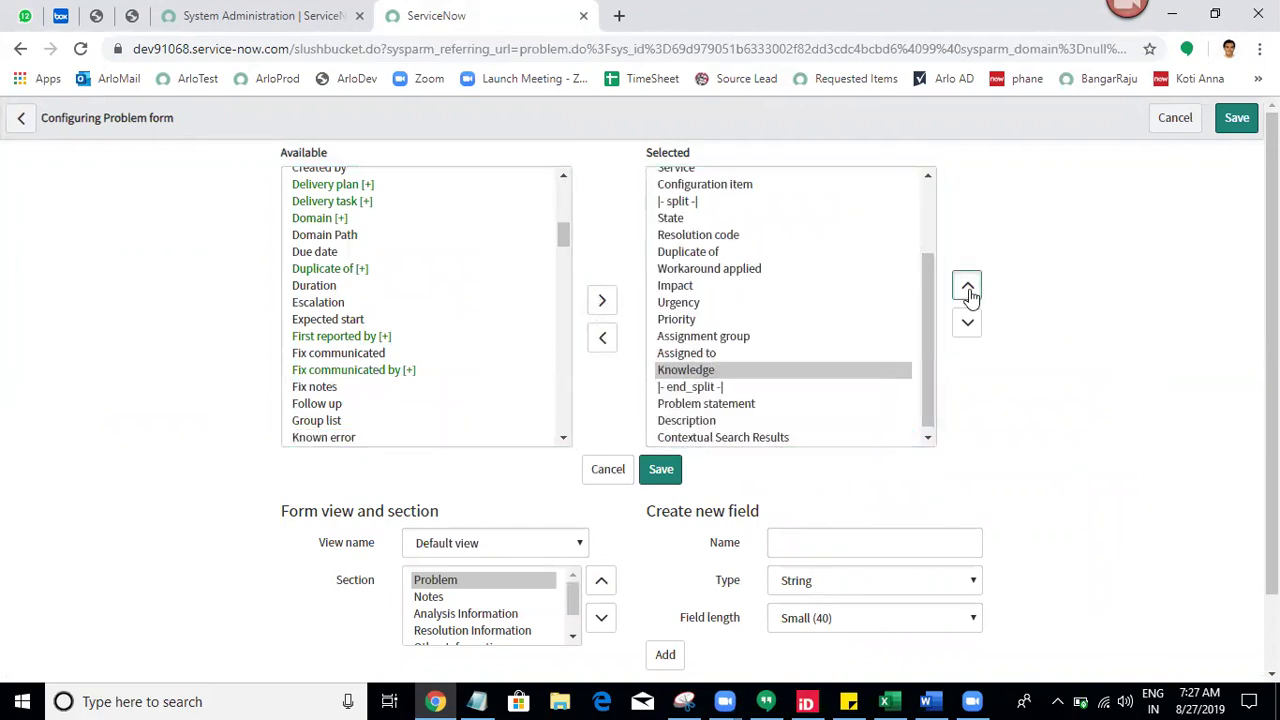
click(968, 290)
double_click(968, 290)
double_click(968, 290)
click(967, 287)
click(967, 287)
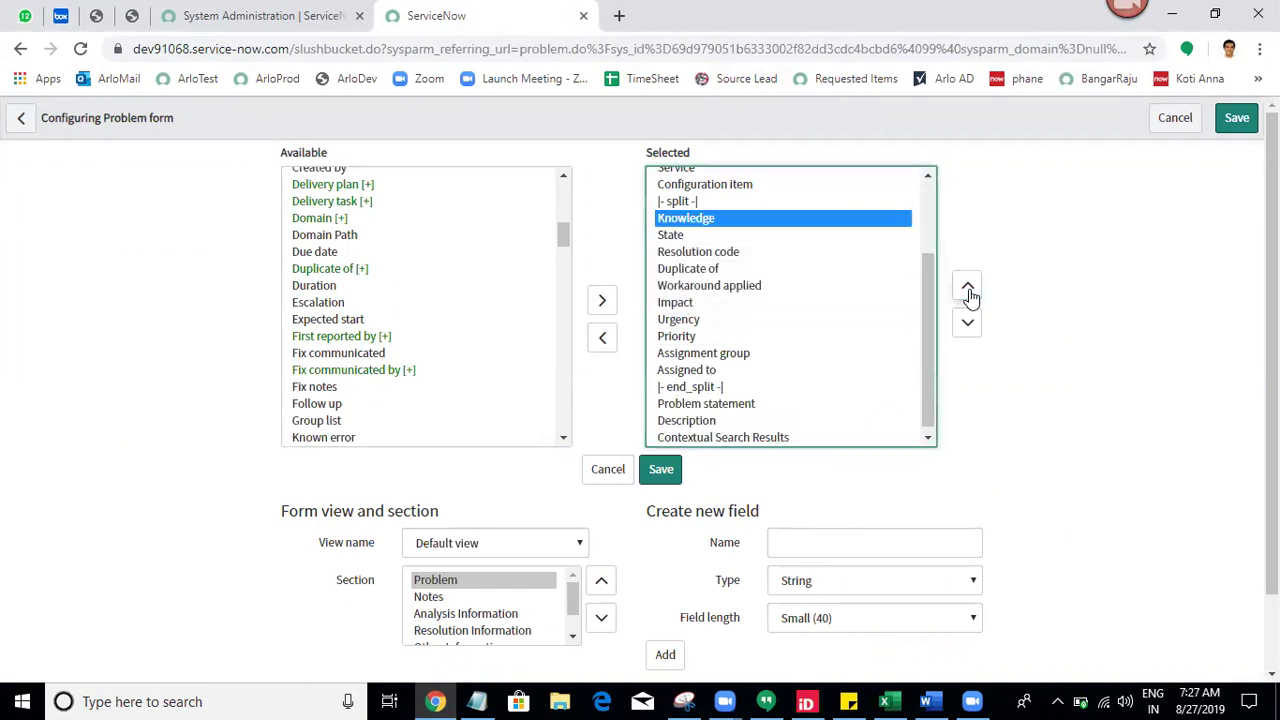
click(967, 287)
click(660, 470)
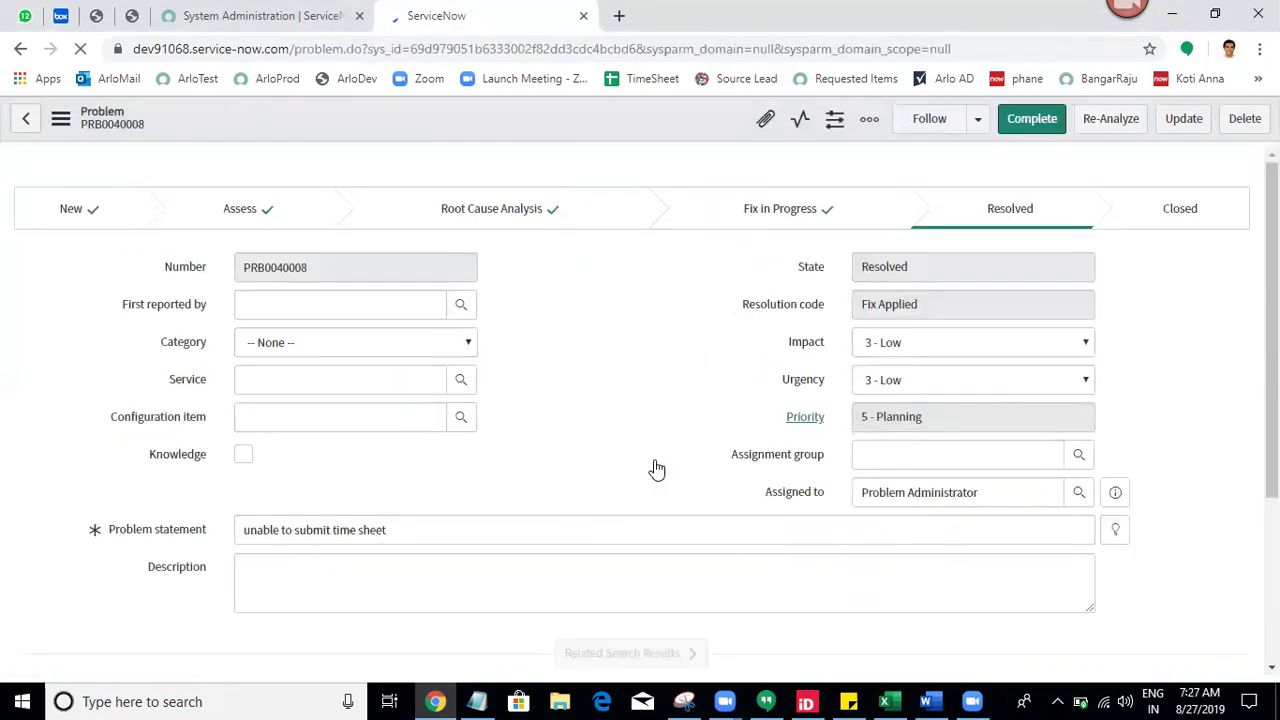
Enable Knowledge on the resolved timesheet problem, save the record, and complete it to close the problem
click(243, 455)
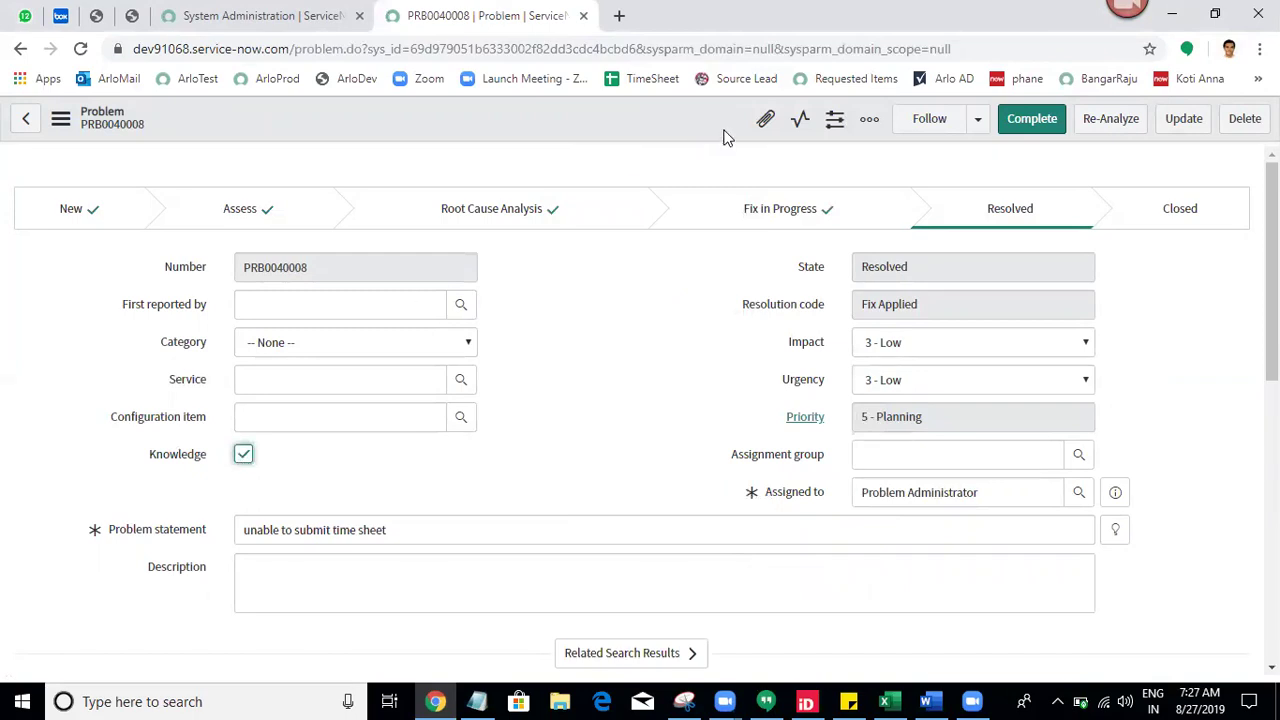
right_click(595, 105)
click(623, 119)
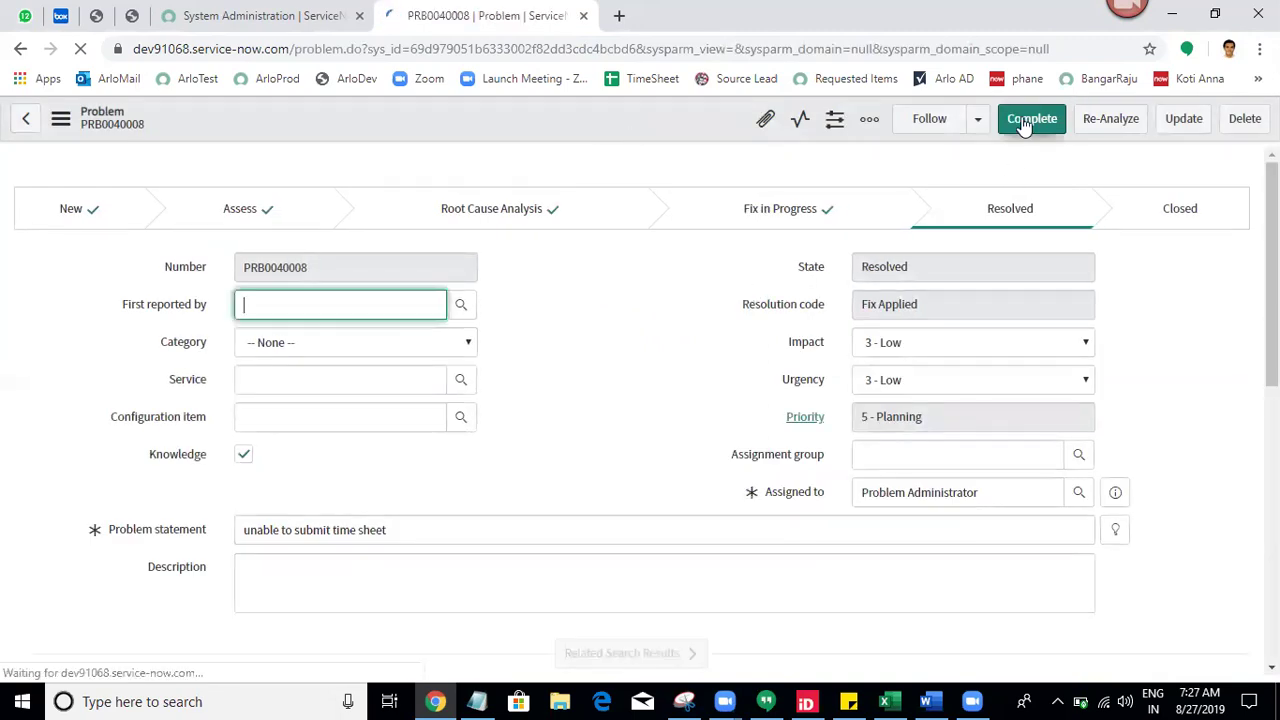
click(1024, 122)
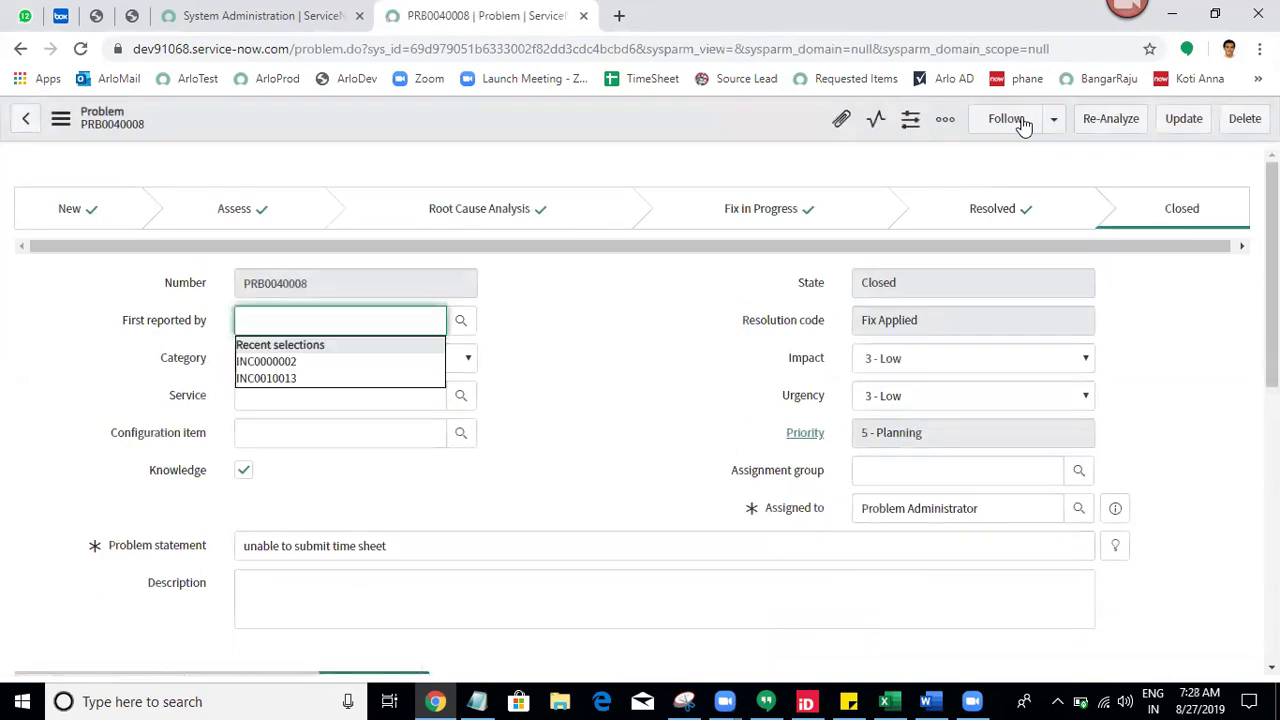
click(697, 398)
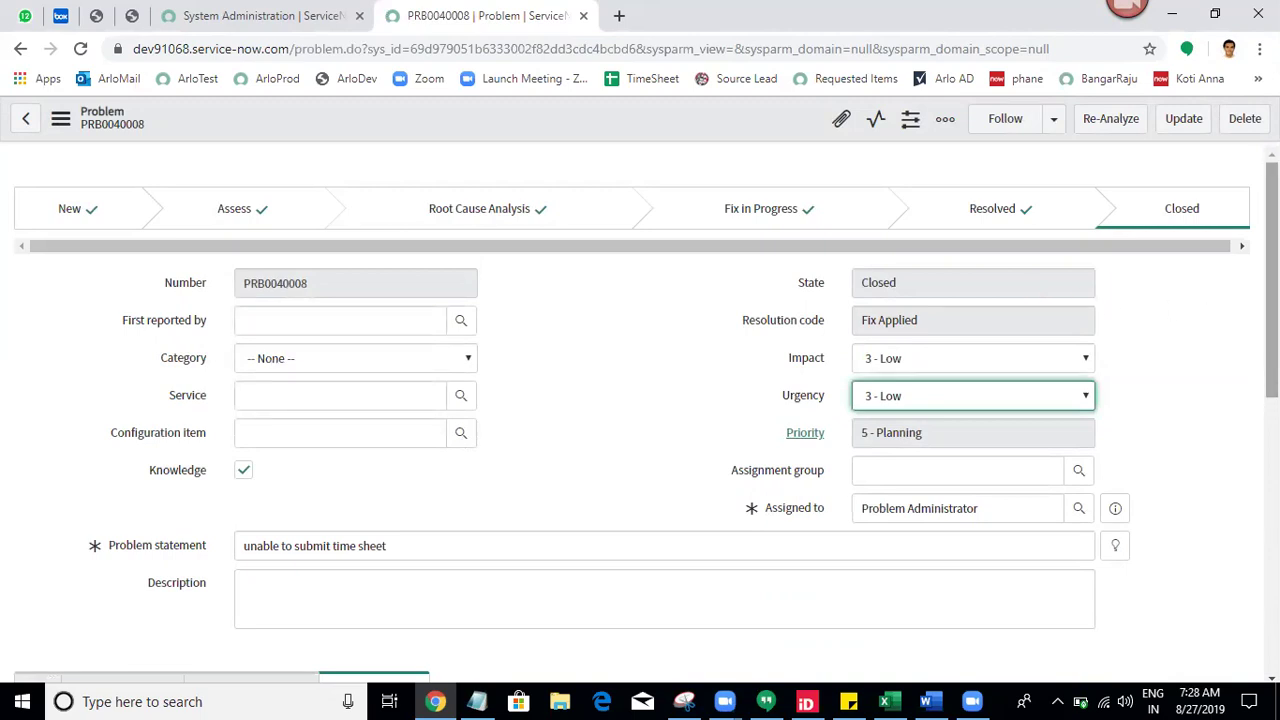
Review the closed timesheet problem's problem statement, other information and related incidents
scroll(1240, 430, down, 6)
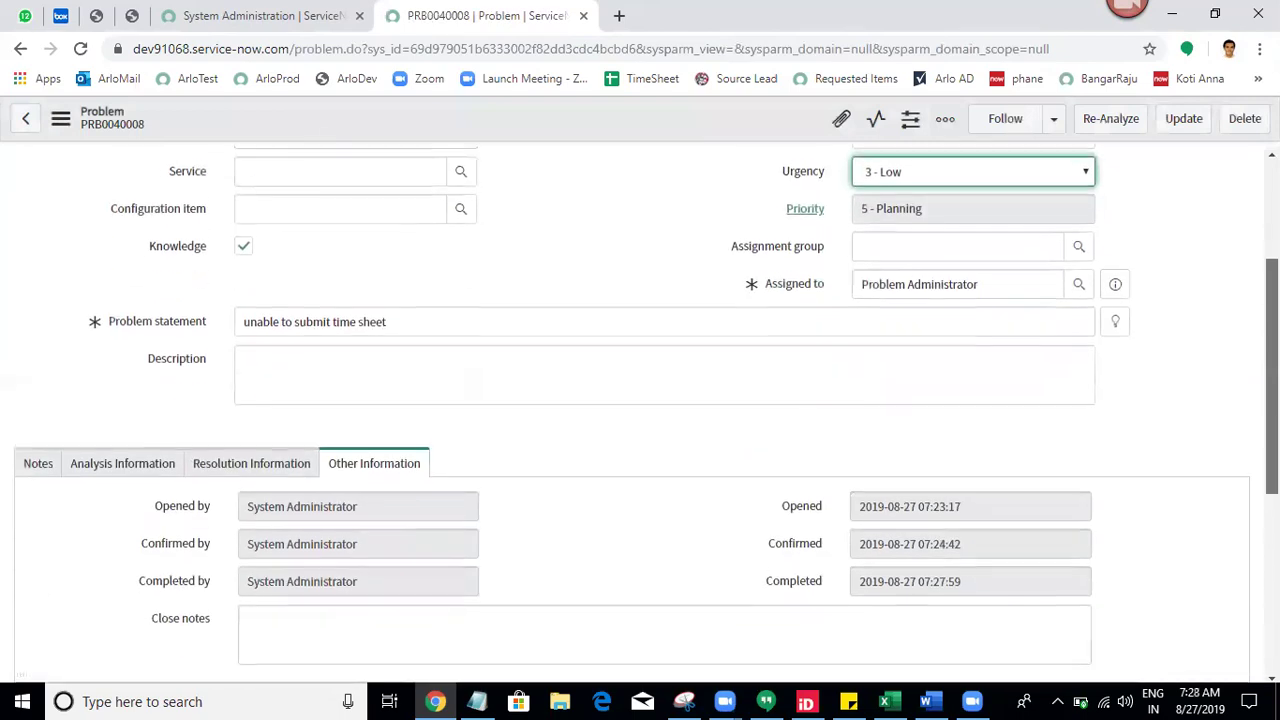
scroll(1210, 547, down, 1)
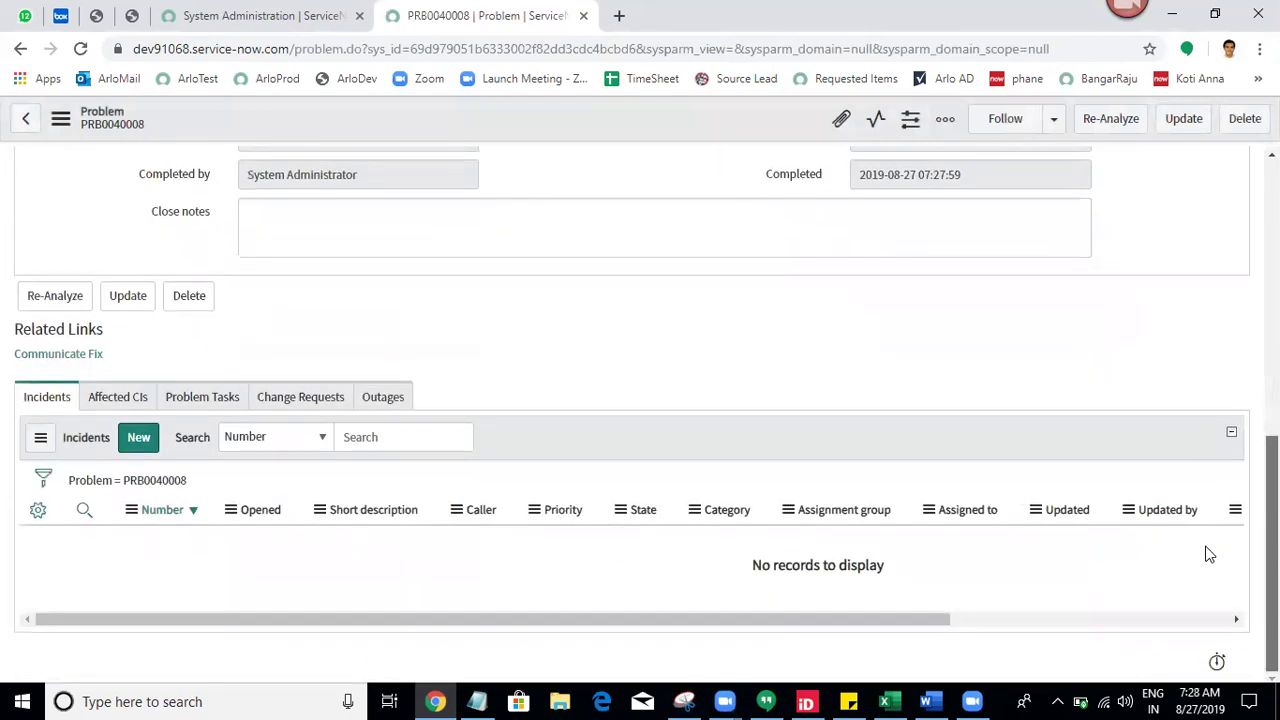
scroll(1208, 553, up, 8)
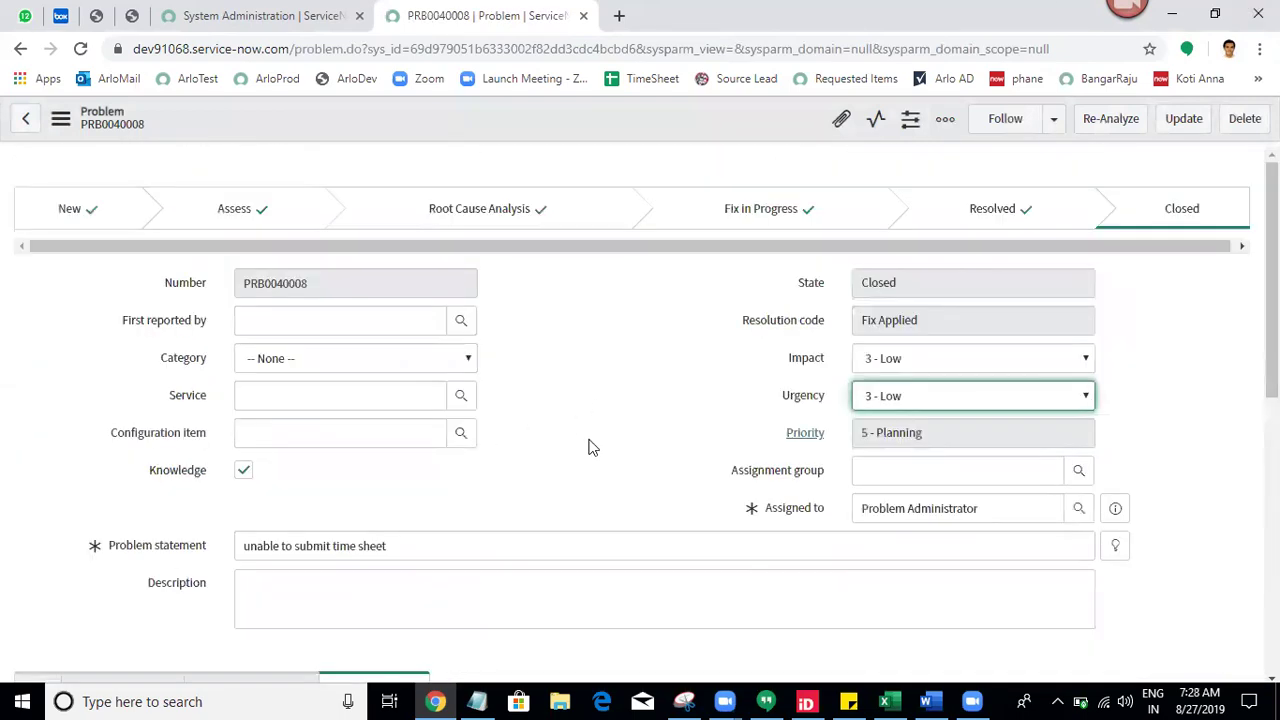
double_click(695, 538)
triple_click(695, 538)
click(660, 210)
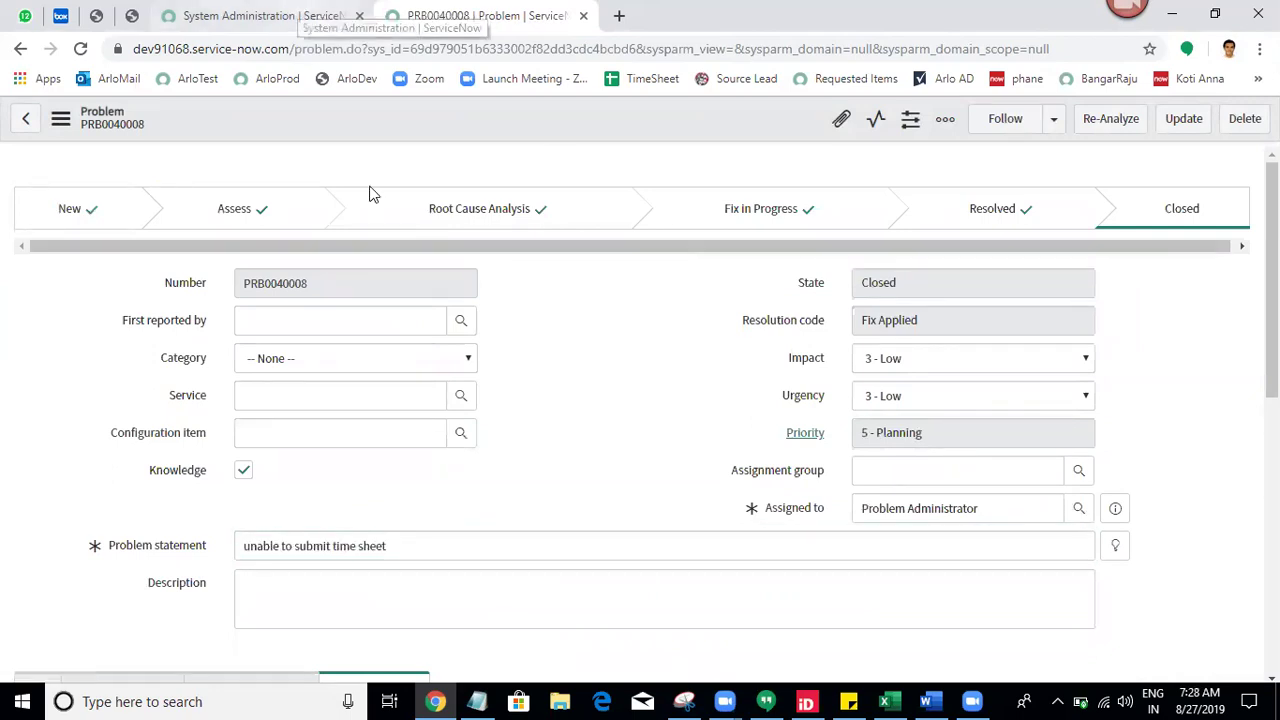
triple_click(460, 537)
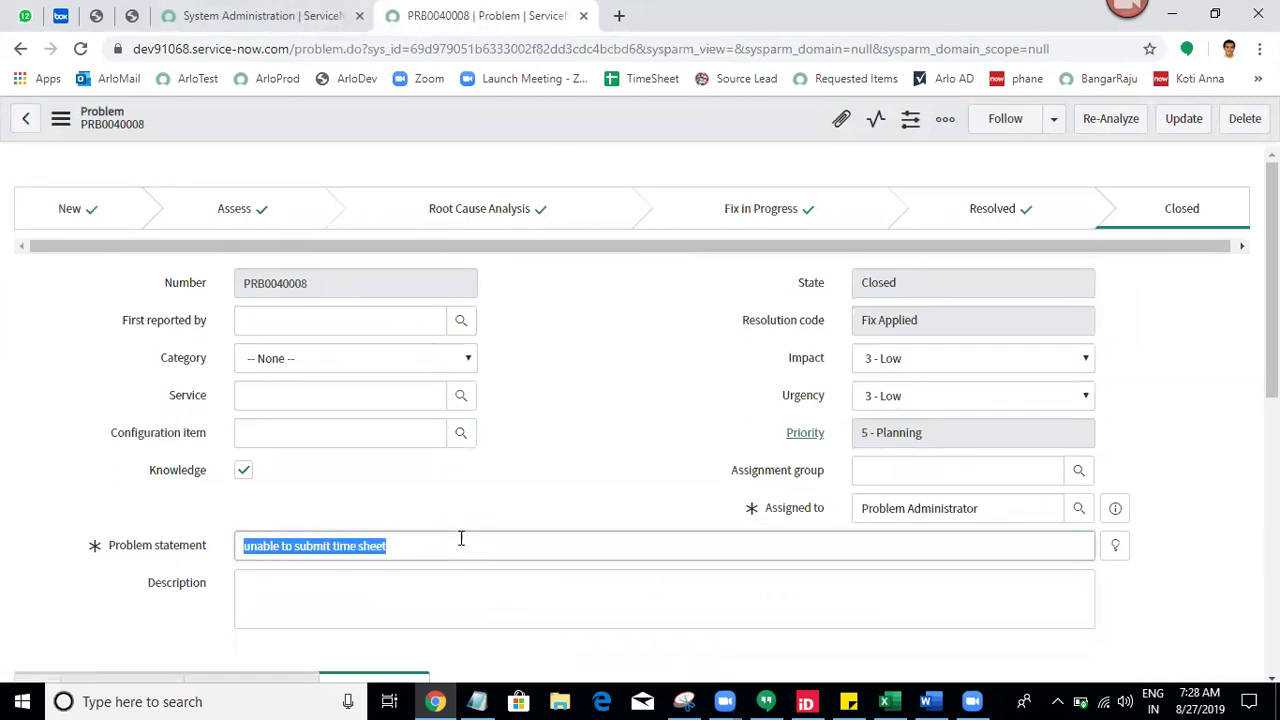
Open a blank new problem record by replacing the sys_id in the page address with -1
double_click(502, 49)
text(-1)
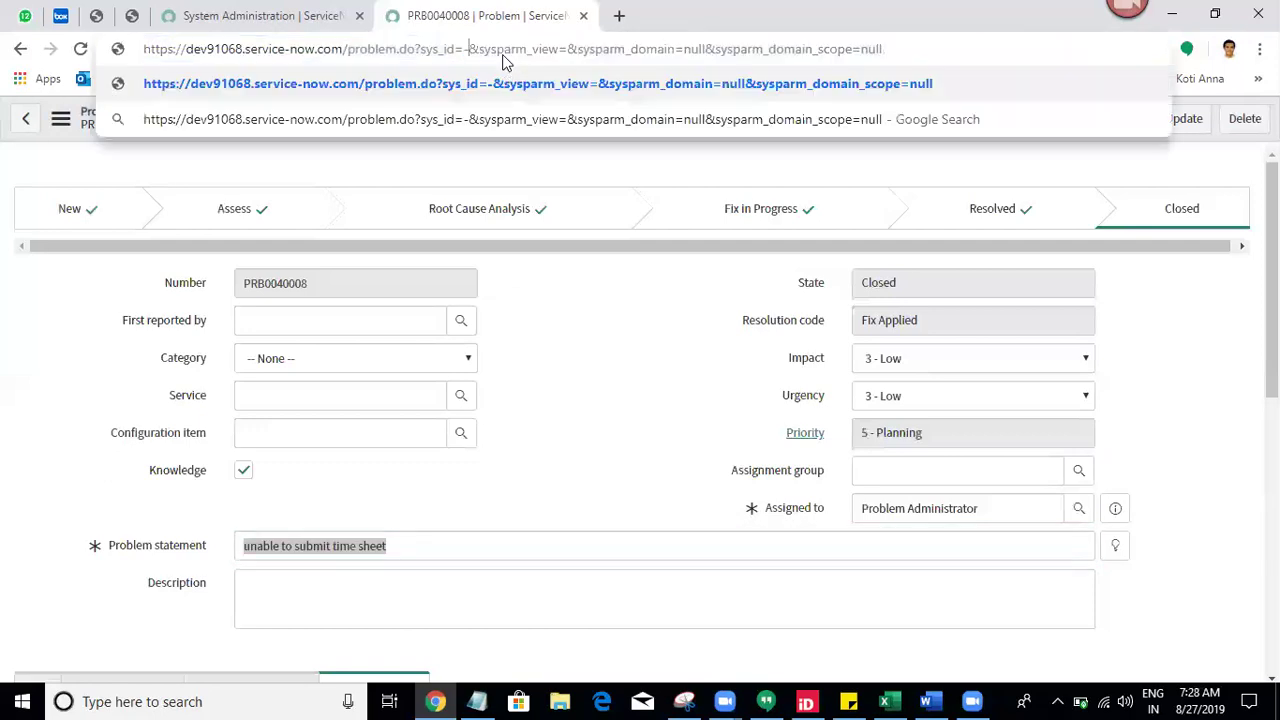
key(Return)
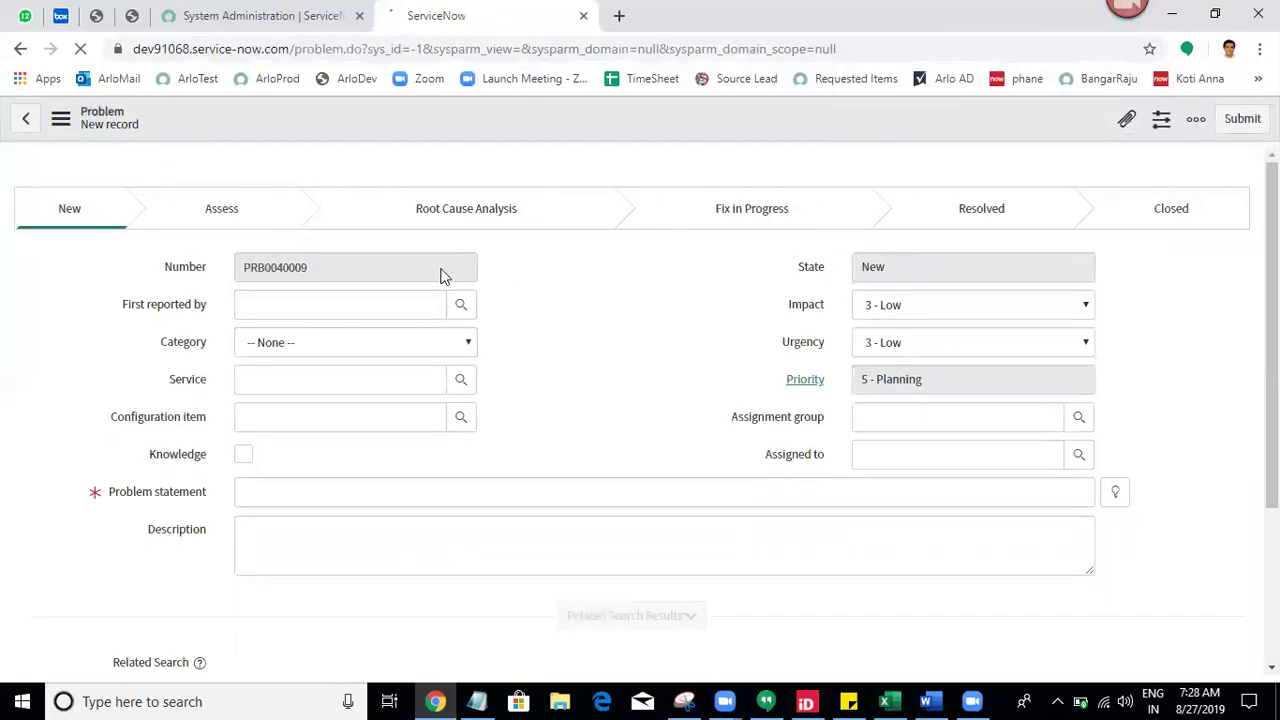
Enable Knowledge on the new problem, enter the problem statement "testing under development by" followed by a person's name, and save the record
click(243, 455)
click(283, 502)
text(testing under development)
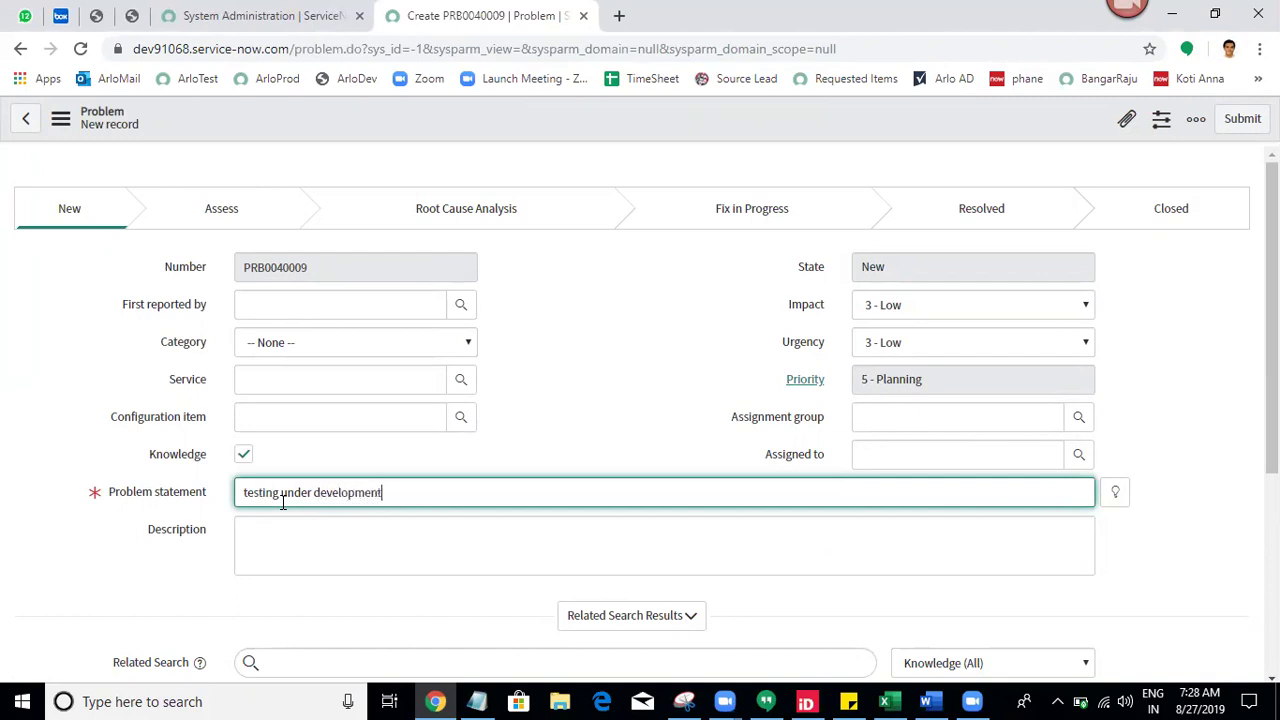
text( by rama)
right_click(592, 110)
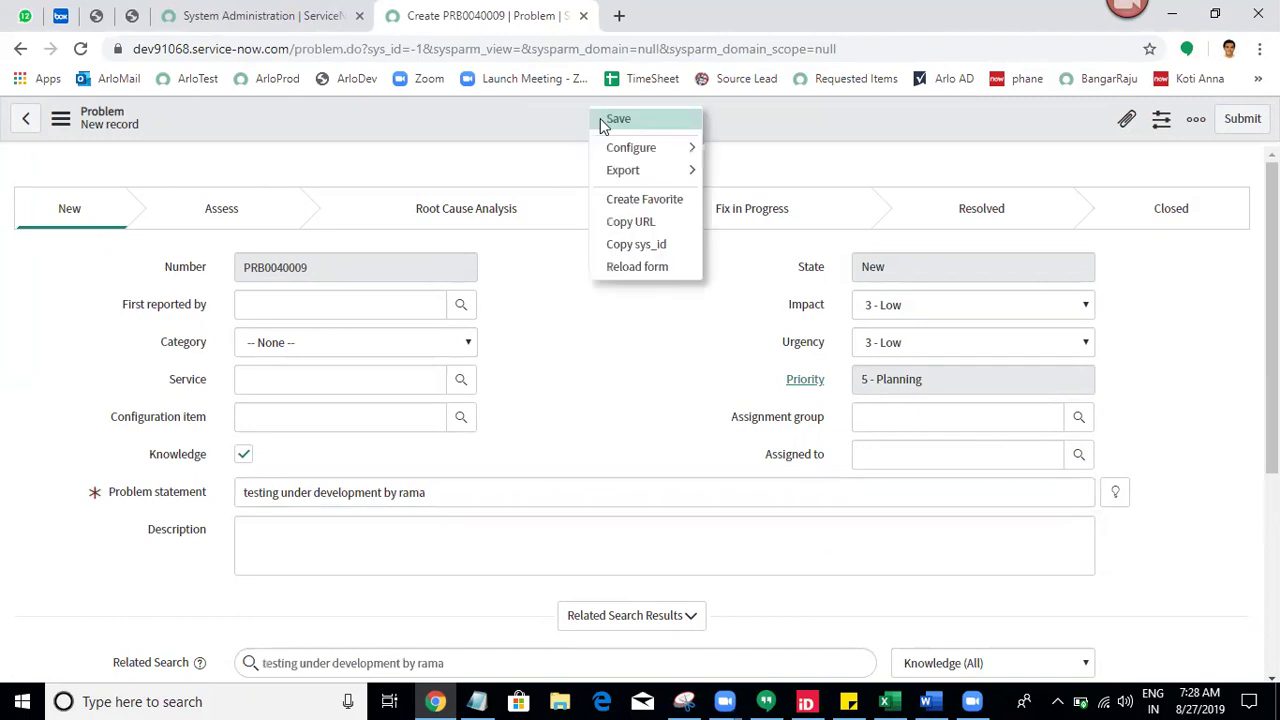
click(610, 119)
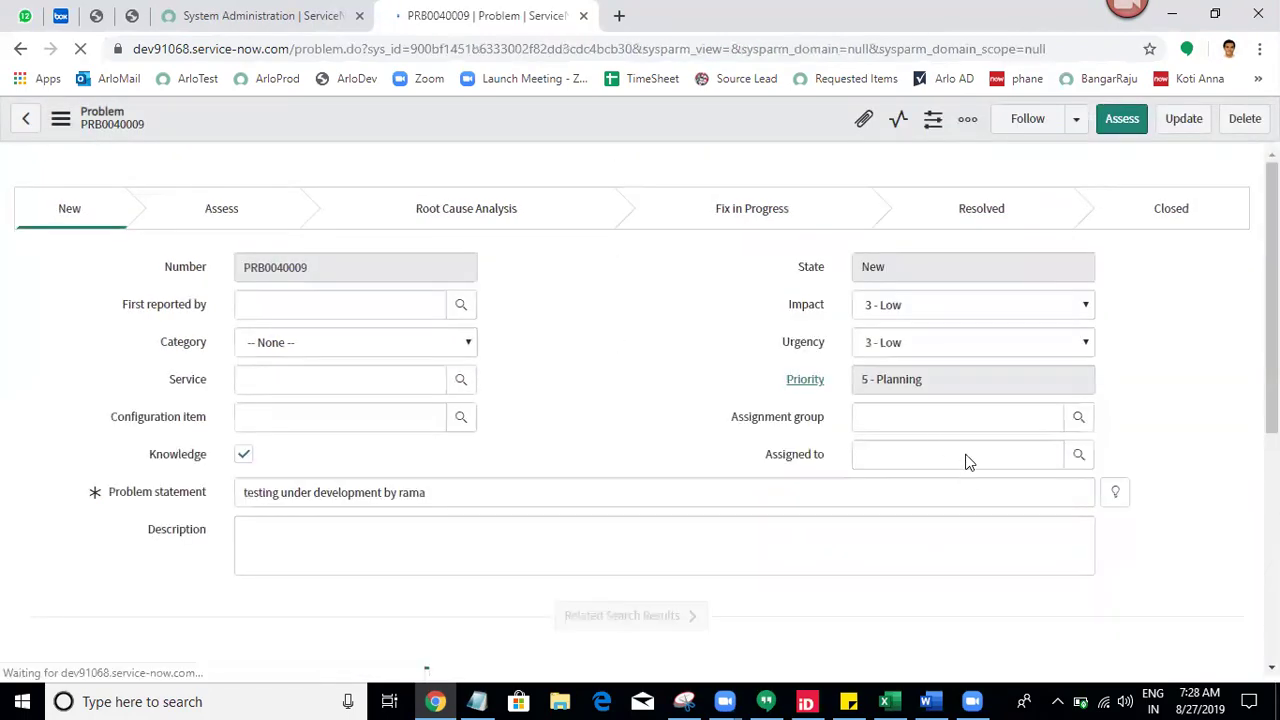
Assign the problem to Problem Coordinator A and advance it through Assess to Root Cause Analysis
click(967, 454)
text(pro)
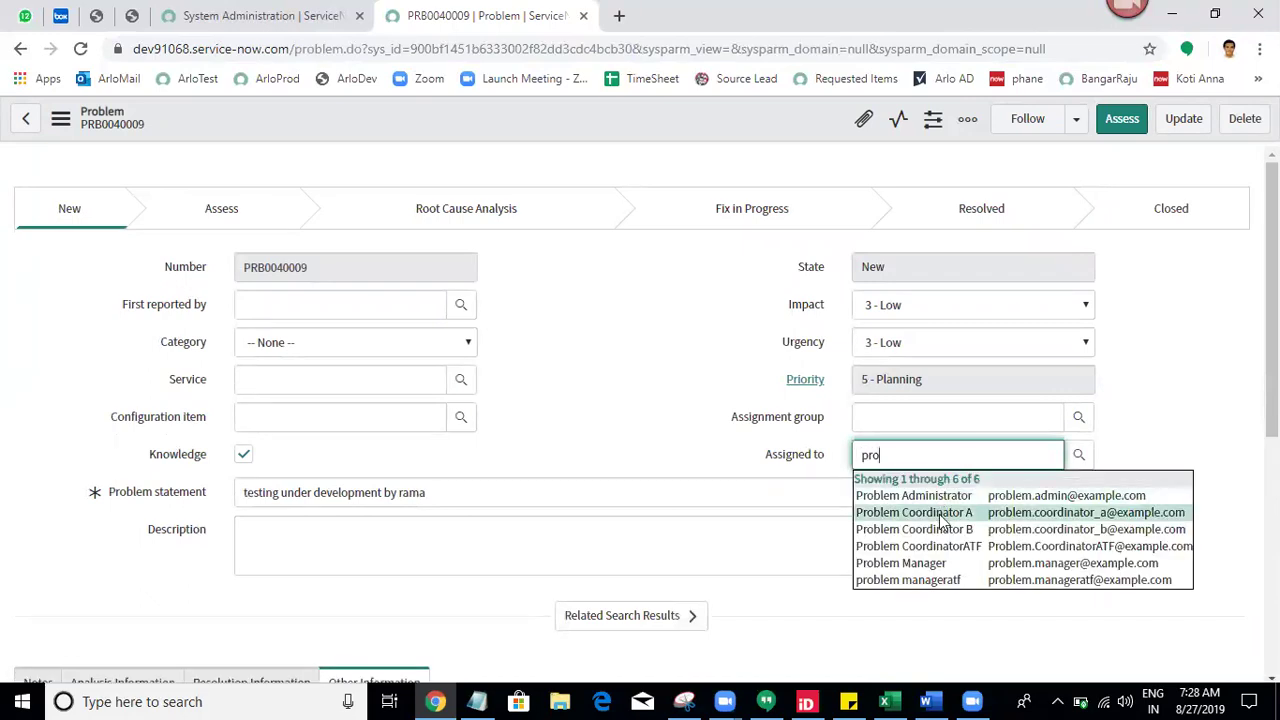
click(940, 516)
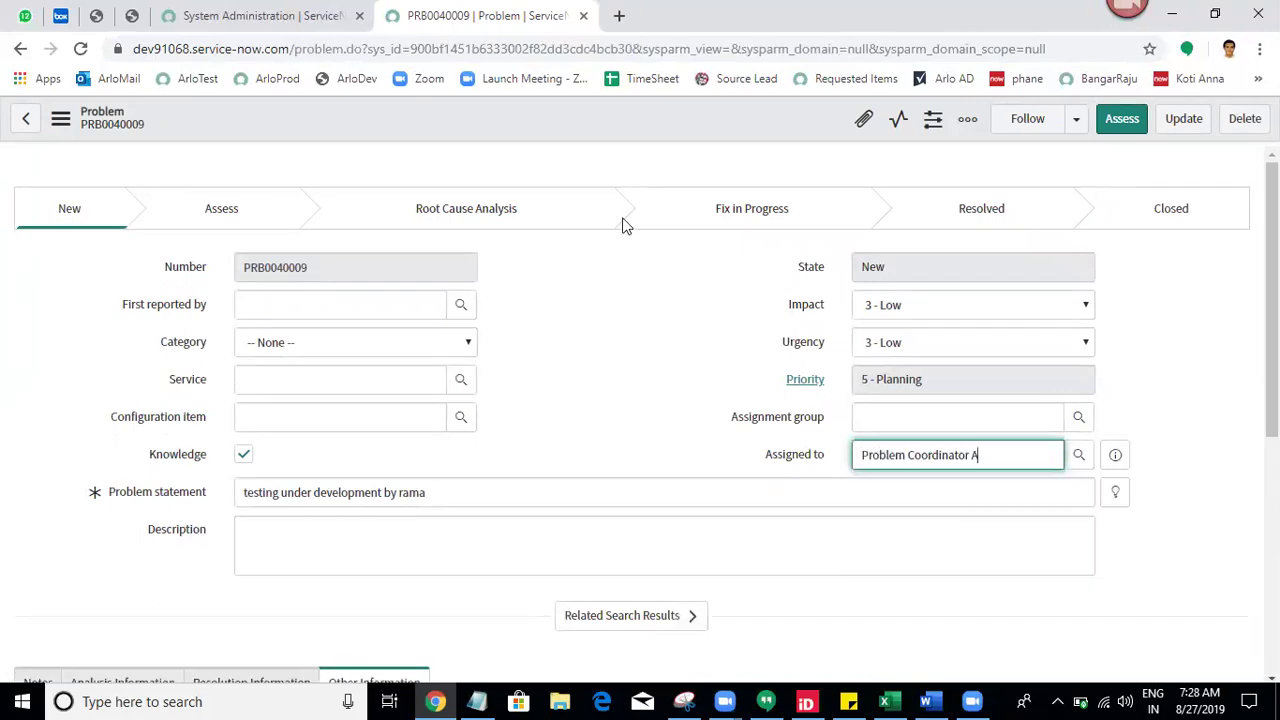
right_click(572, 117)
click(598, 126)
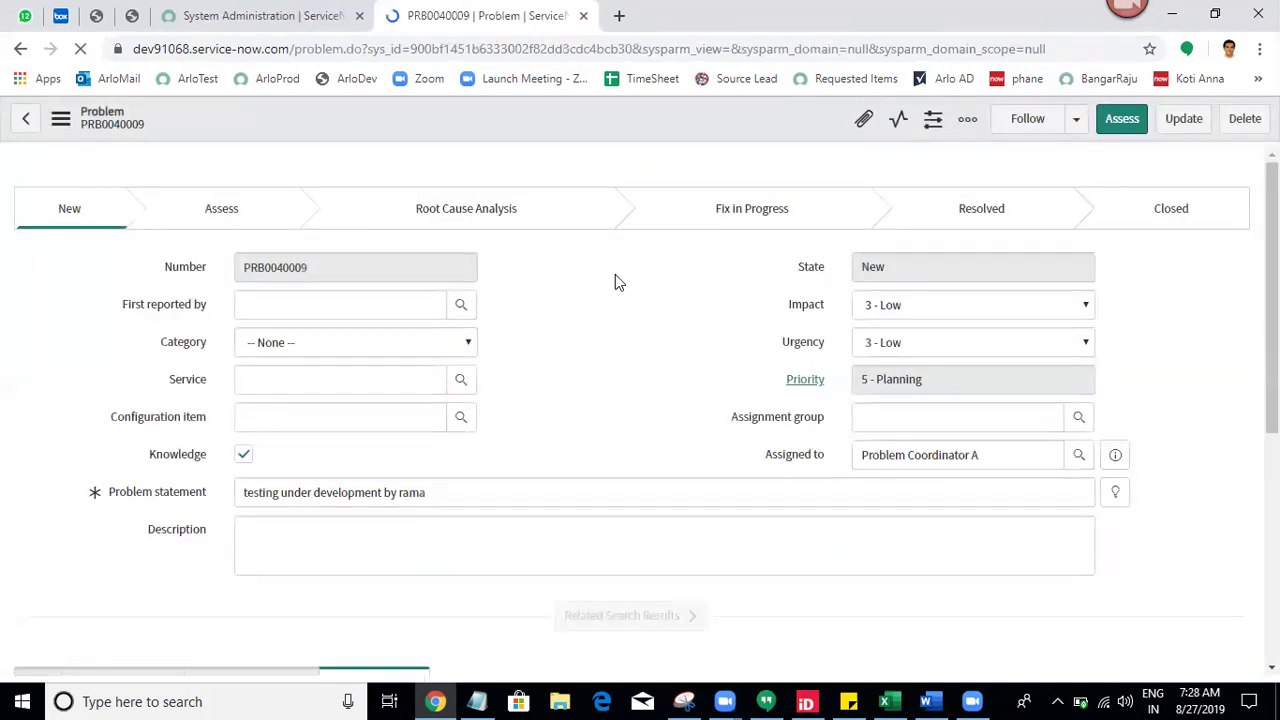
click(1103, 132)
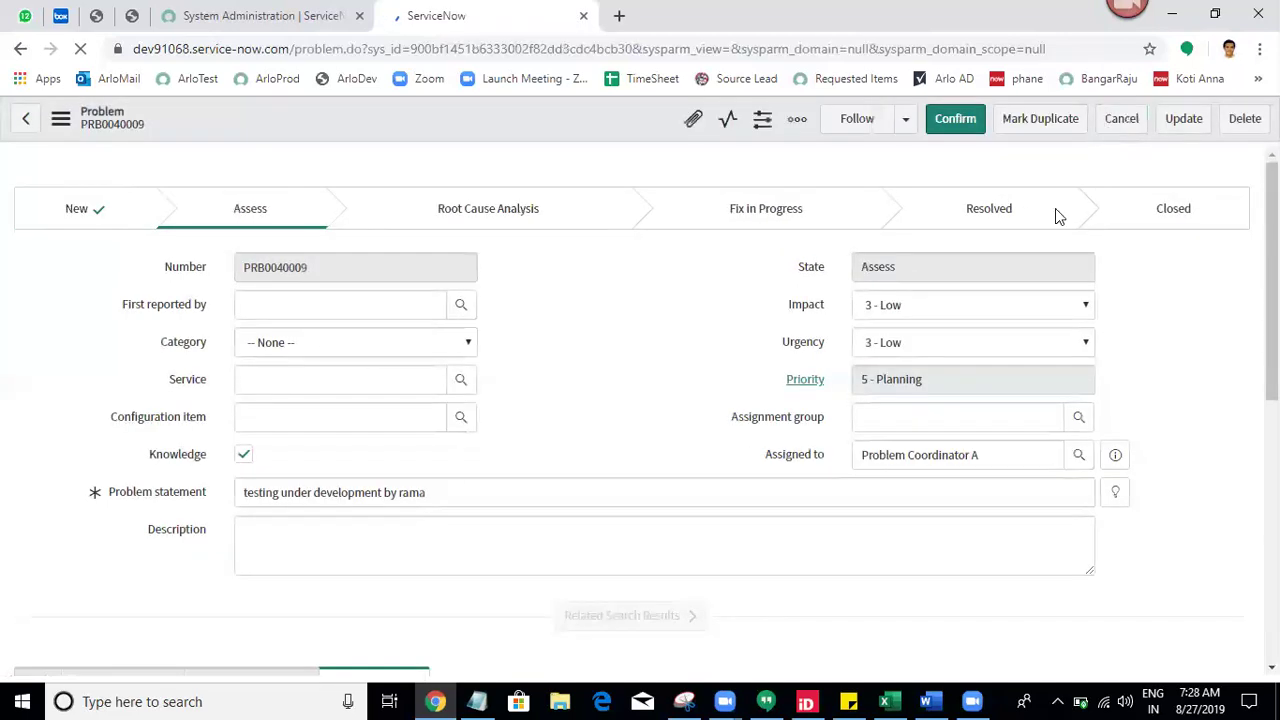
click(955, 128)
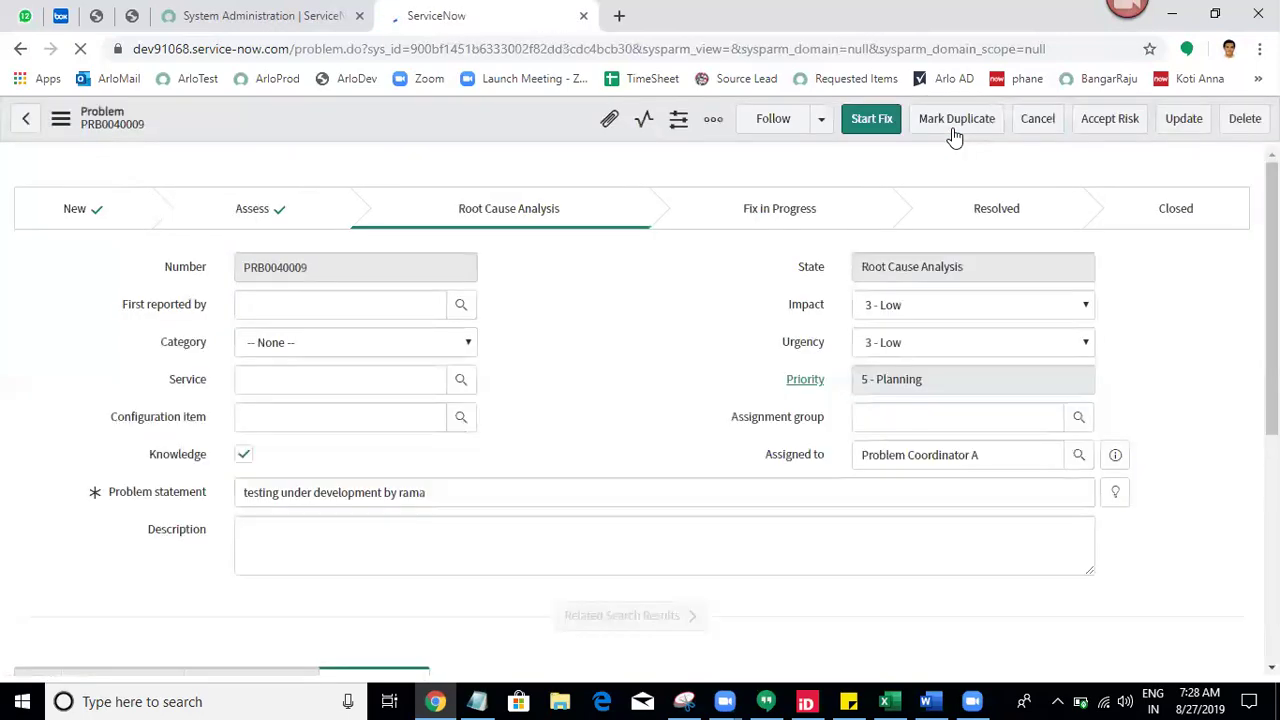
Start the problem's fix with the cause notes "welcome" and the fix notes "hyd"
click(872, 122)
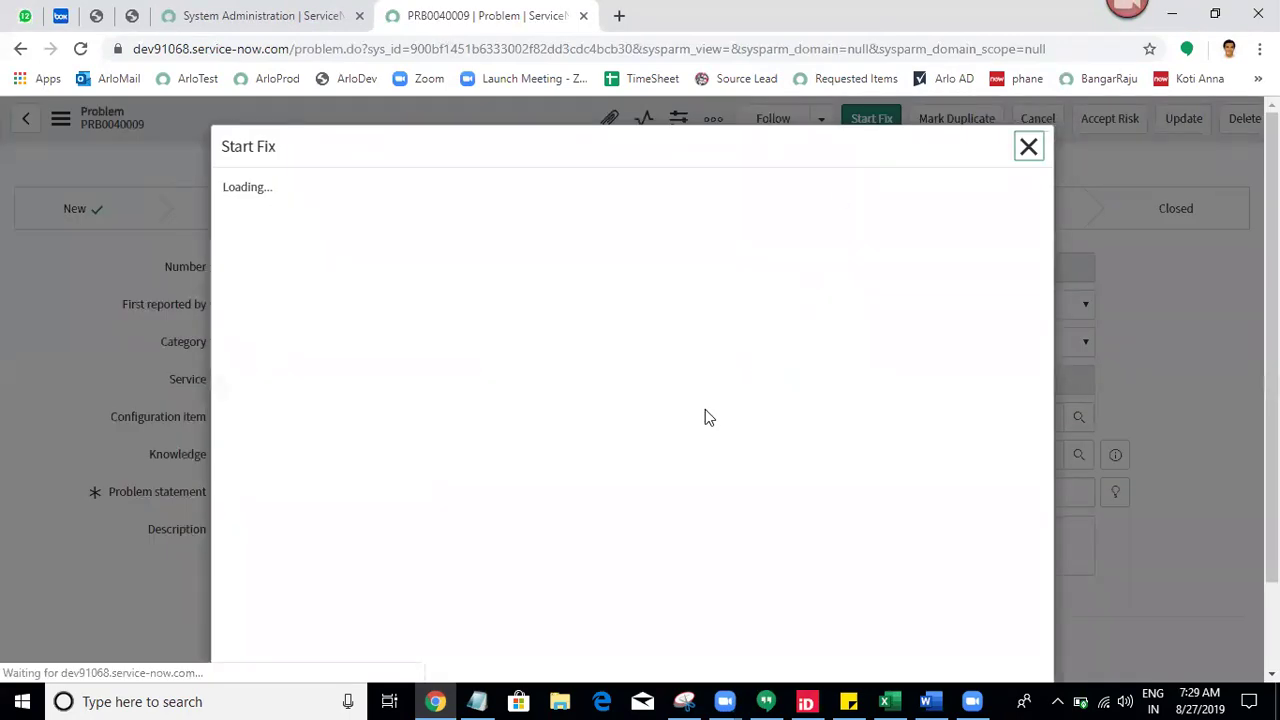
click(395, 375)
text(welcome)
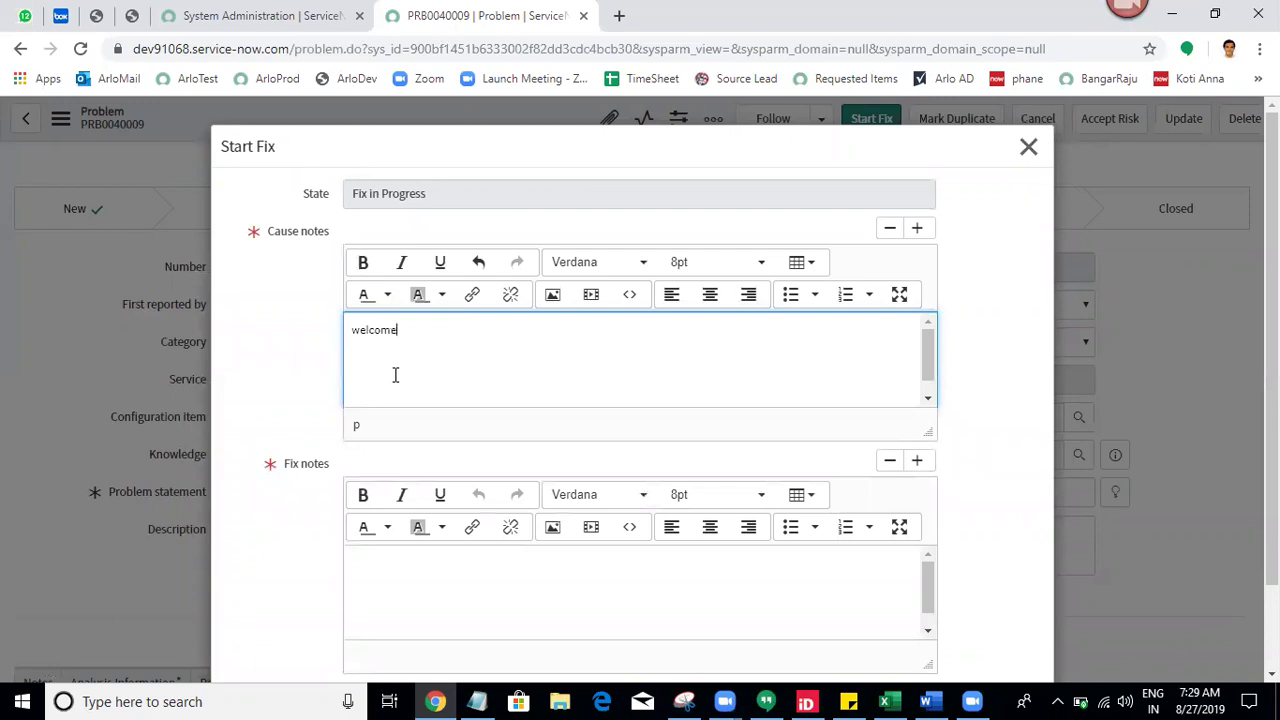
click(400, 639)
text(hyd)
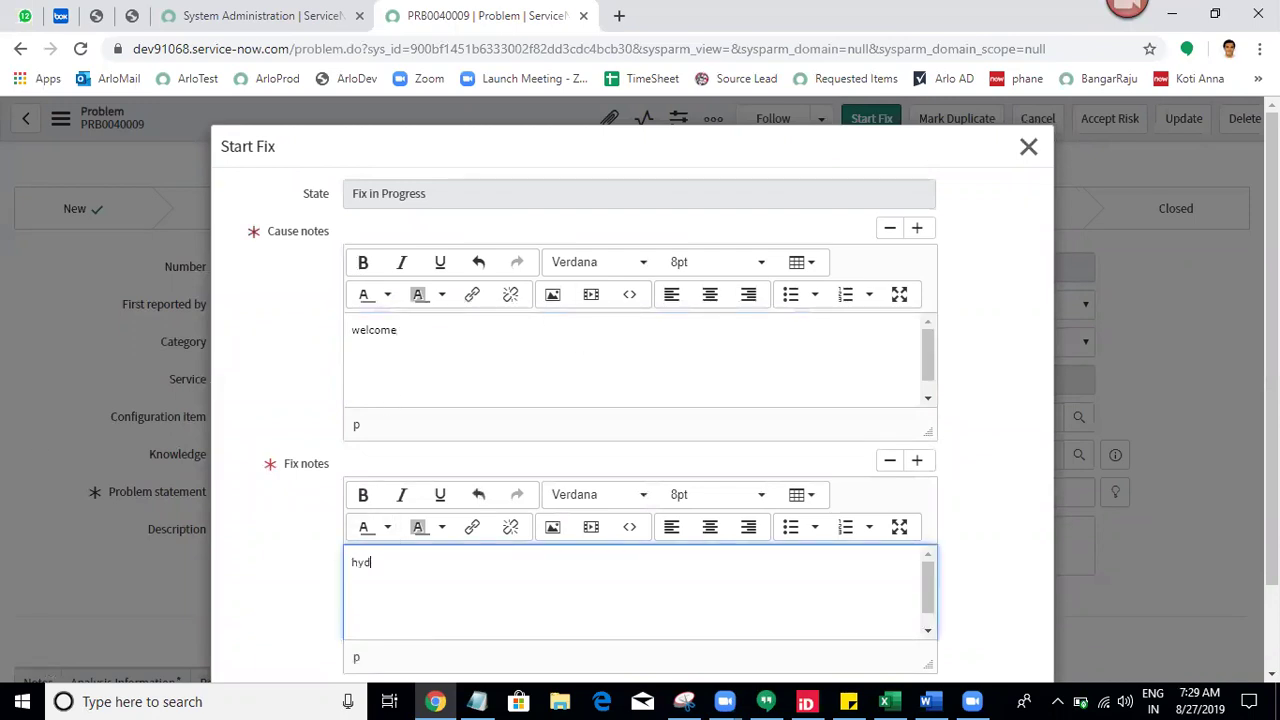
scroll(632, 400, down, 1)
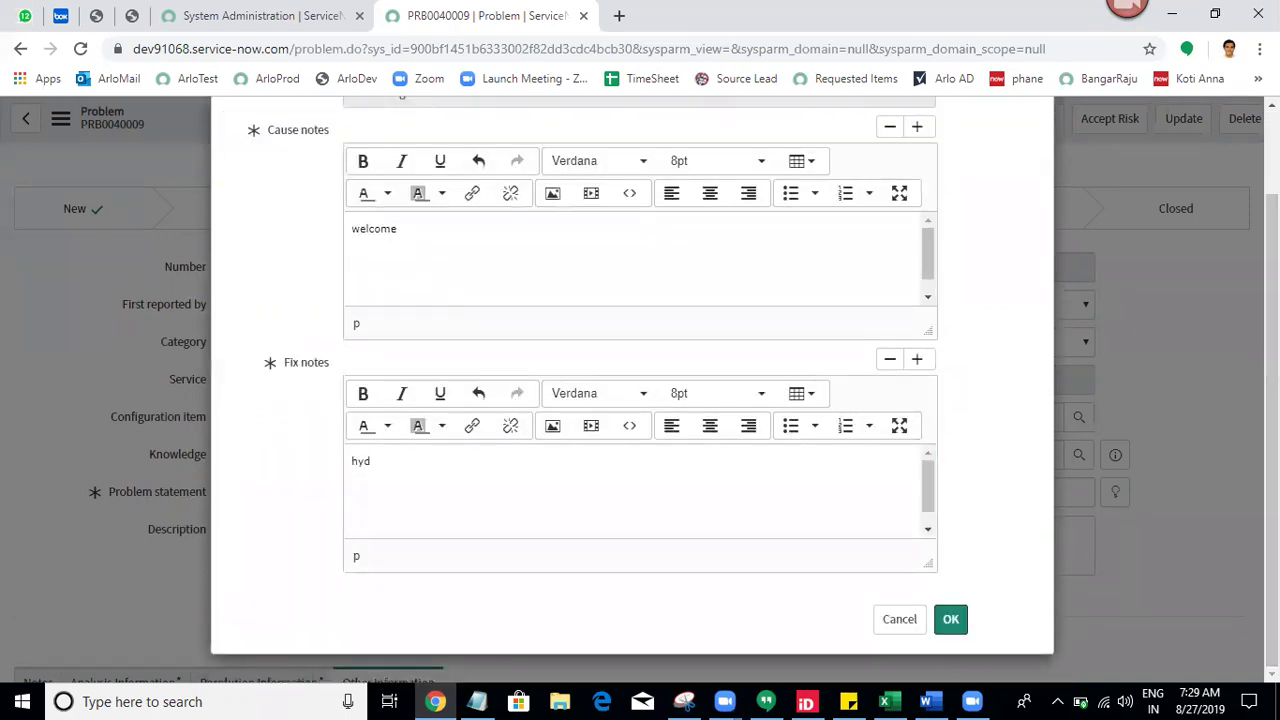
click(950, 637)
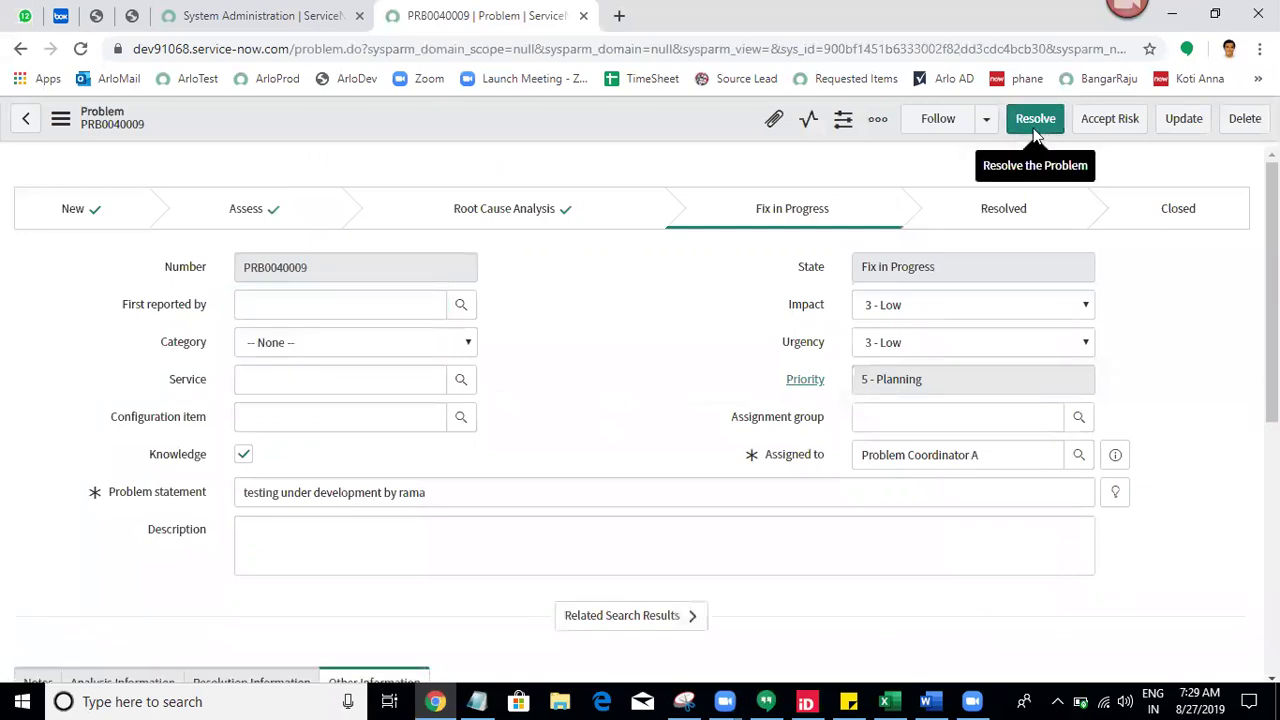
Resolve the problem and complete it so that it moves to Closed
click(1035, 125)
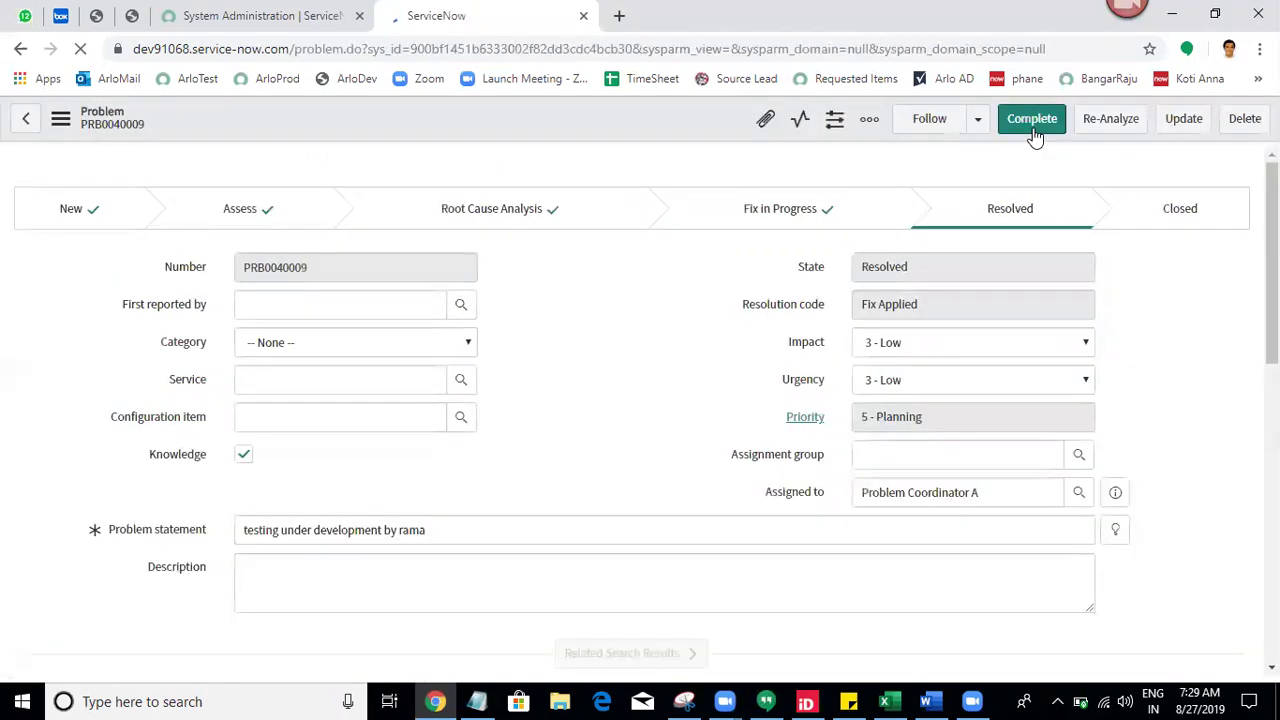
click(1032, 119)
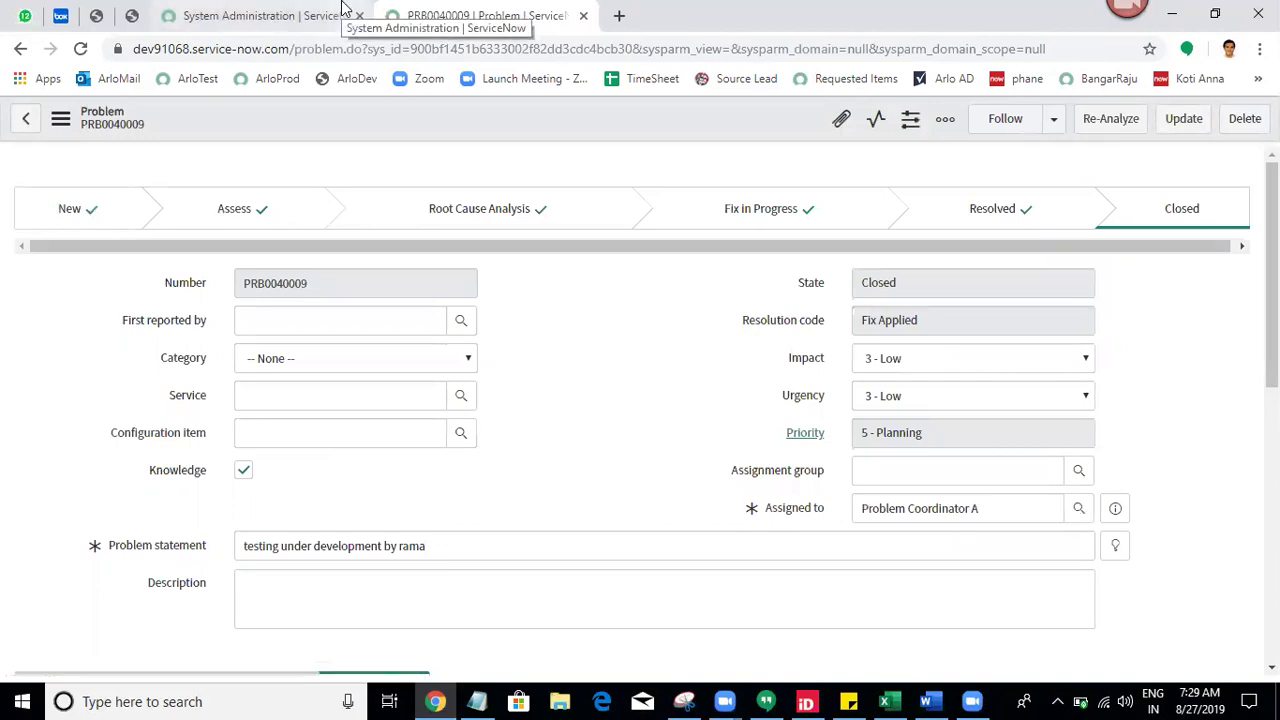
Review the closed problem's resolution information, analysis information, and the activity history in its notes
scroll(270, 405, down, 3)
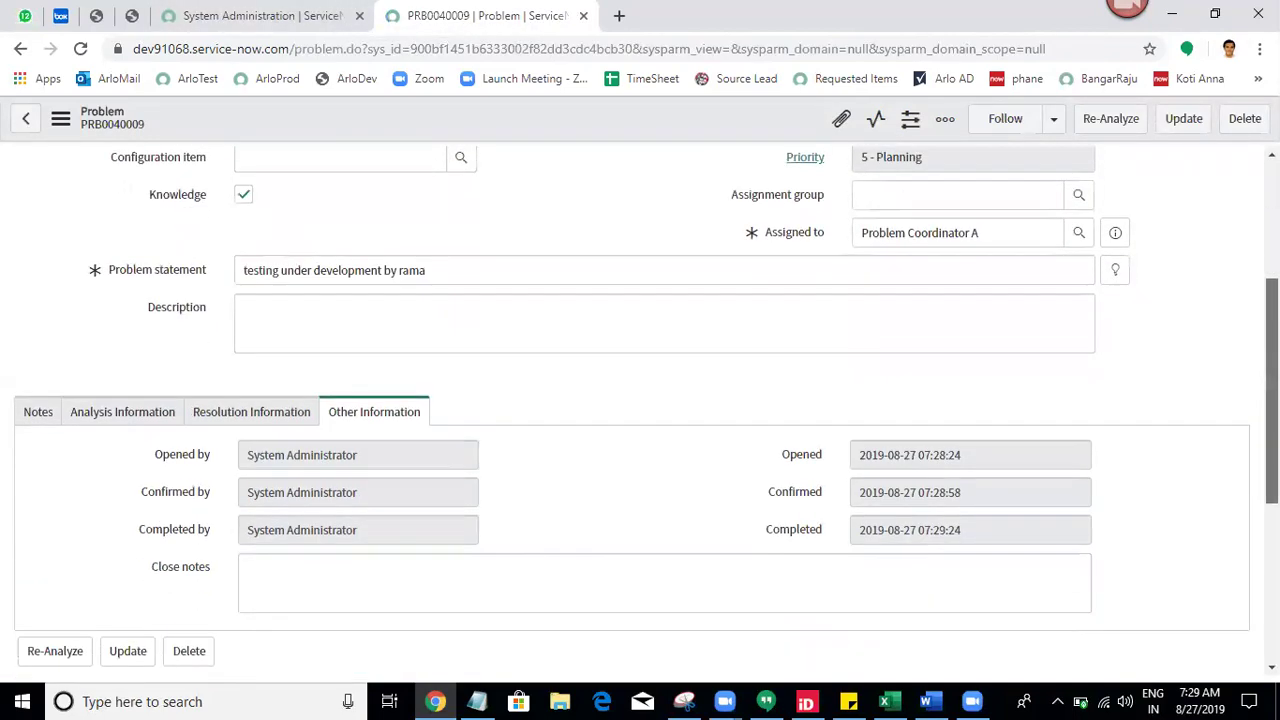
click(271, 406)
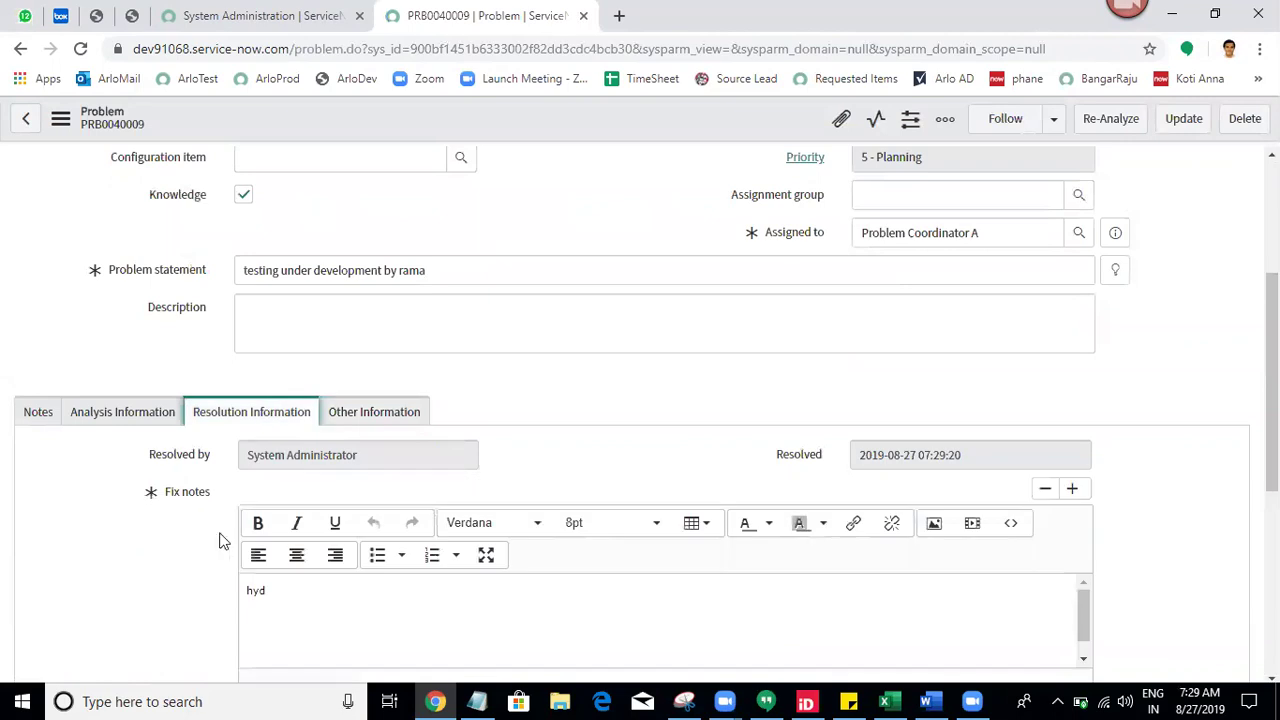
click(80, 410)
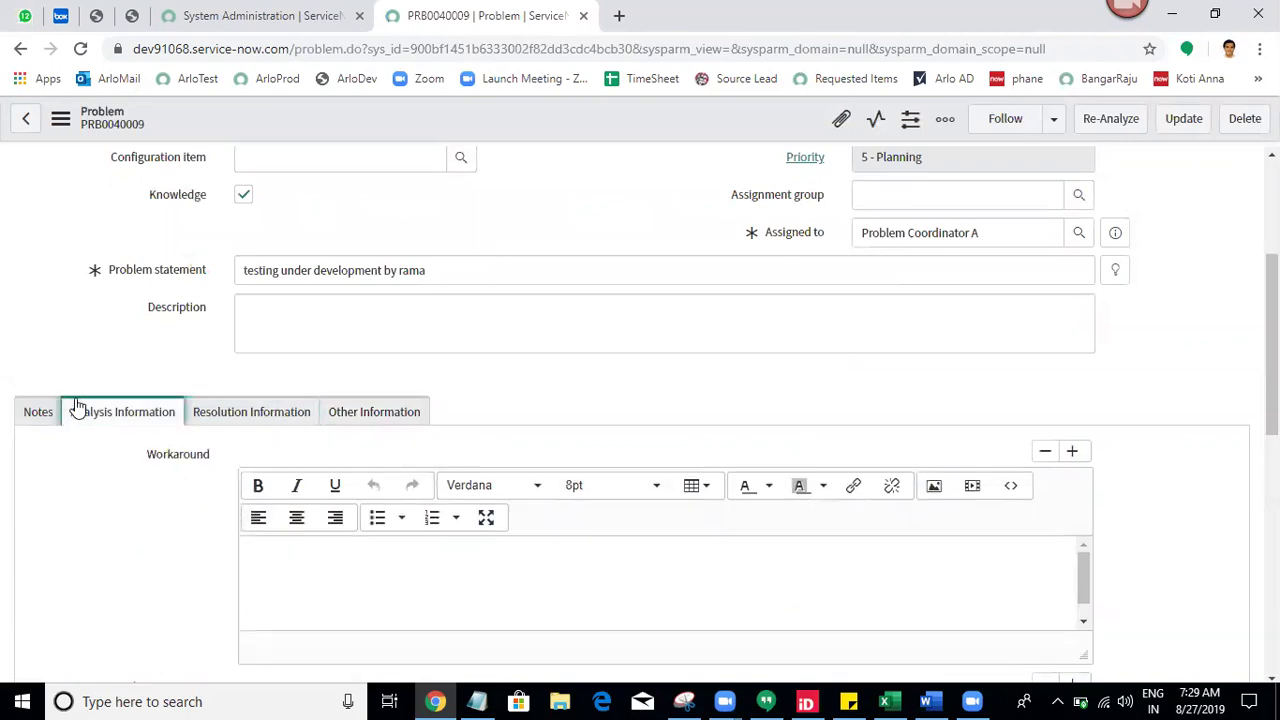
click(37, 414)
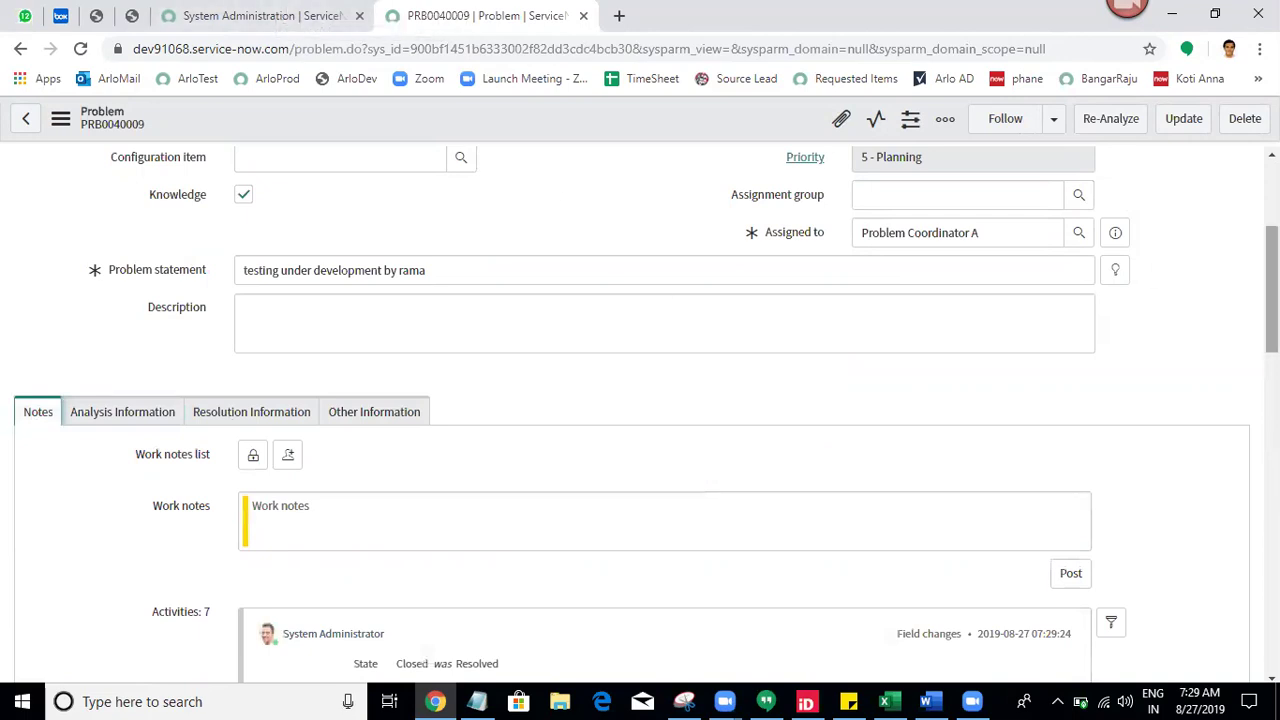
scroll(1272, 290, down, 3)
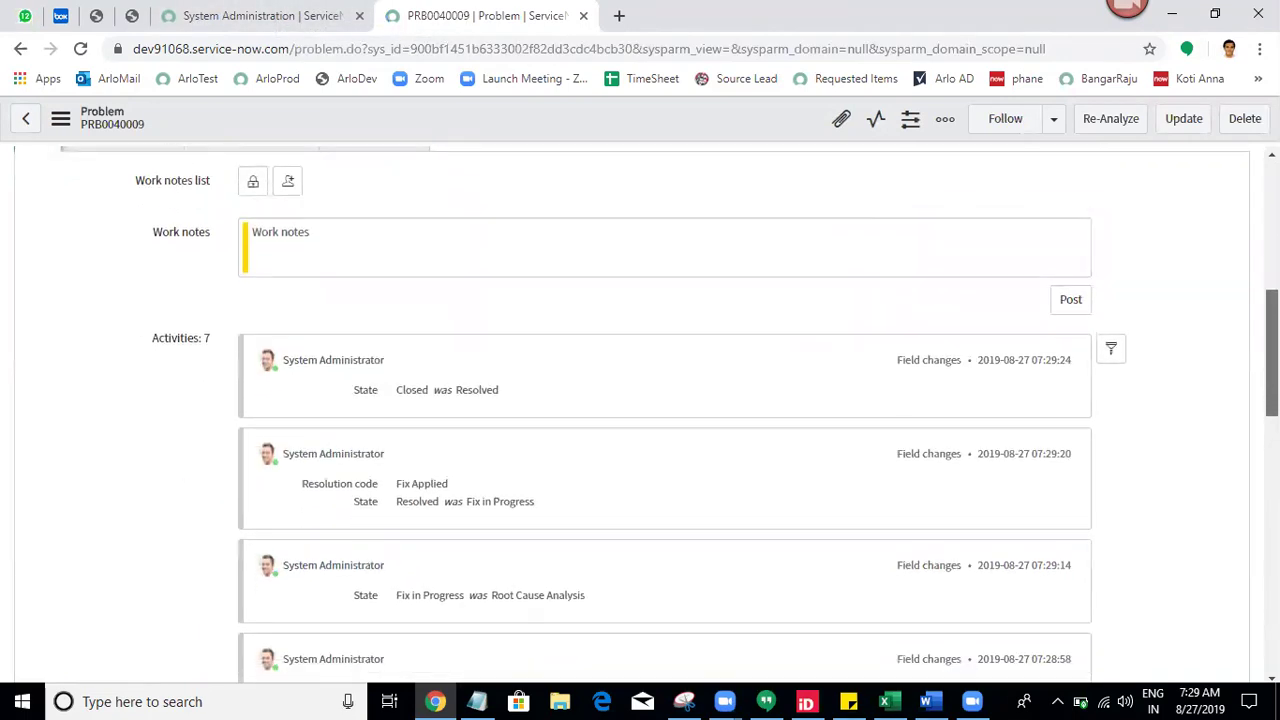
scroll(640, 400, up, 10)
Filter the navigator for "knowledge", open the list of all knowledge articles in a new tab, and check its most recently updated entries
click(293, 12)
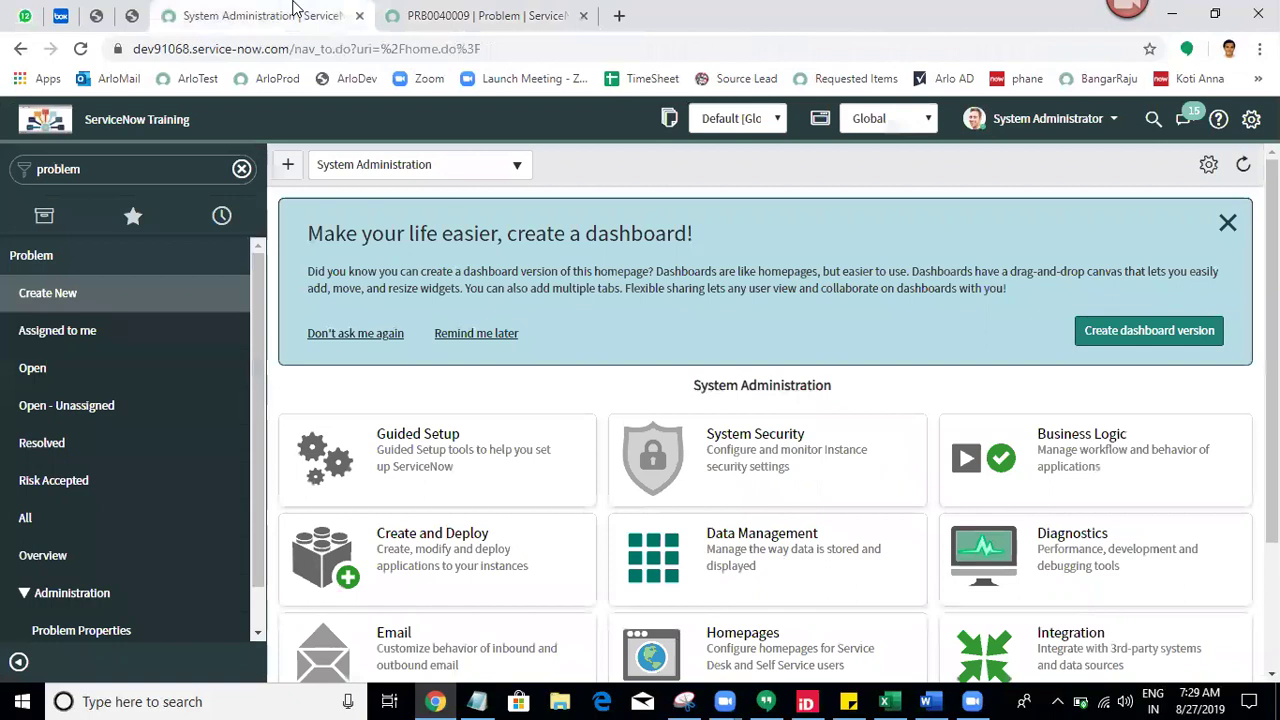
click(133, 170)
text(k)
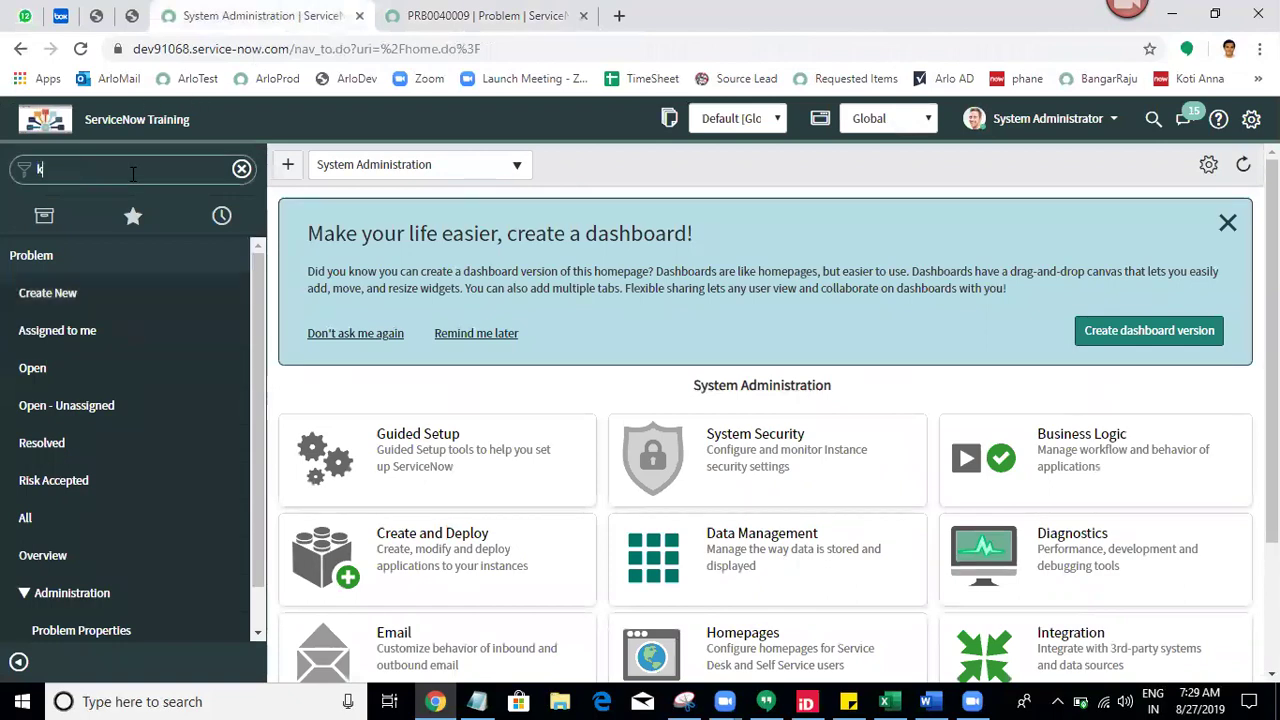
text(nowledge)
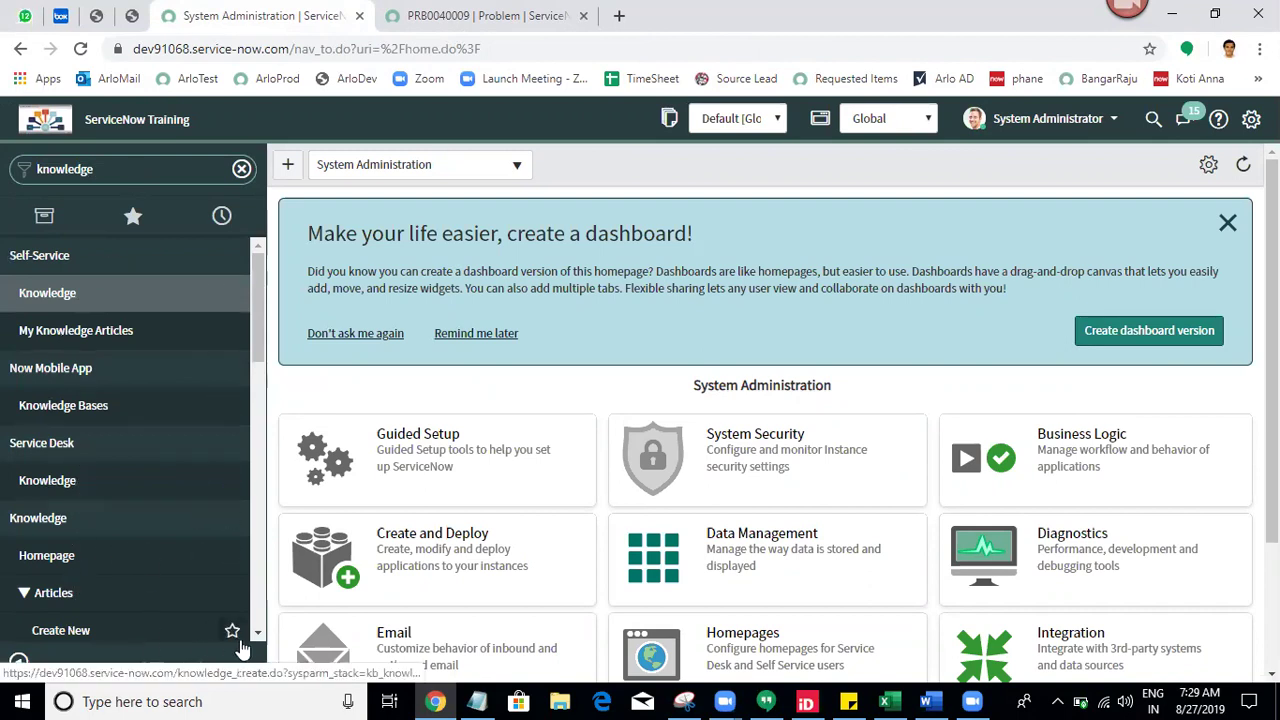
scroll(240, 640, down, 2)
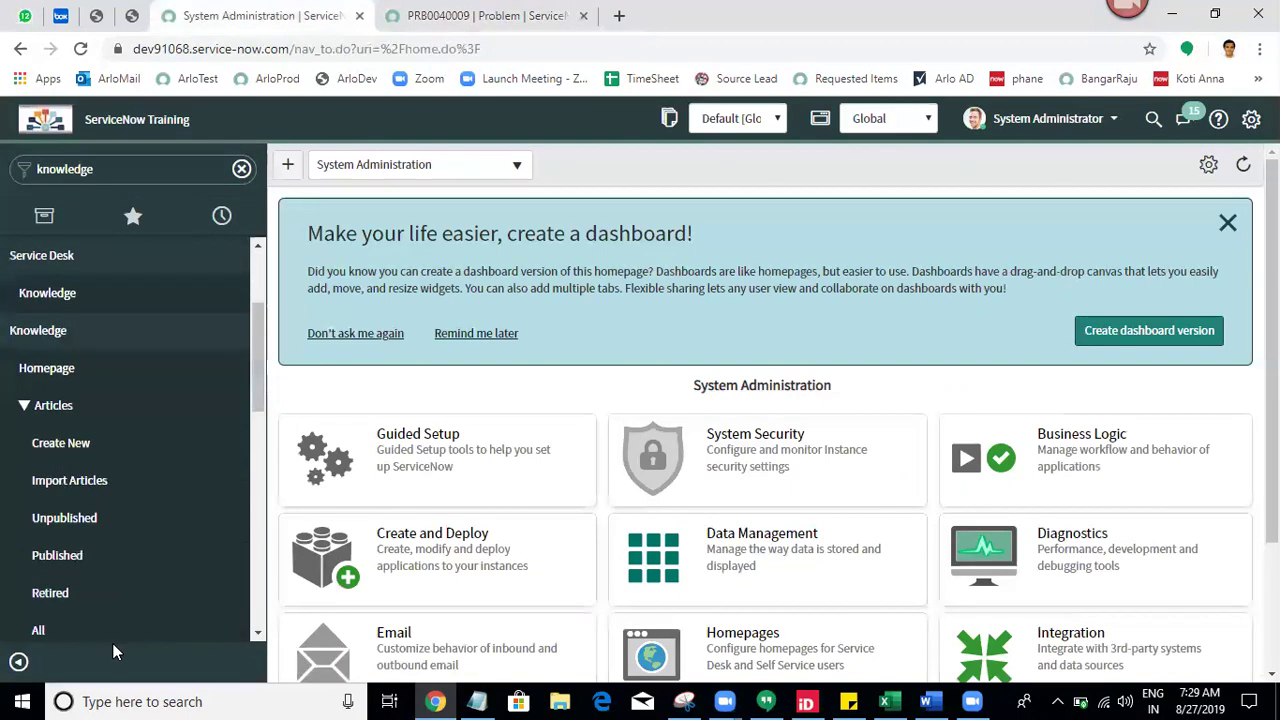
middle_click(86, 632)
click(483, 12)
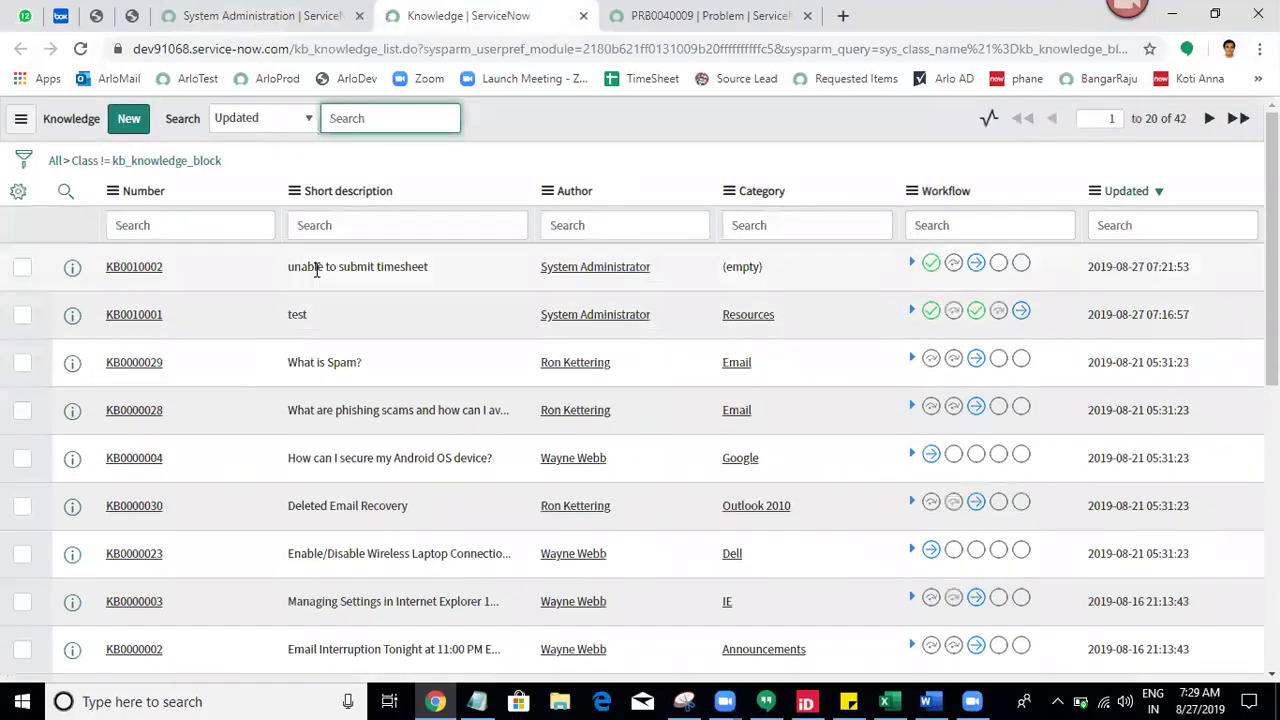
drag(371, 354, 283, 268)
click(472, 162)
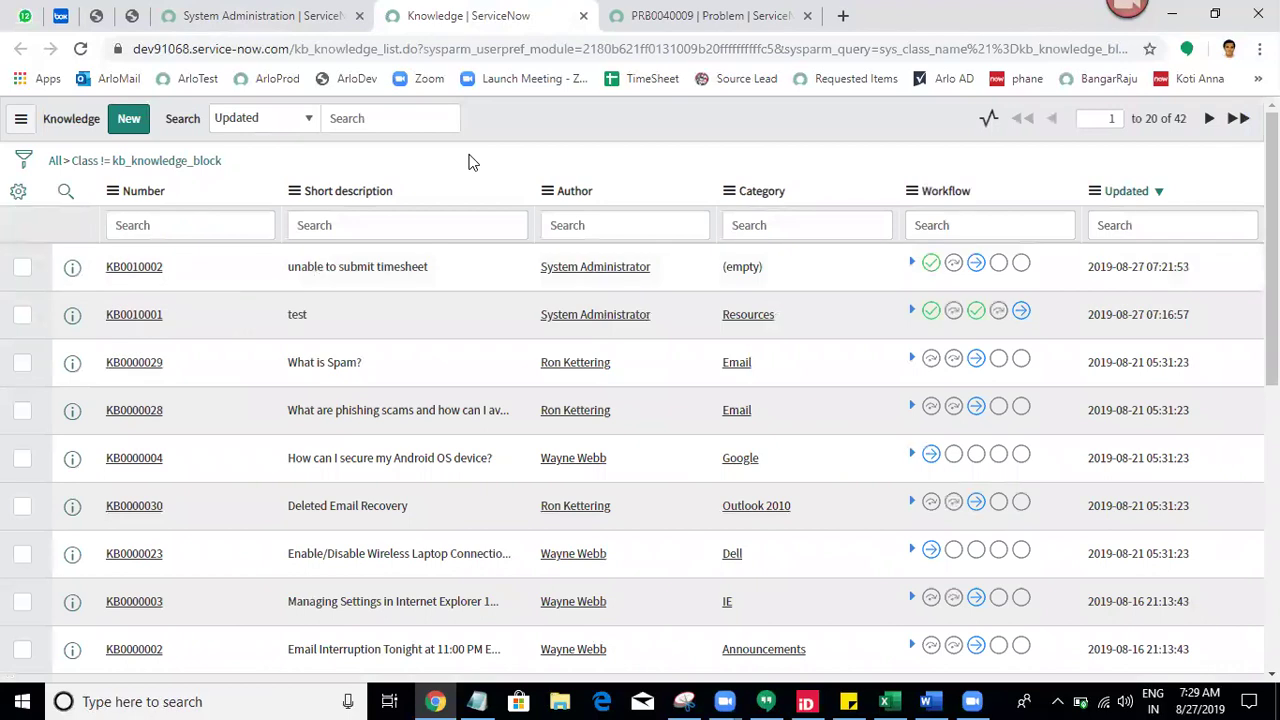
Return to closed problem PRB0040009 and review its analysis, resolution, and other information along with its main fields
click(712, 15)
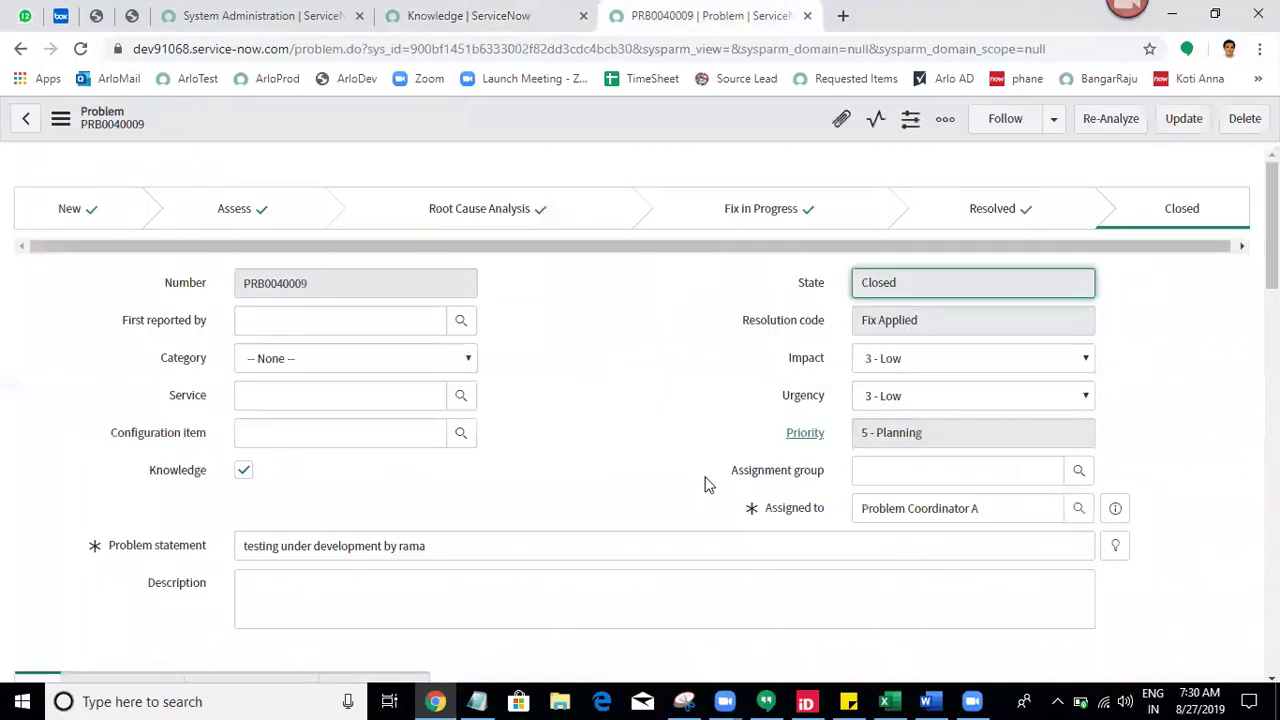
drag(1272, 220, 1272, 317)
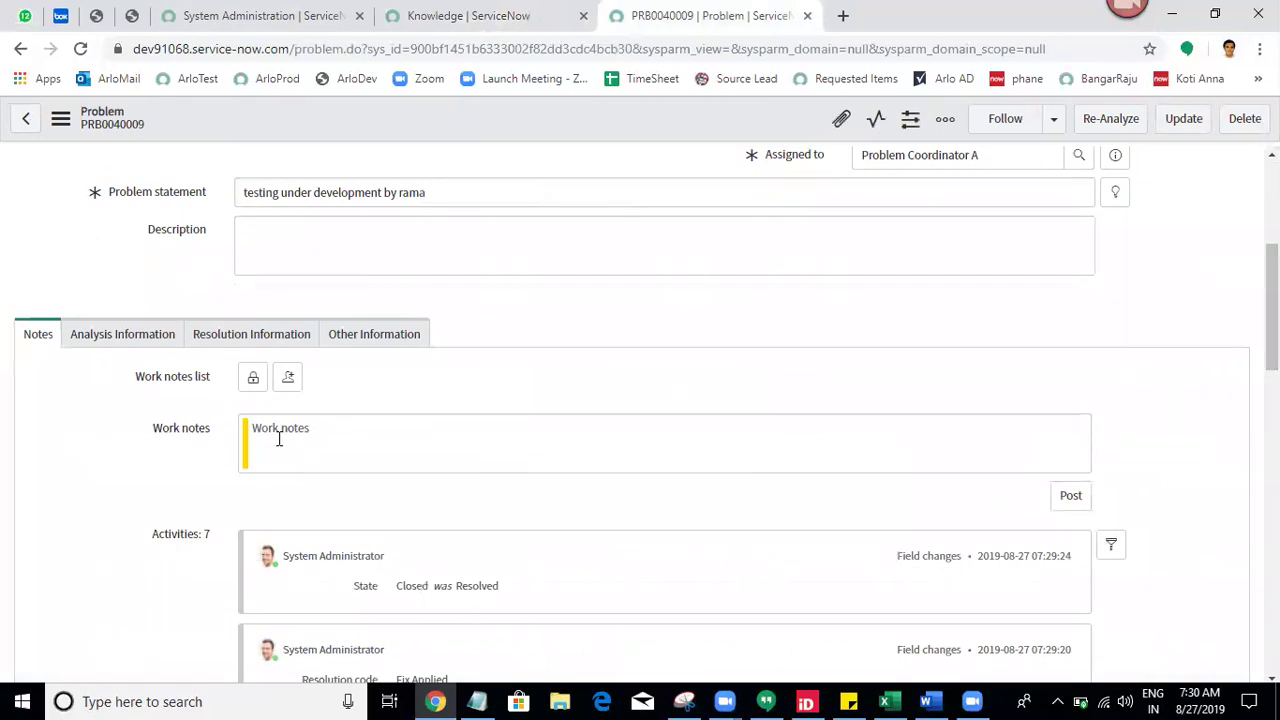
click(129, 345)
click(260, 334)
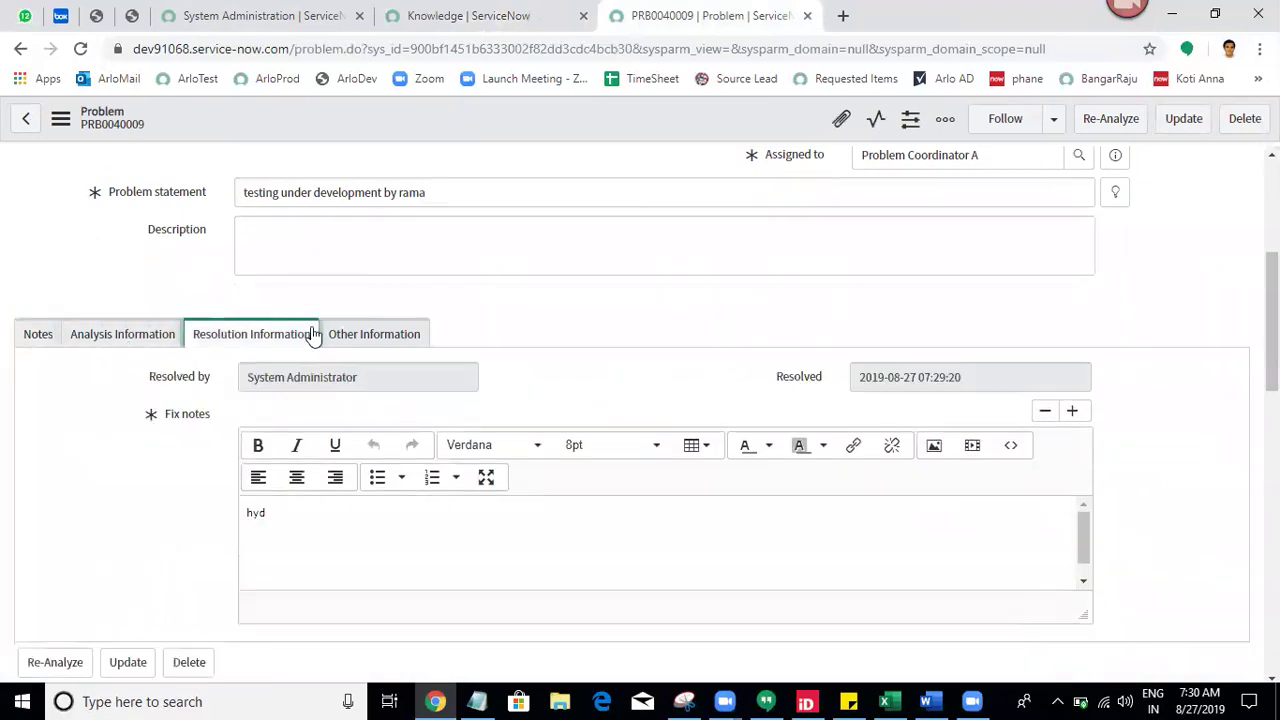
click(358, 334)
drag(1272, 330, 1272, 236)
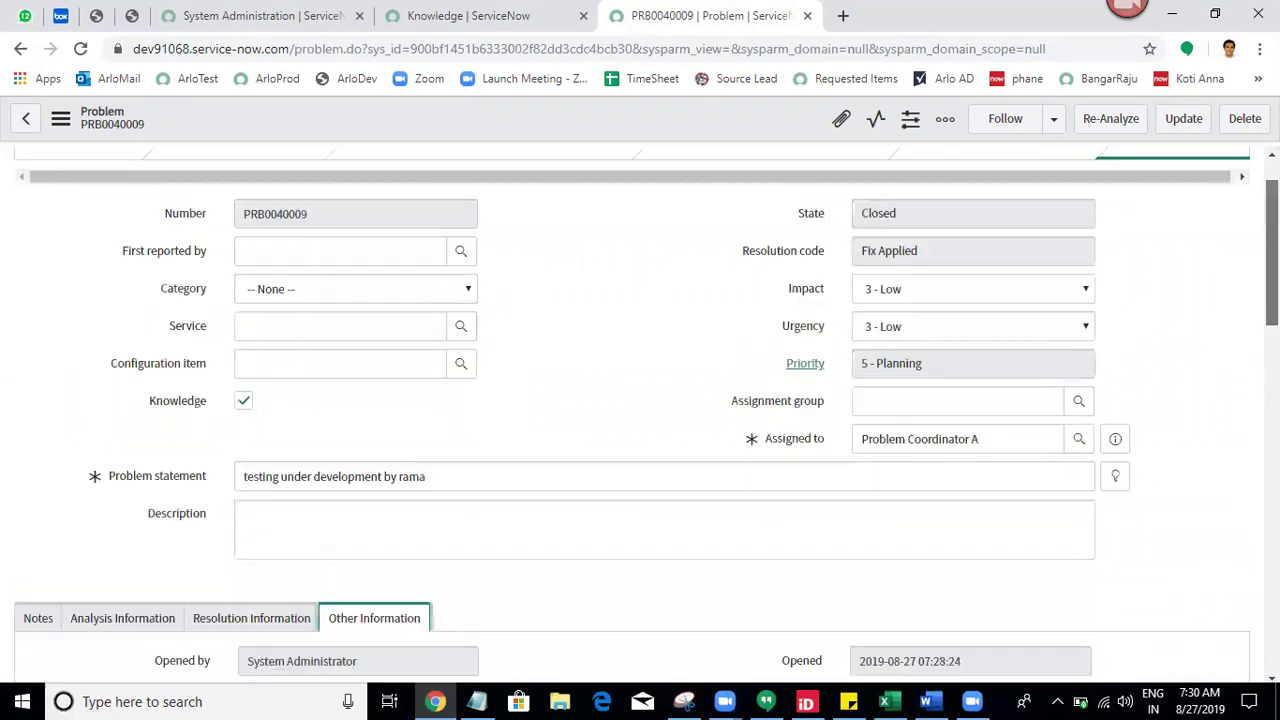